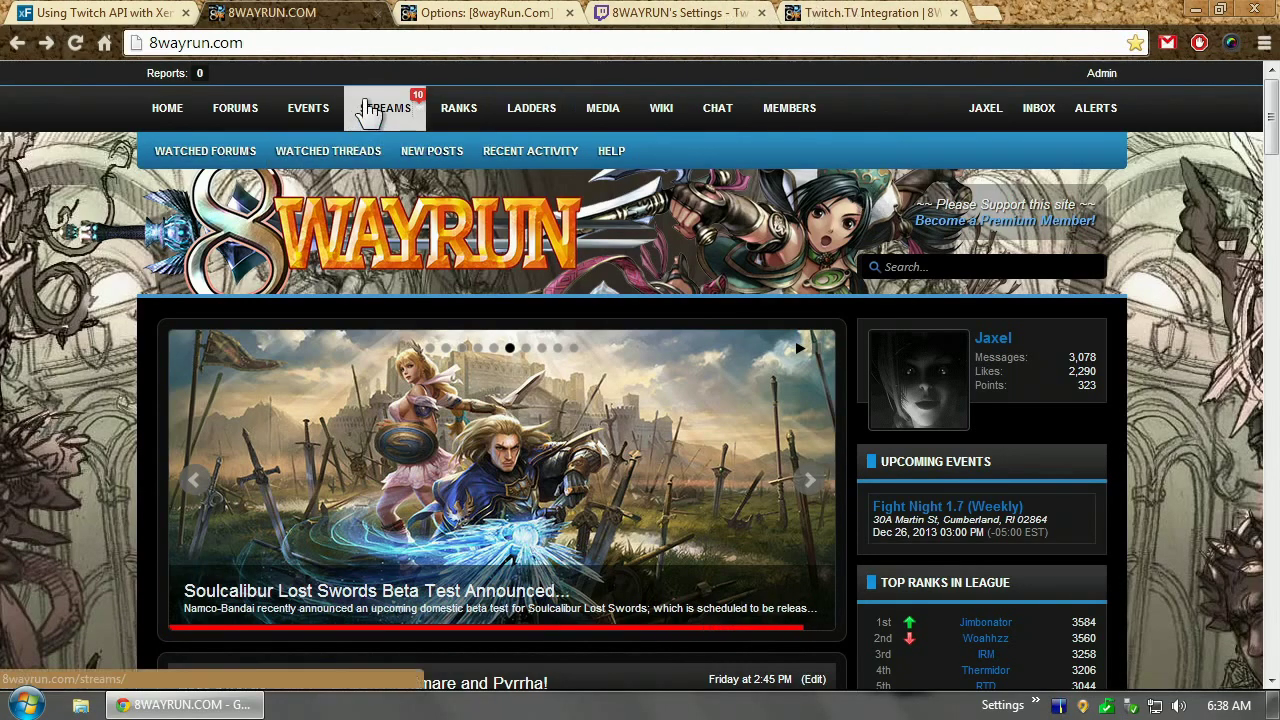
Browse the 8WAYRUN Live Streams listing, then switch to the 'Using Twitch API with Xenforo User list' thread
click(370, 112)
scroll(1272, 240, down, 1)
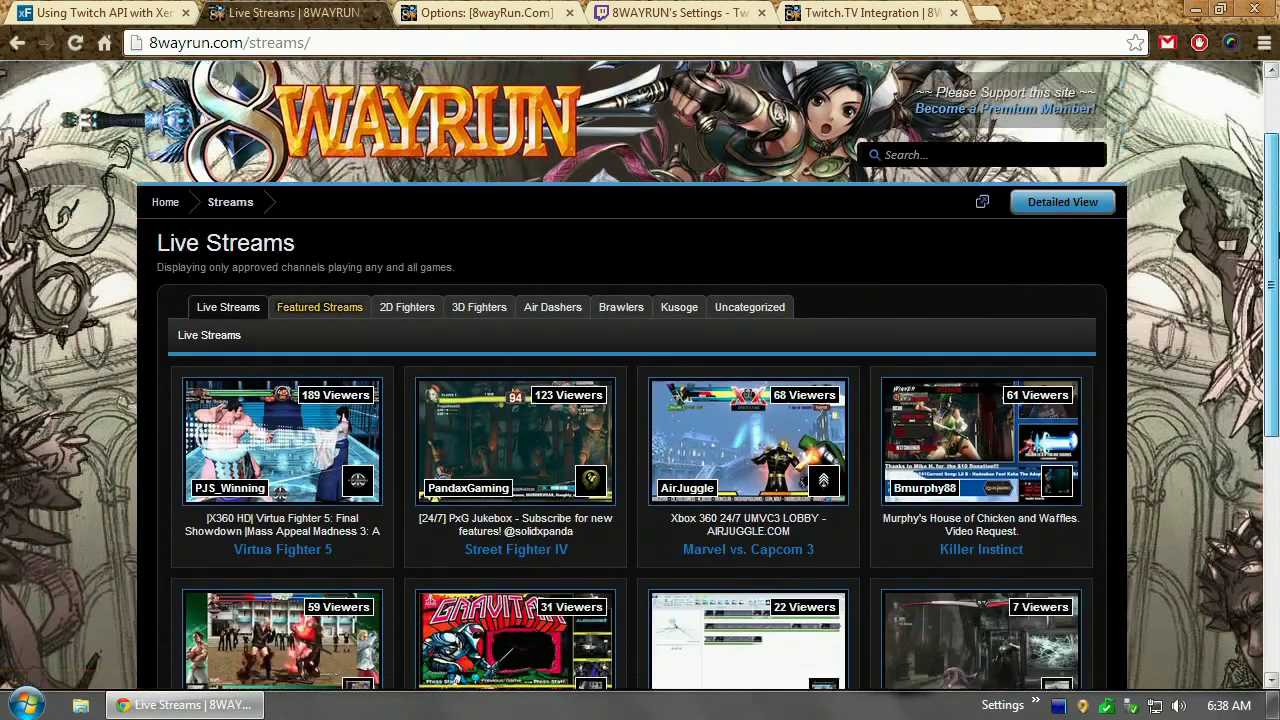
scroll(1274, 240, down, 4)
scroll(1268, 215, up, 5)
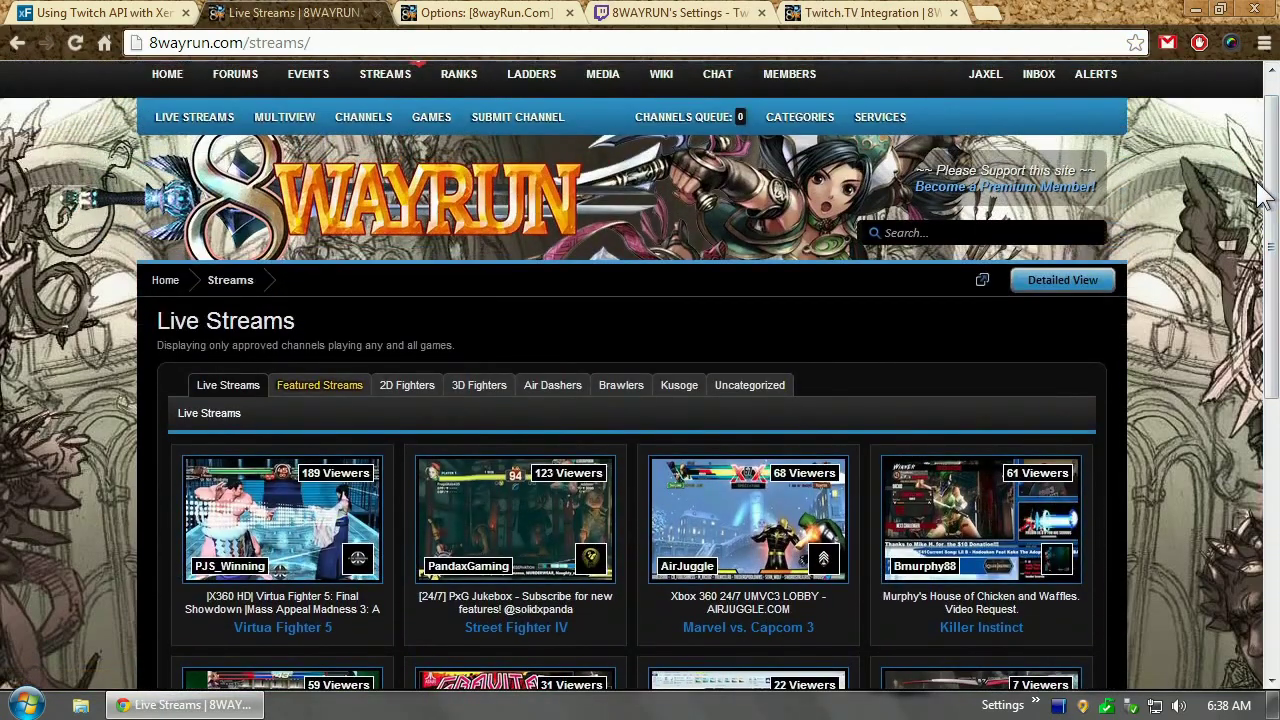
click(80, 15)
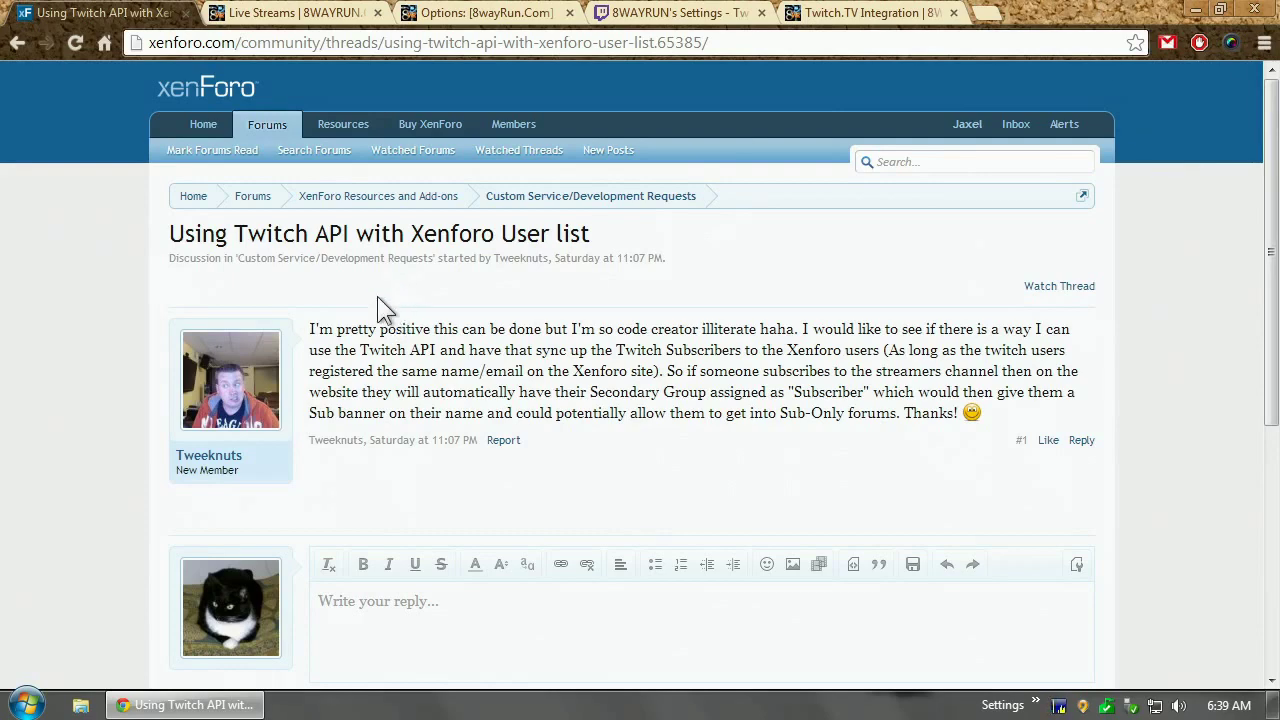
Return to the 'Live Streams | 8WAYRUN' page and scroll back to the top
click(343, 12)
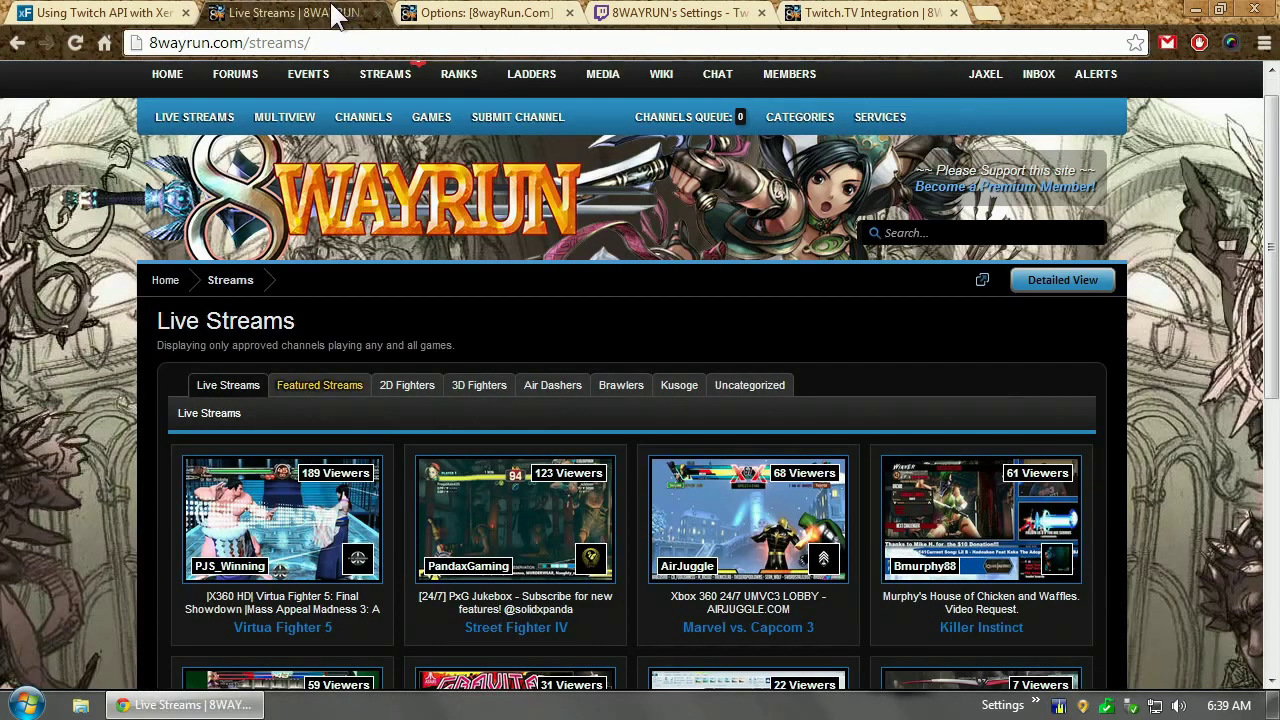
scroll(108, 237, up, 1)
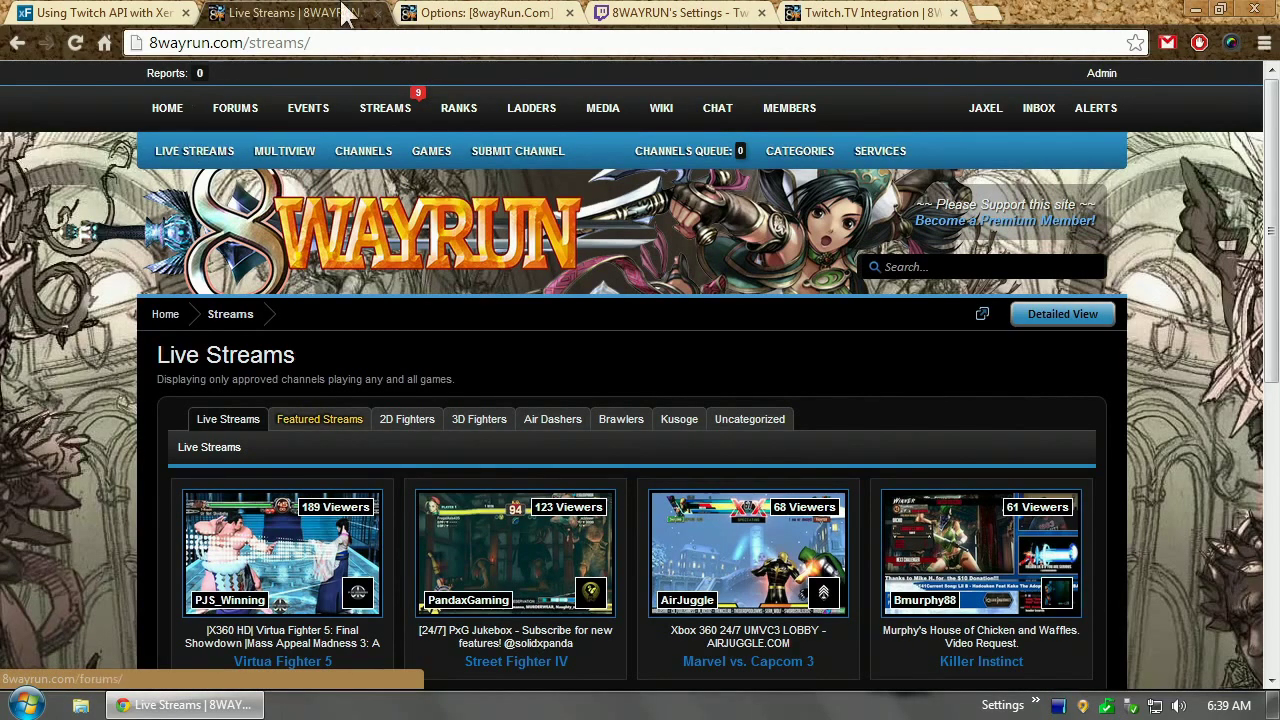
Open the [8wayRun.Com] Twitch Subscribers options under Development, then follow the Twitch application registration link
click(435, 14)
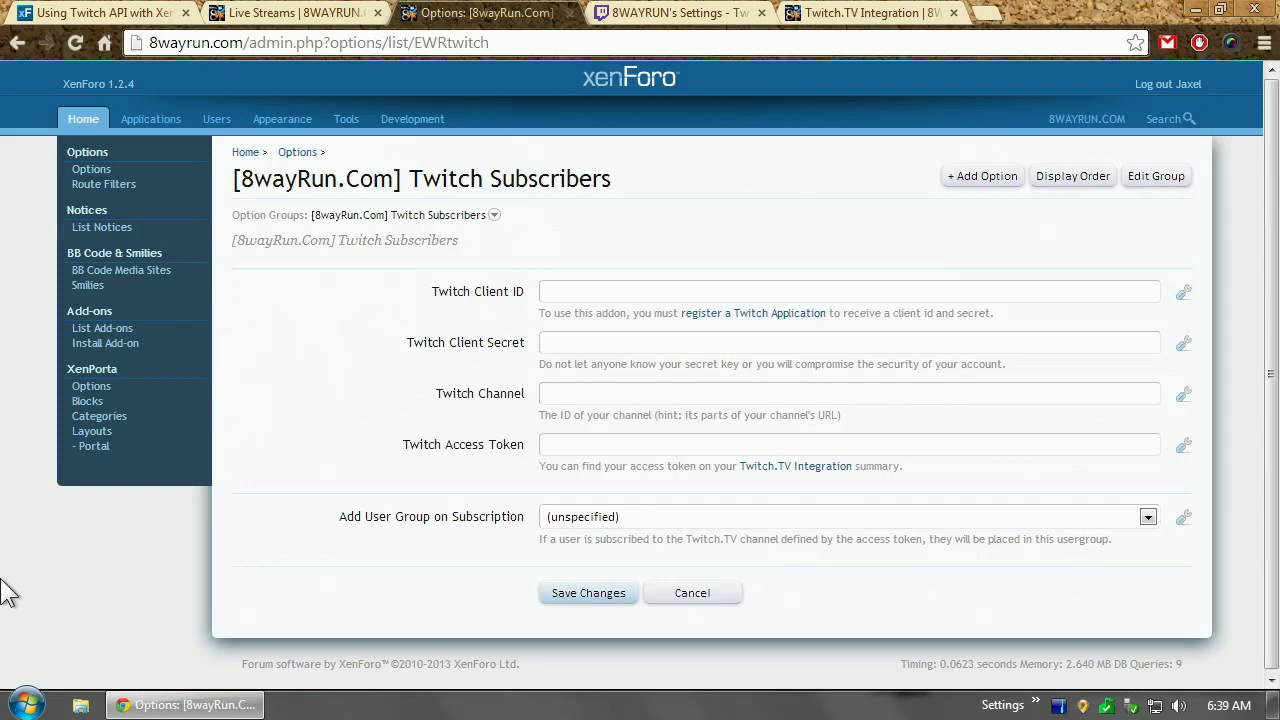
click(410, 128)
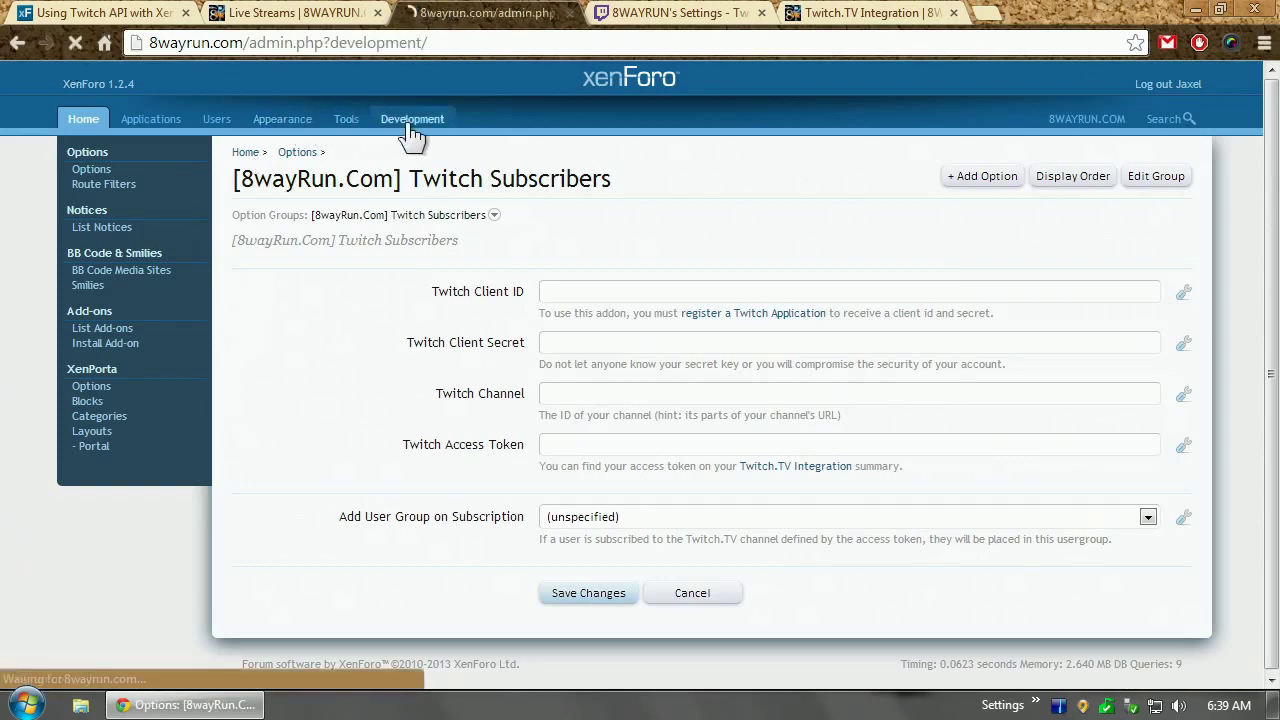
scroll(1251, 571, down, 3)
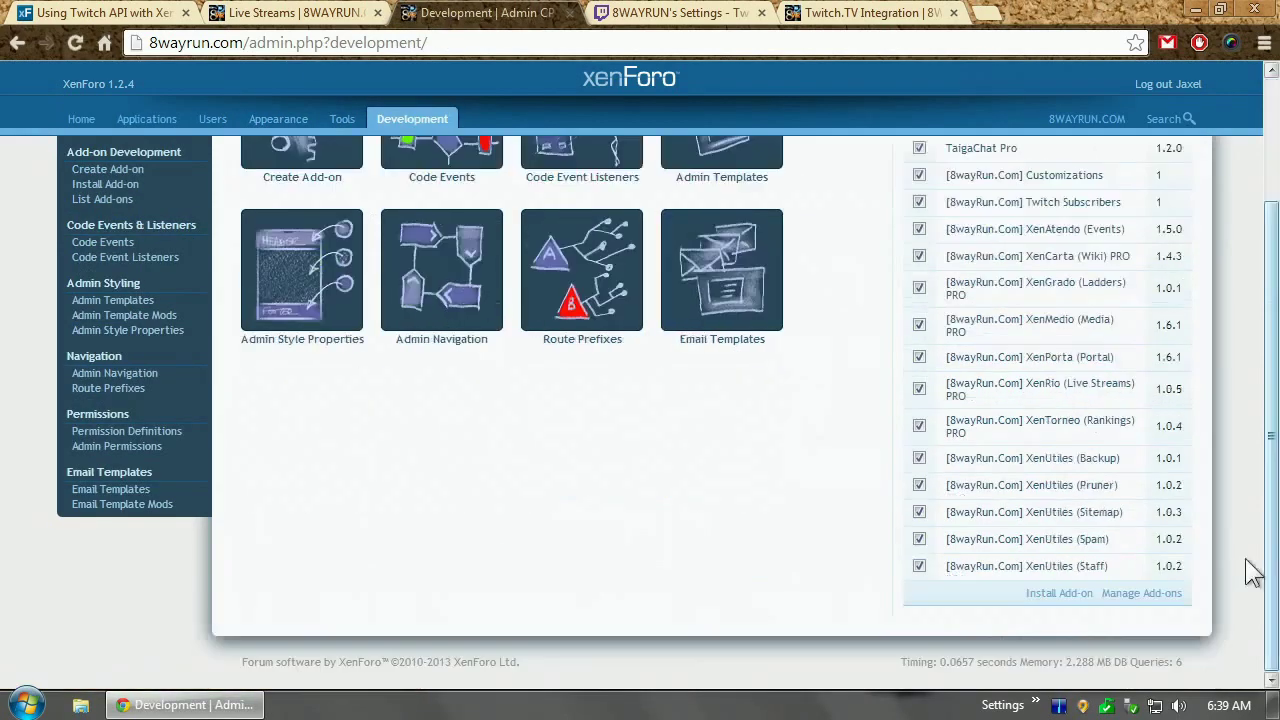
click(1093, 220)
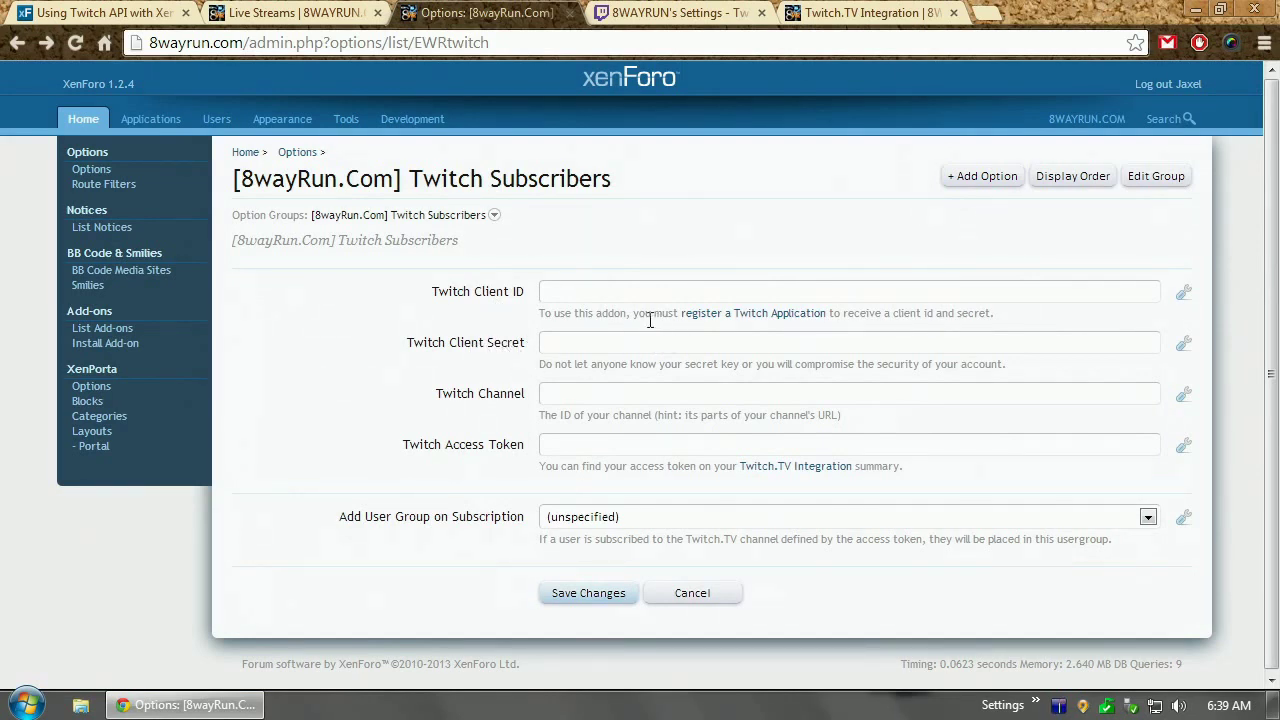
click(745, 318)
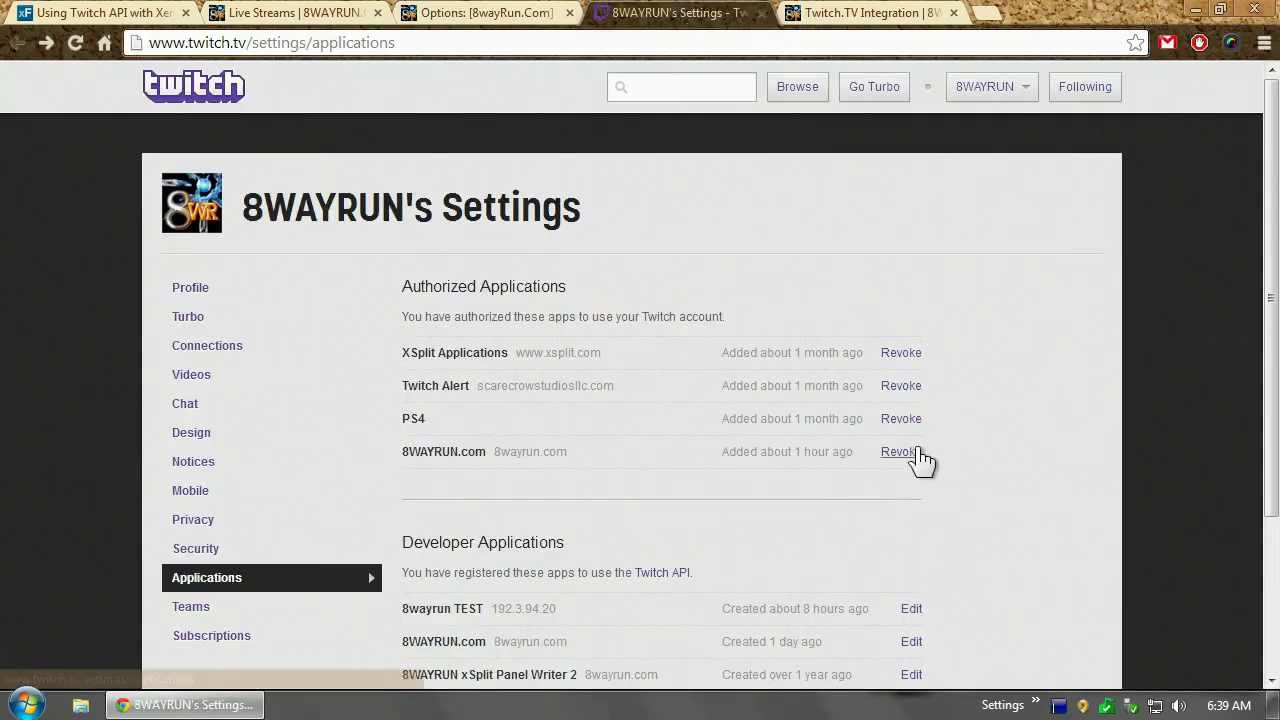
Revoke 8WAYRUN.com's Twitch access and open the existing 8WAYRUN.com developer app for editing
click(912, 452)
scroll(1005, 268, down, 2)
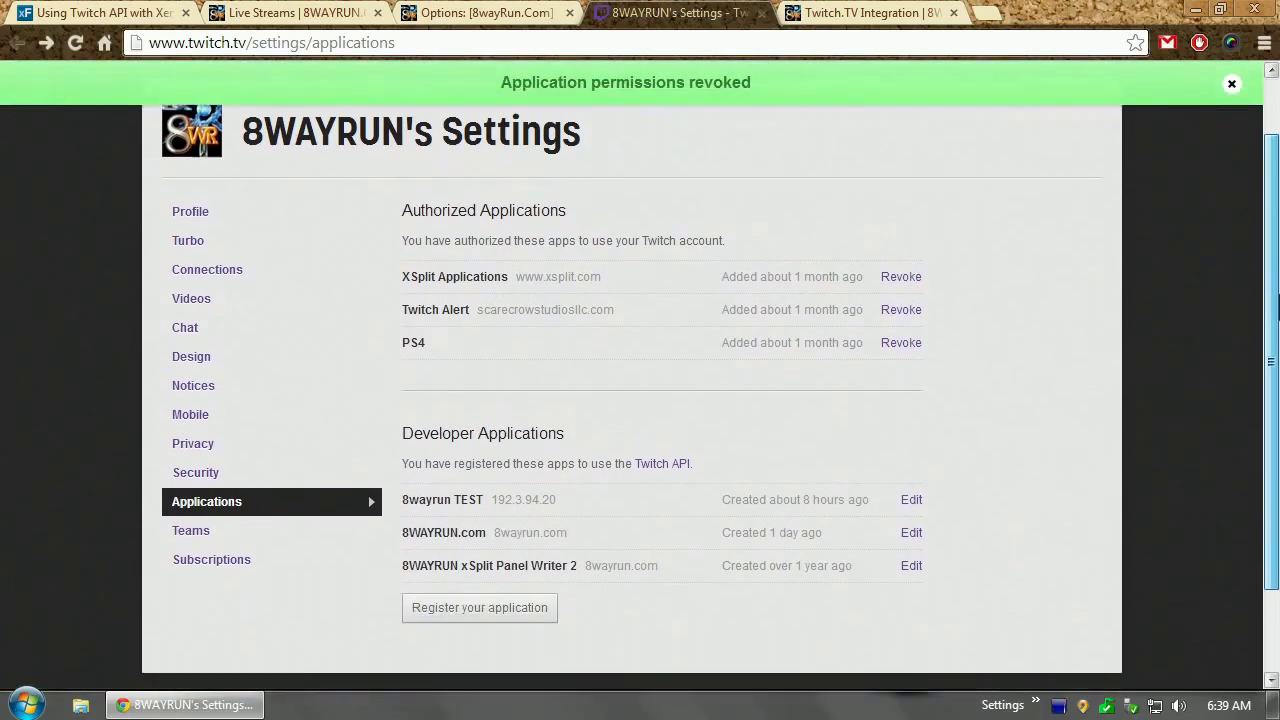
click(466, 604)
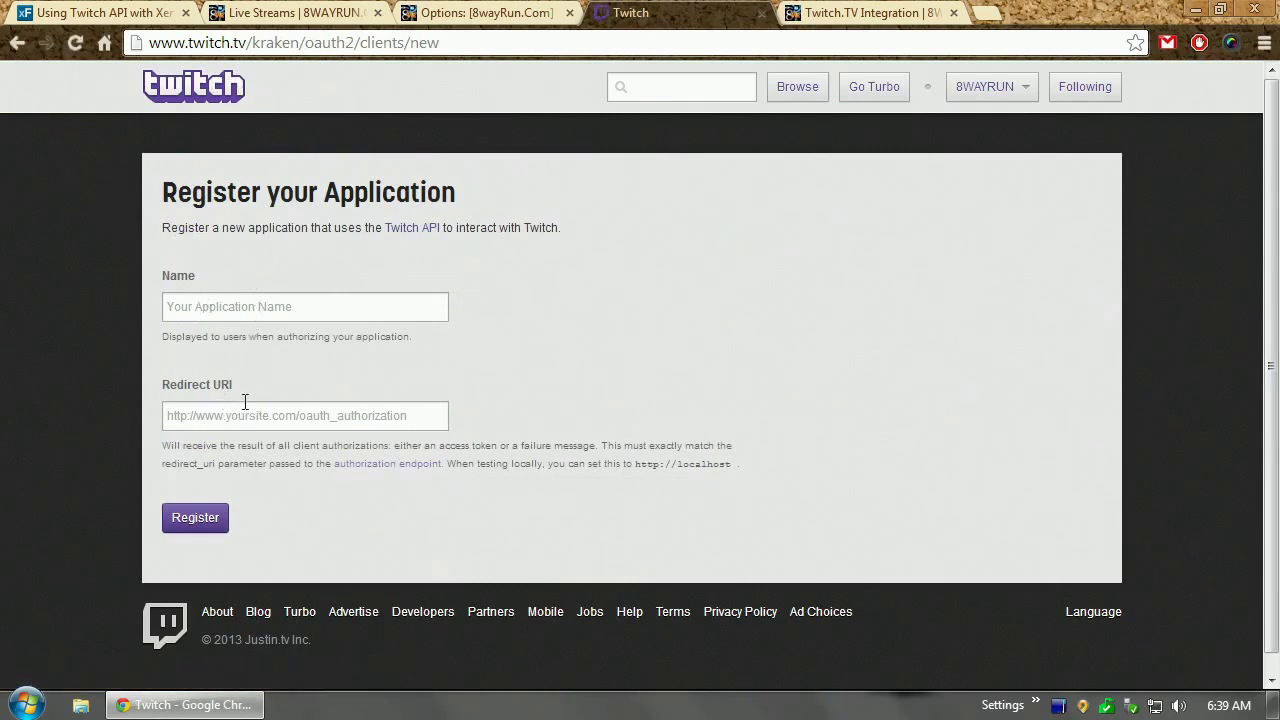
click(12, 46)
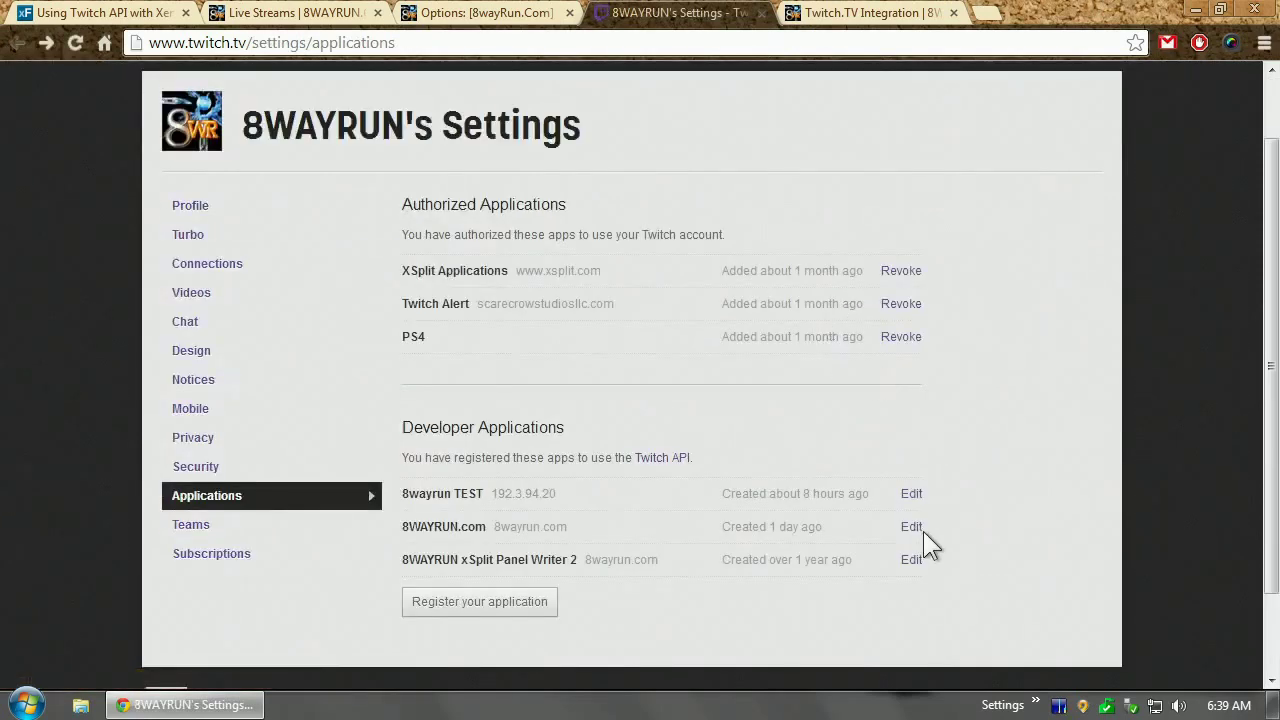
click(912, 532)
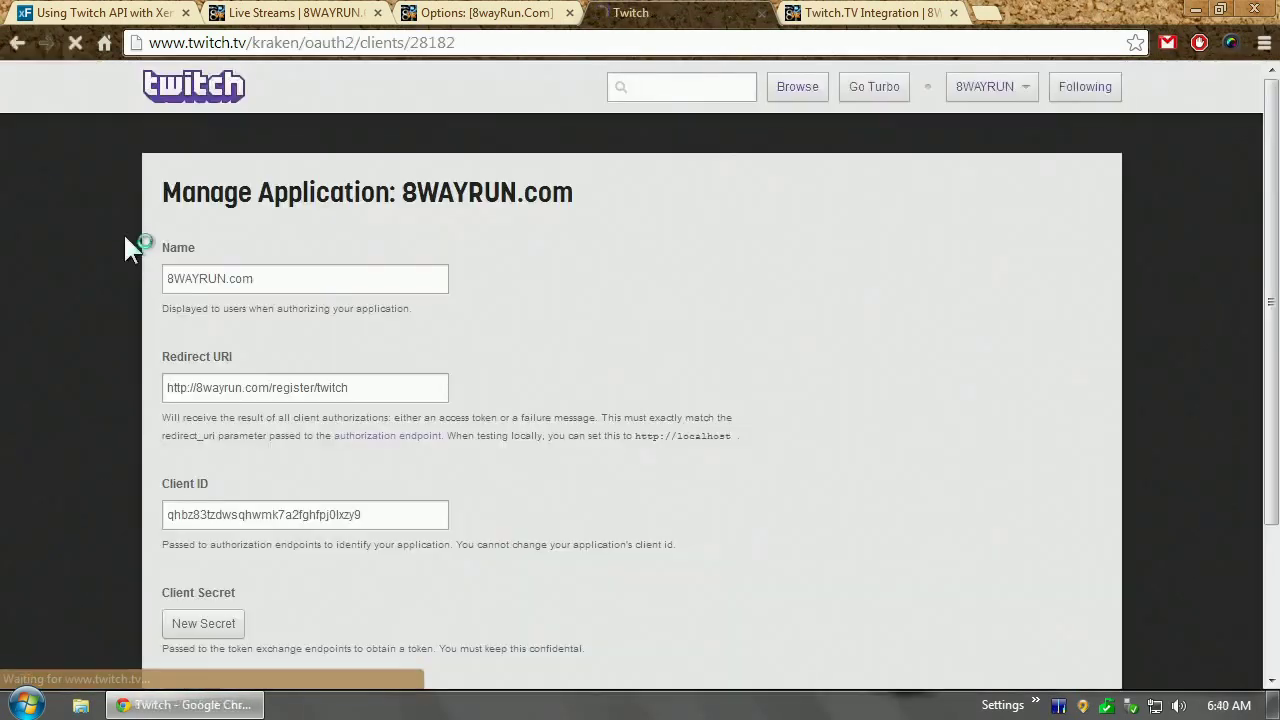
Inspect the app's name and redirect URI, trying then removing an added 'index.php?'
drag(300, 274, 6, 249)
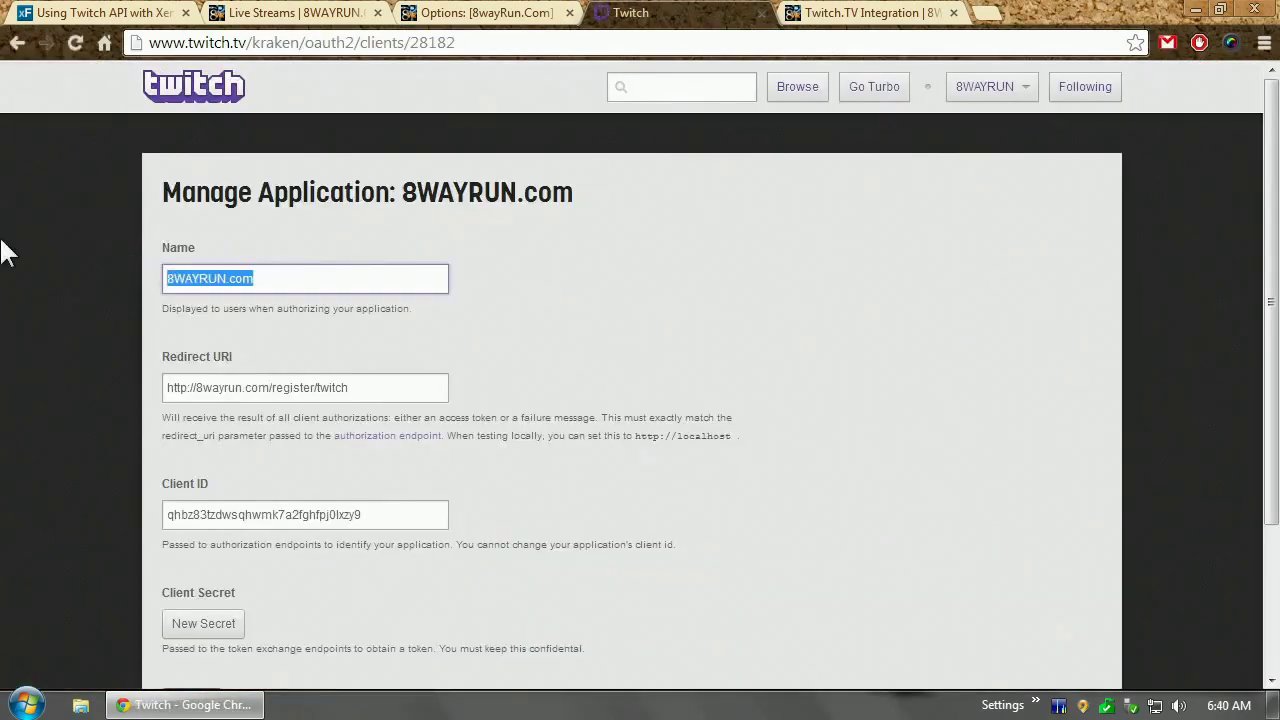
click(233, 307)
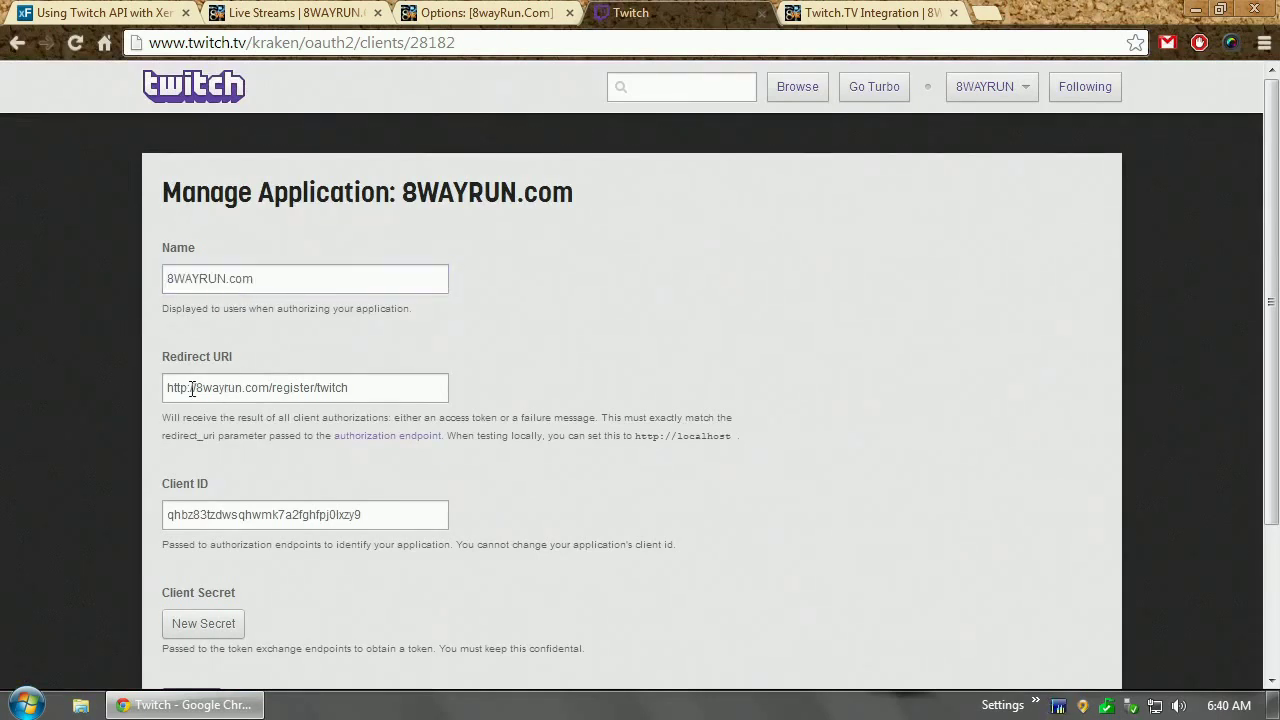
drag(199, 389, 443, 393)
click(270, 391)
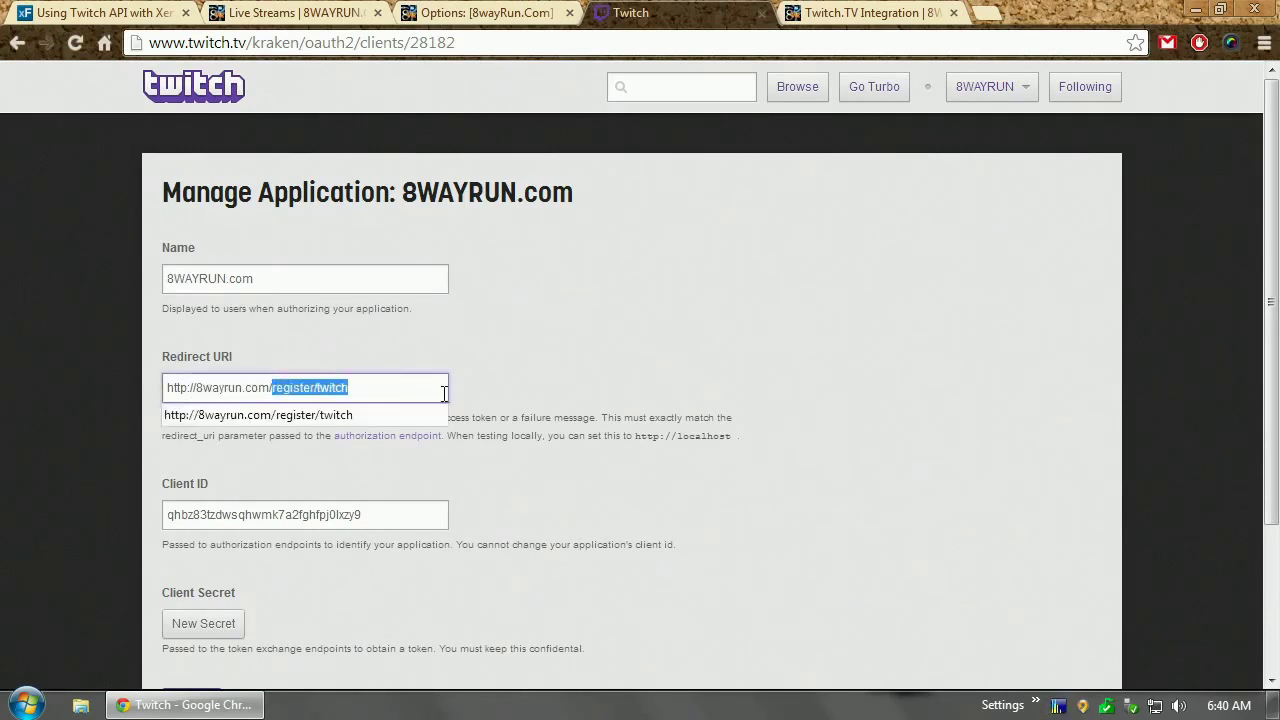
click(382, 392)
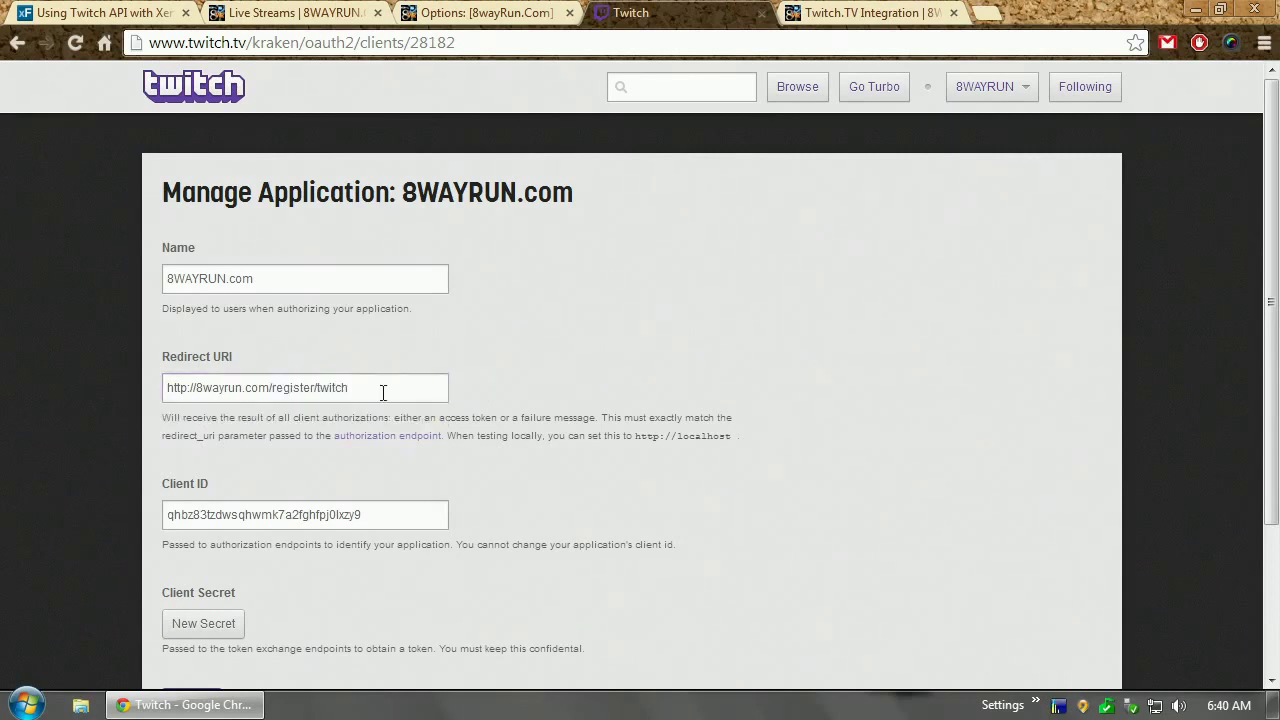
click(274, 388)
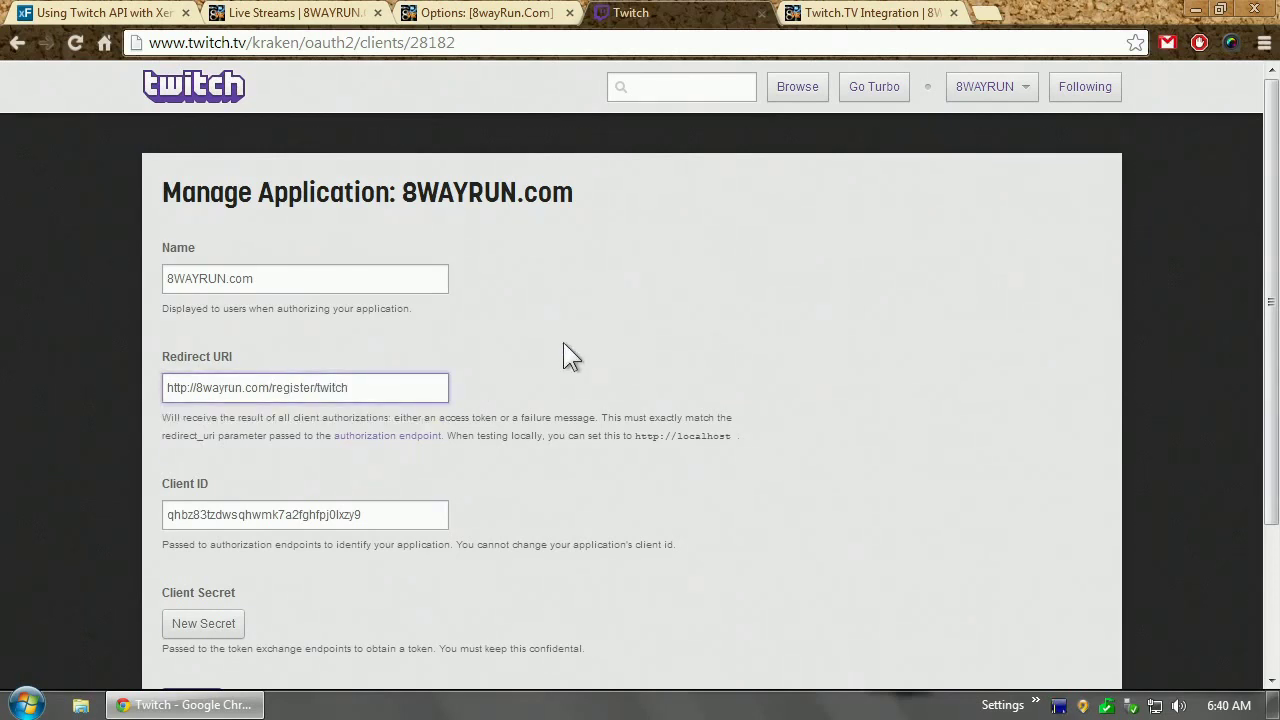
text(index.php?)
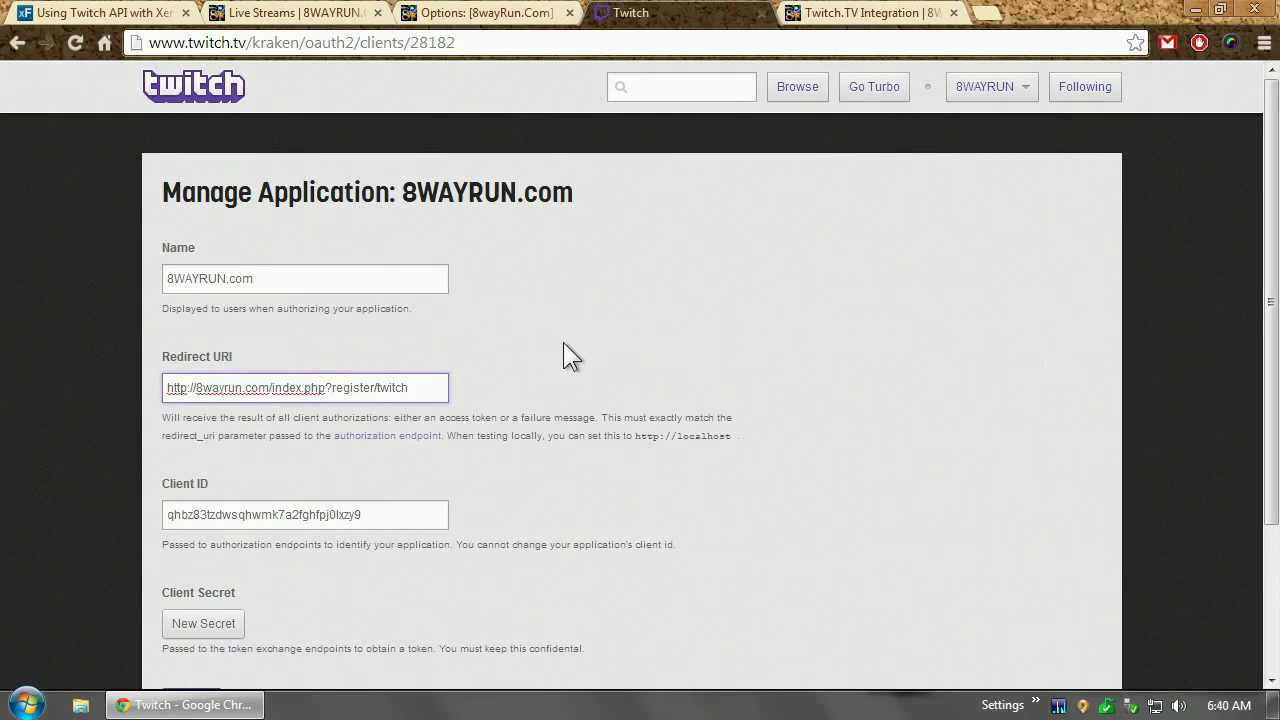
key(BackSpace)
key(BackSpace)
key(BackSpace)
key(BackSpace)
key(BackSpace)
key(BackSpace)
key(BackSpace)
key(BackSpace)
key(BackSpace)
key(BackSpace)
Copy the app's Client ID into XenForo's Twitch Client ID option
click(248, 517)
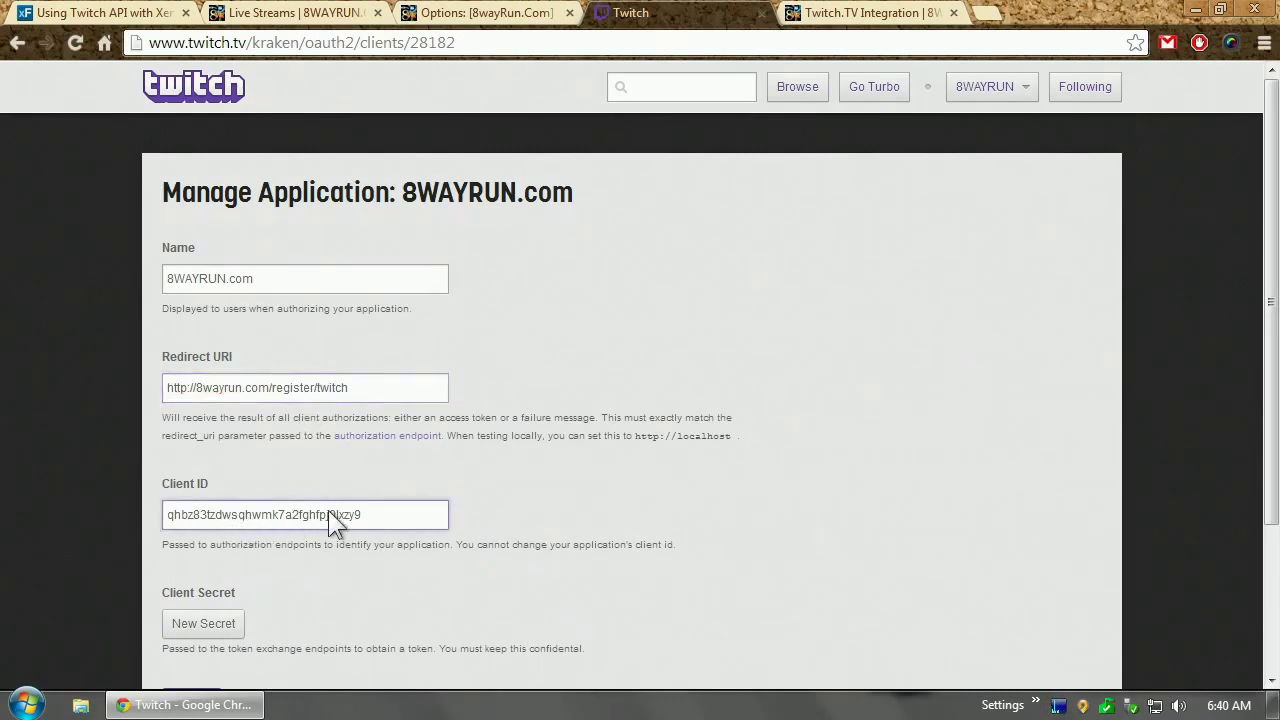
double_click(322, 514)
key(ctrl+c)
click(480, 12)
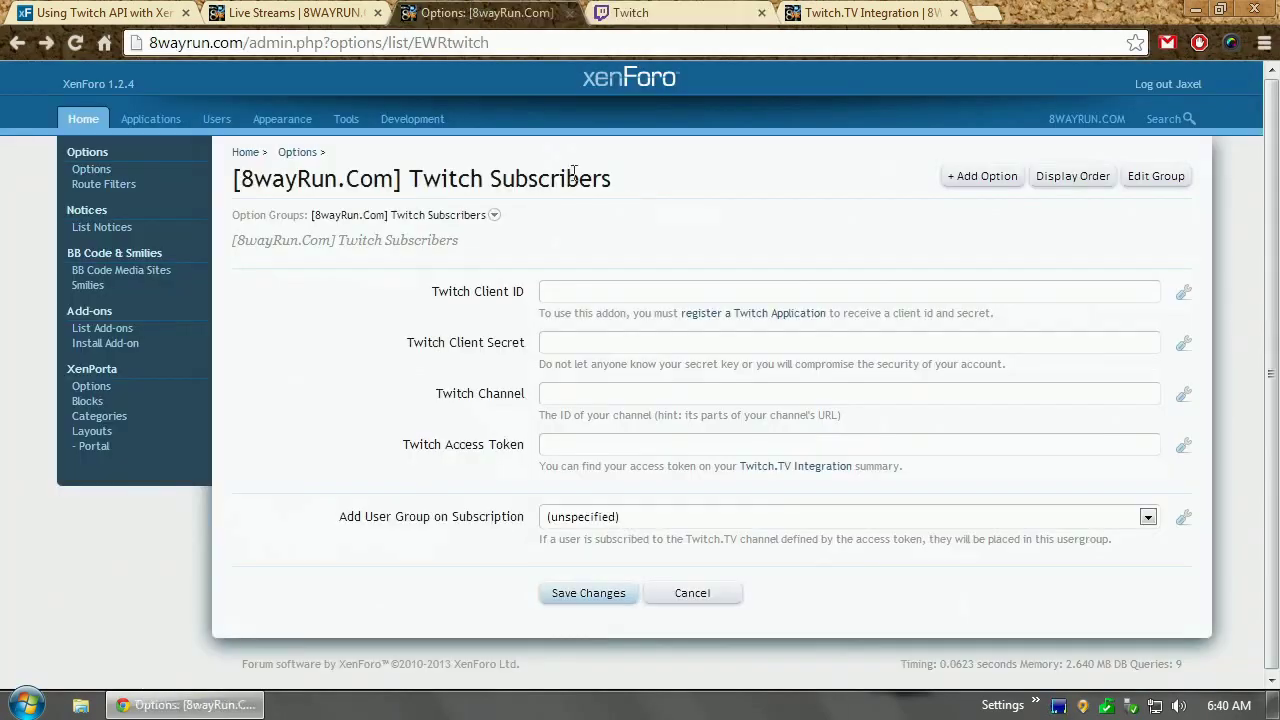
click(595, 291)
key(ctrl+v)
Generate a new Twitch client secret and copy it for the Twitch Client Secret field
click(631, 12)
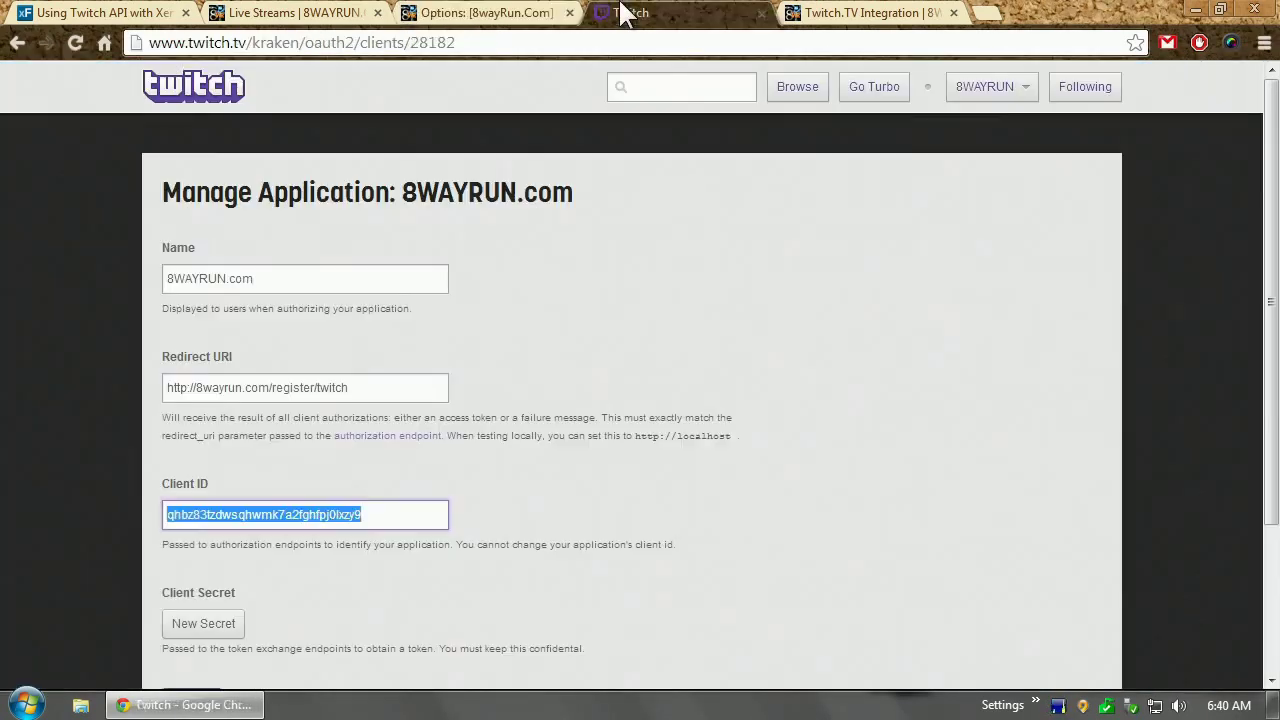
click(205, 624)
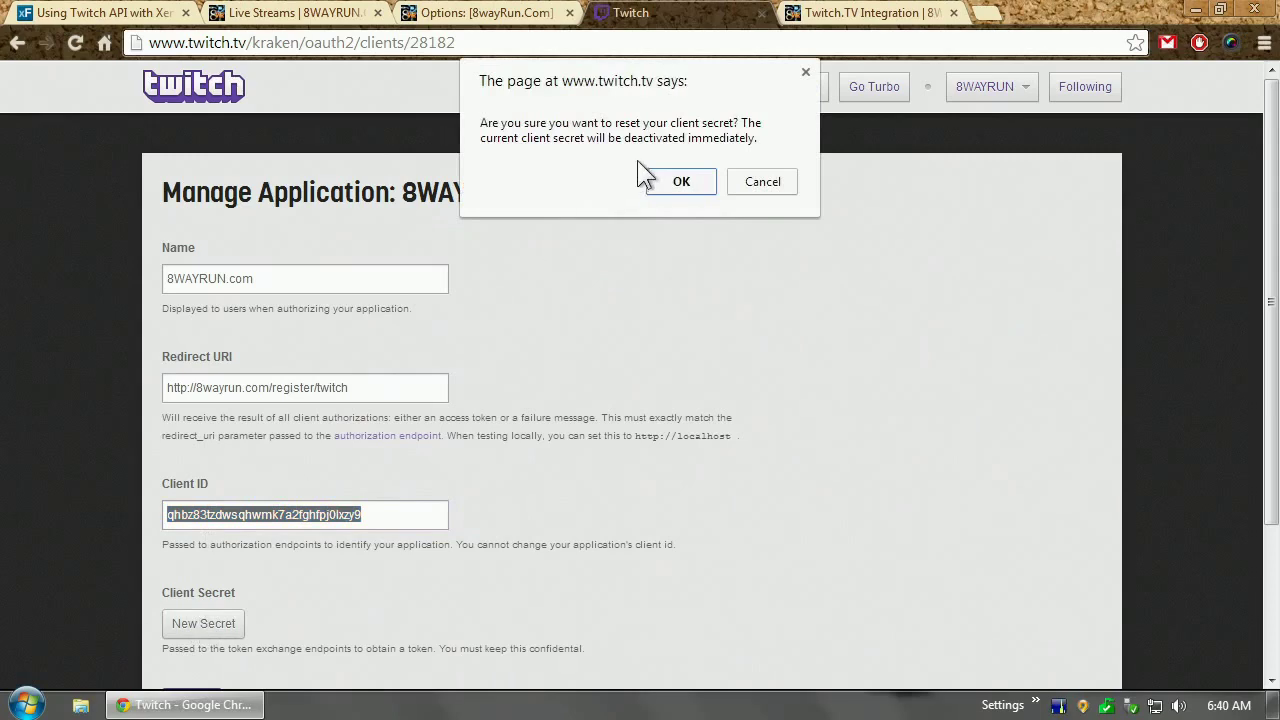
click(681, 182)
double_click(324, 624)
key(ctrl+c)
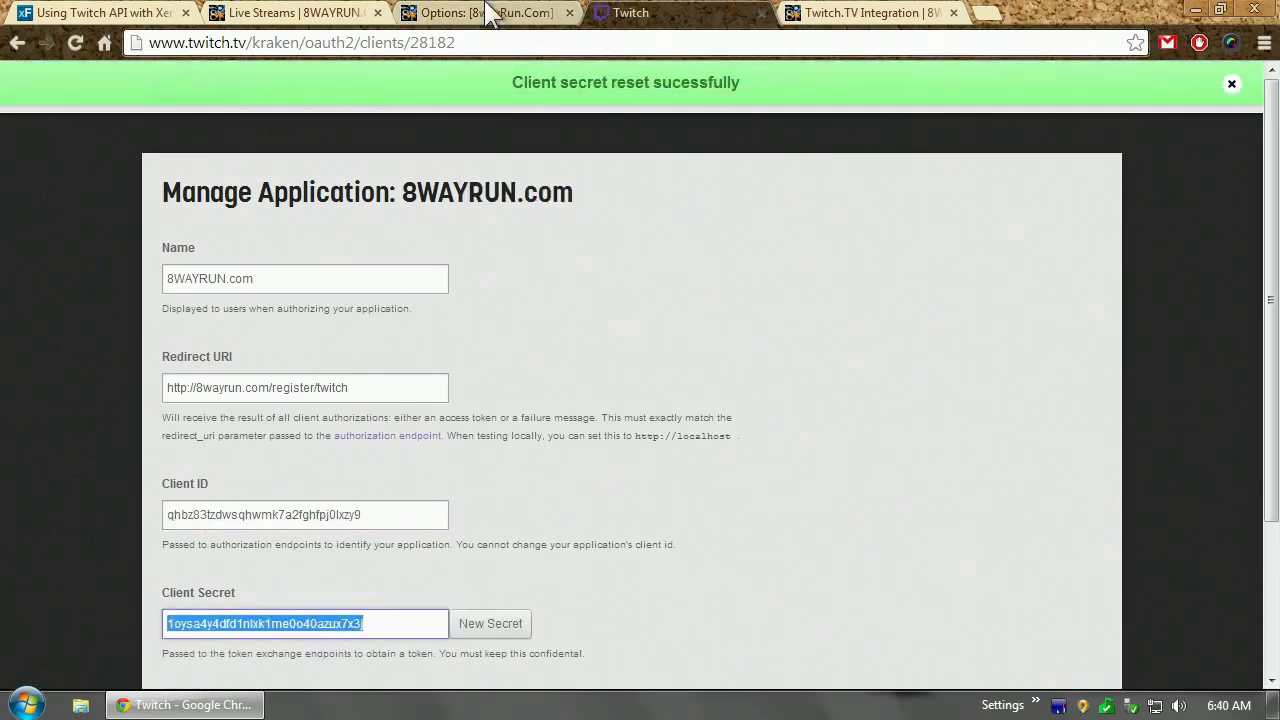
click(485, 12)
click(588, 344)
Paste the new client secret into the Twitch Client Secret option and review the remaining fields
key(ctrl+v)
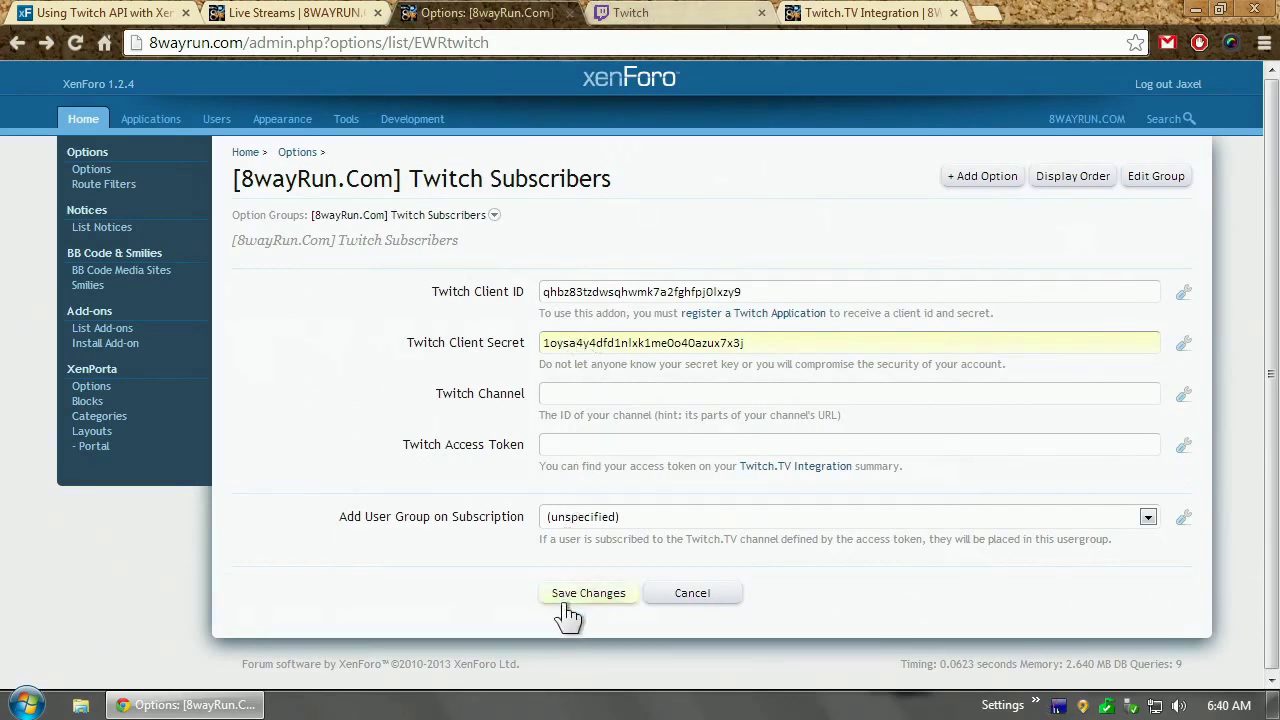
click(577, 519)
click(585, 395)
click(590, 440)
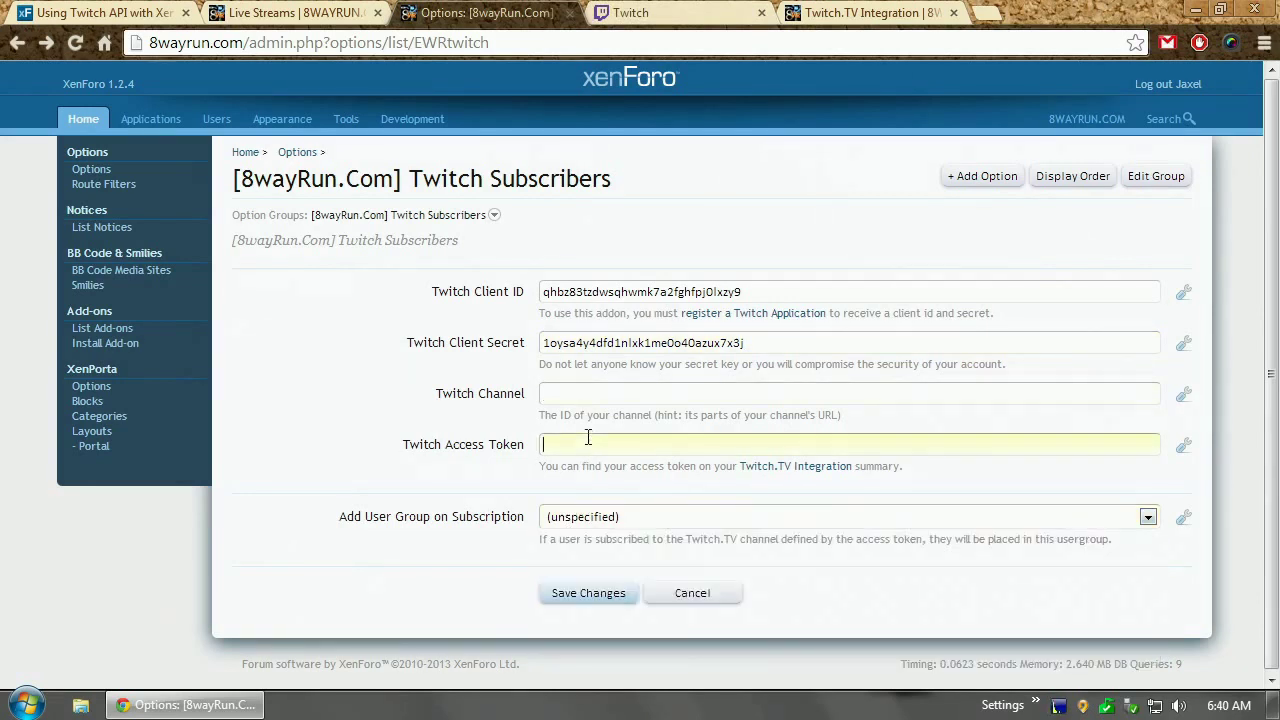
click(466, 546)
Put Twitch subscribers into the Premium user group and save the options
click(576, 521)
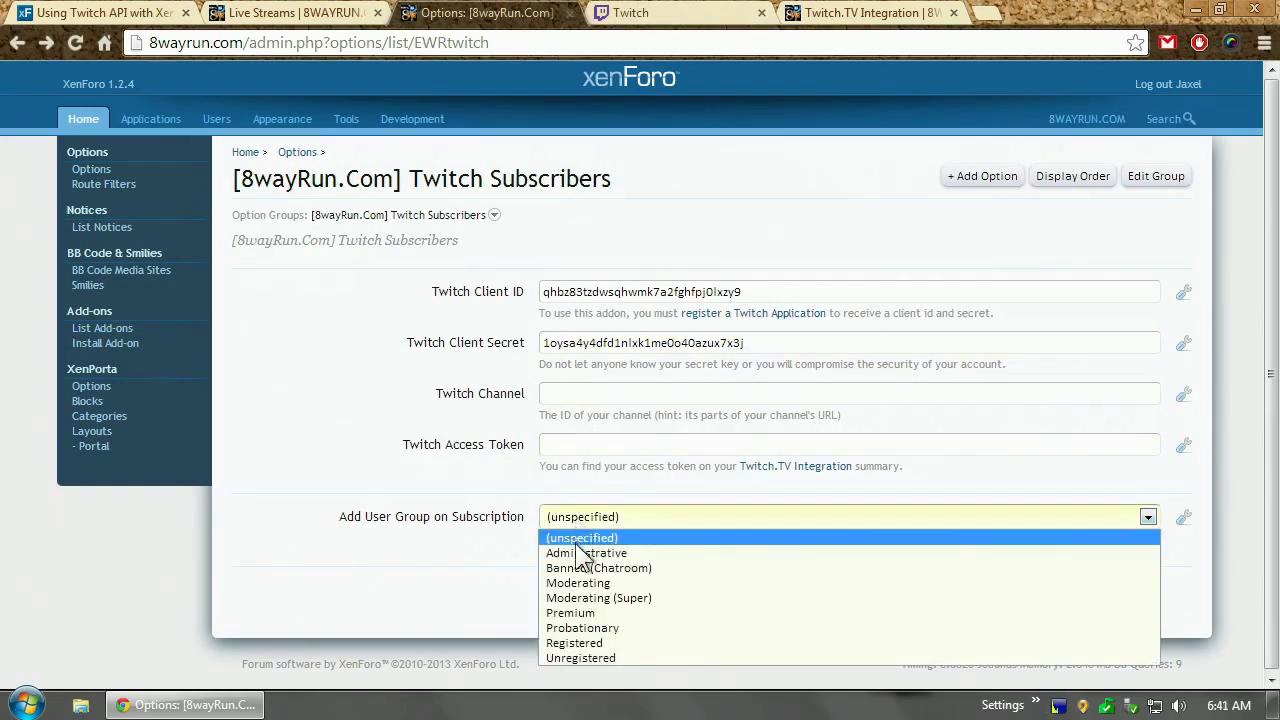
click(578, 610)
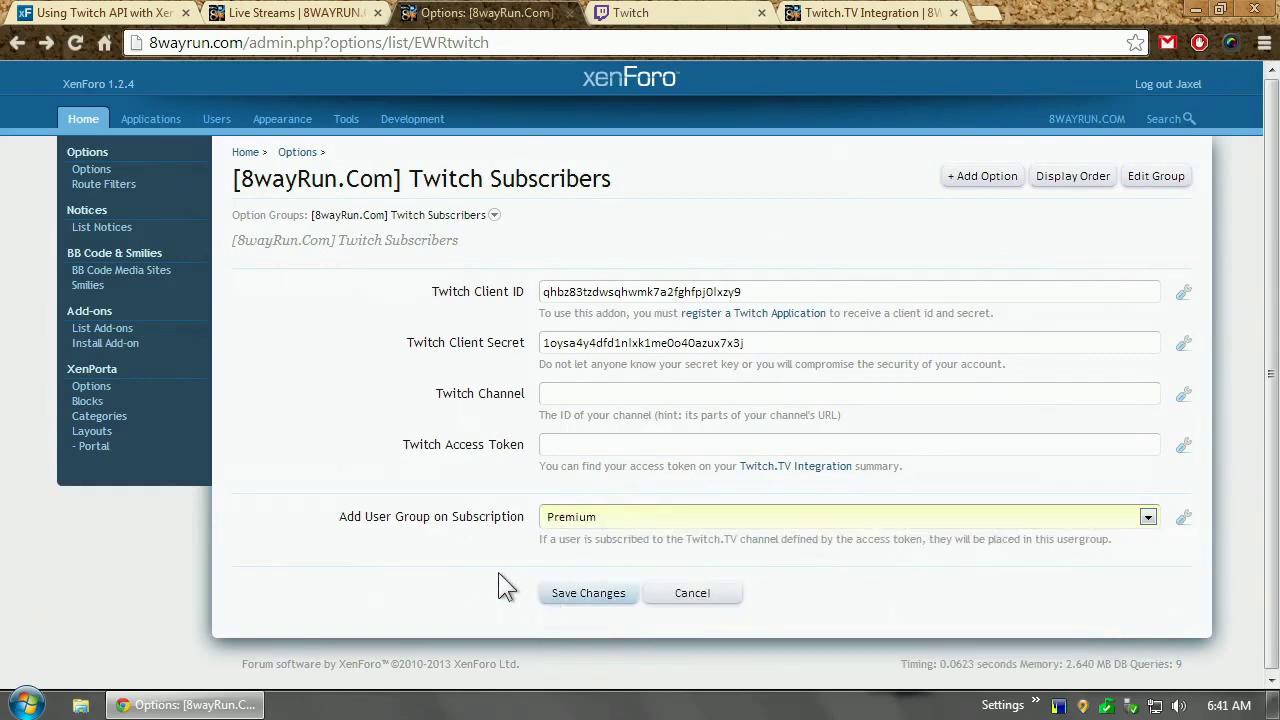
click(568, 596)
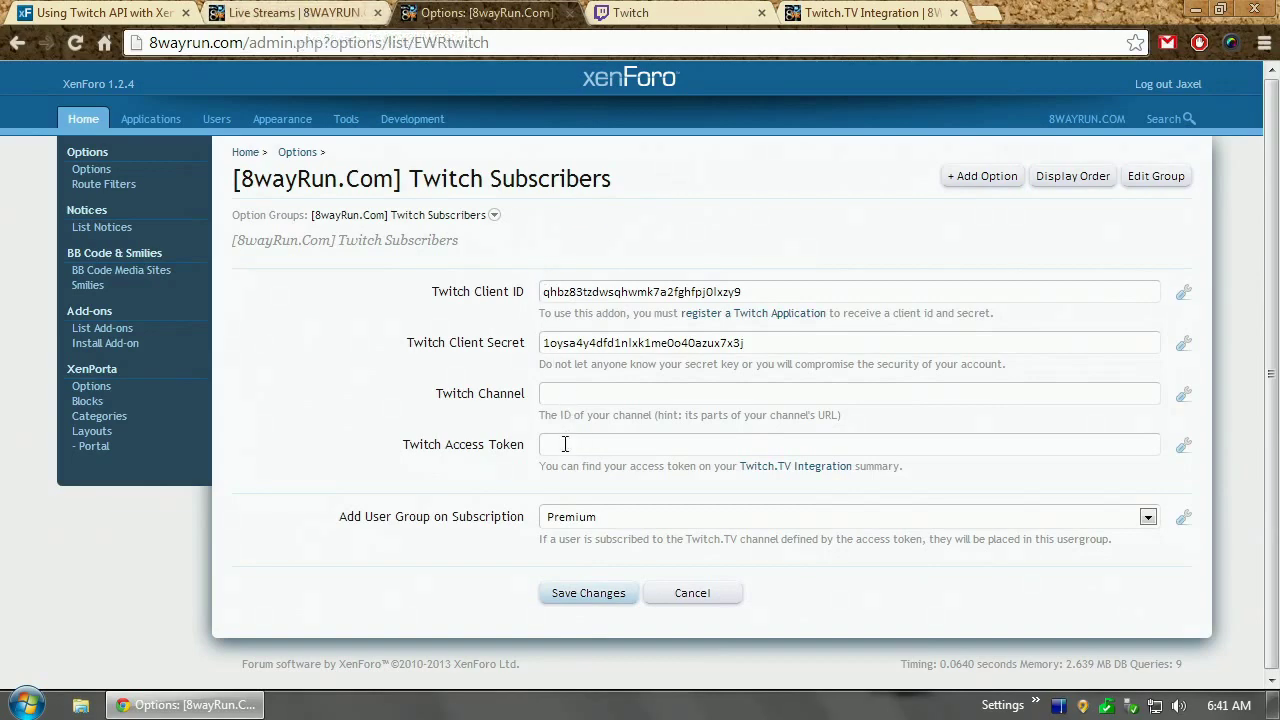
click(640, 12)
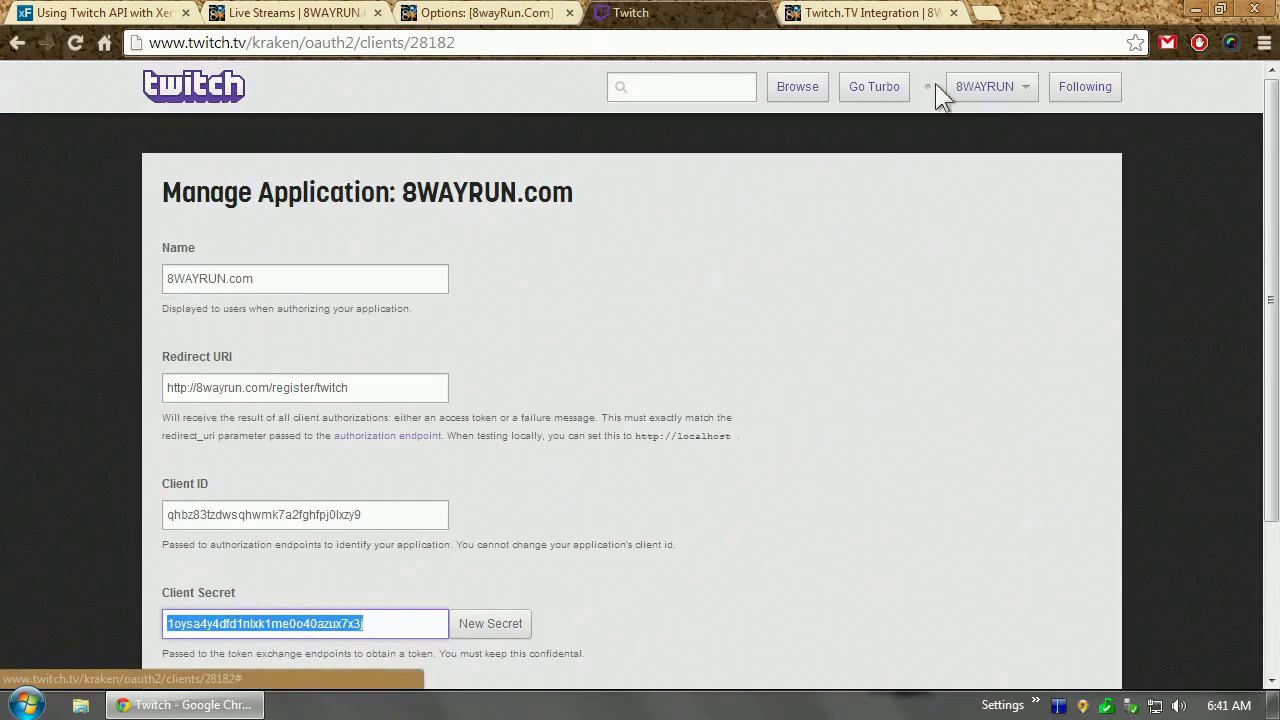
Load the forum's account/twitch Integration page and start associating the account with Twitch.TV
click(330, 12)
click(485, 12)
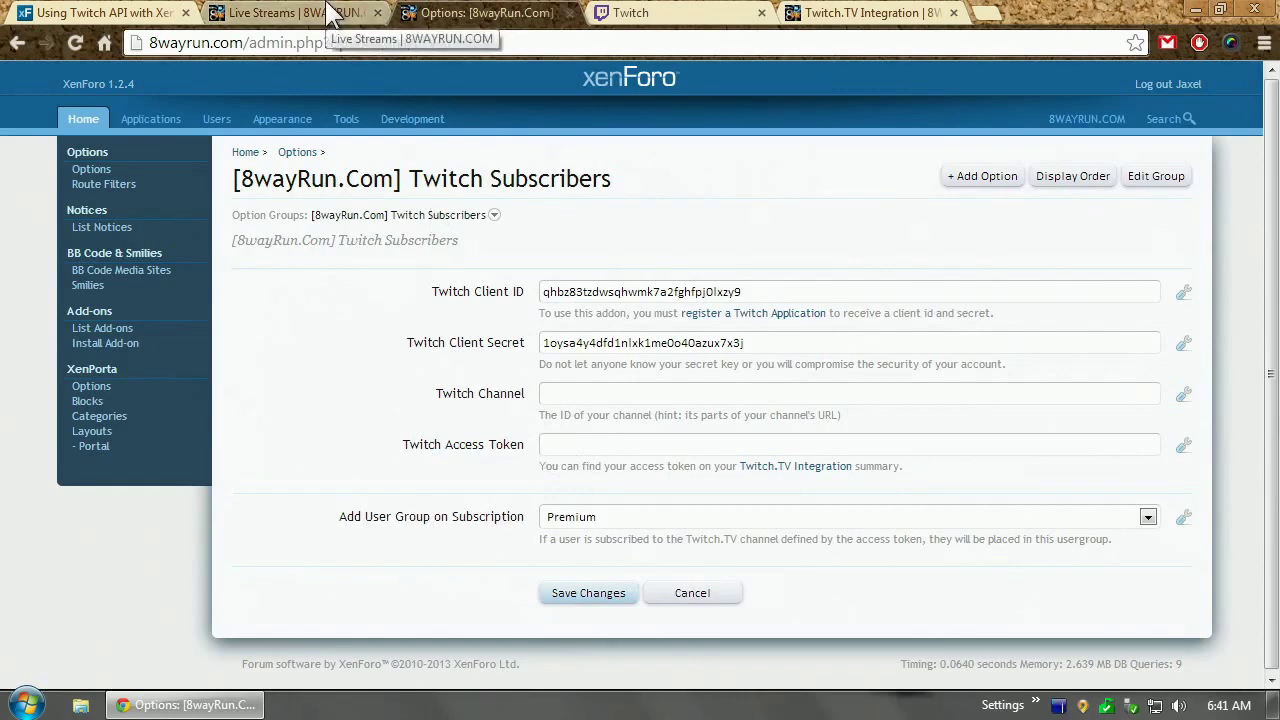
click(827, 10)
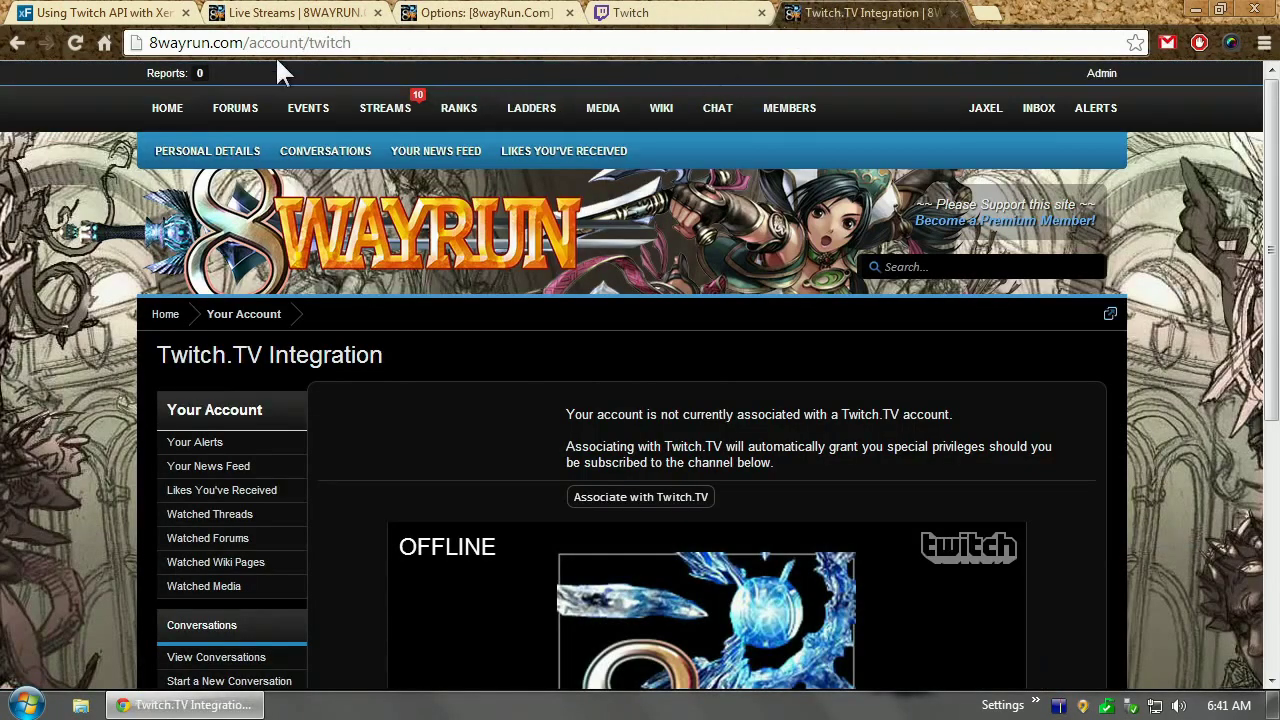
scroll(150, 332, down, 5)
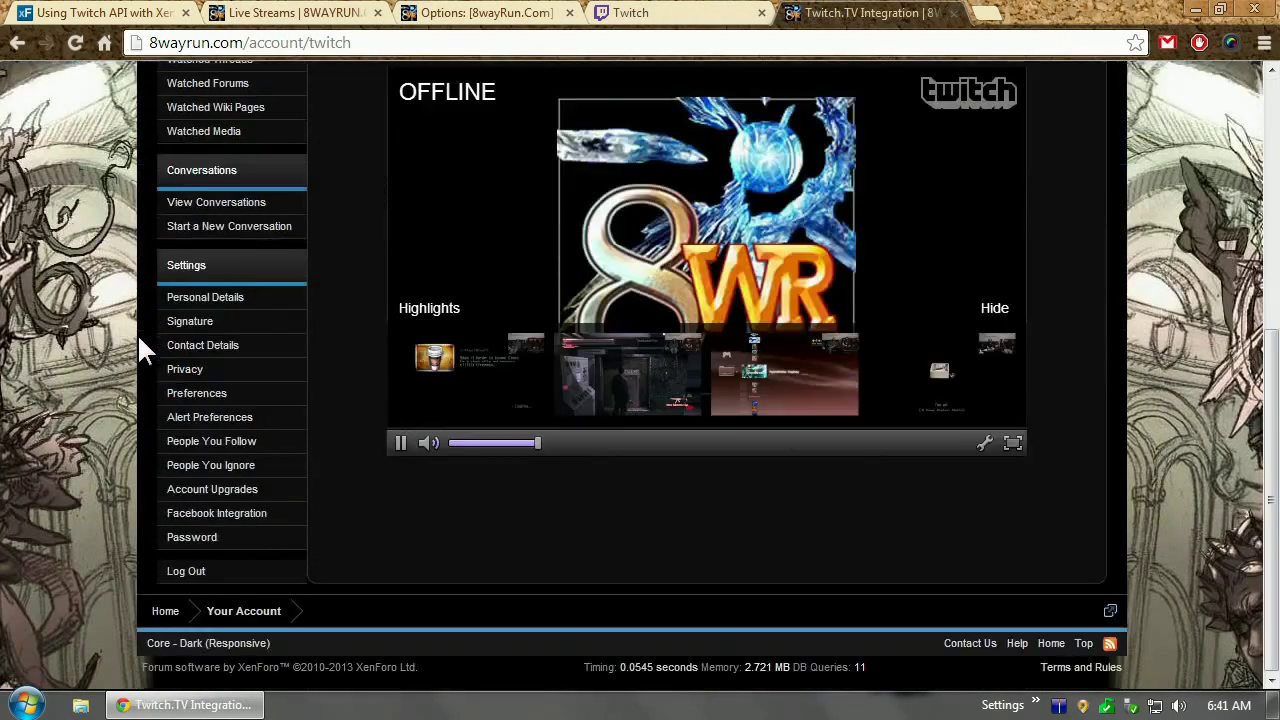
click(222, 514)
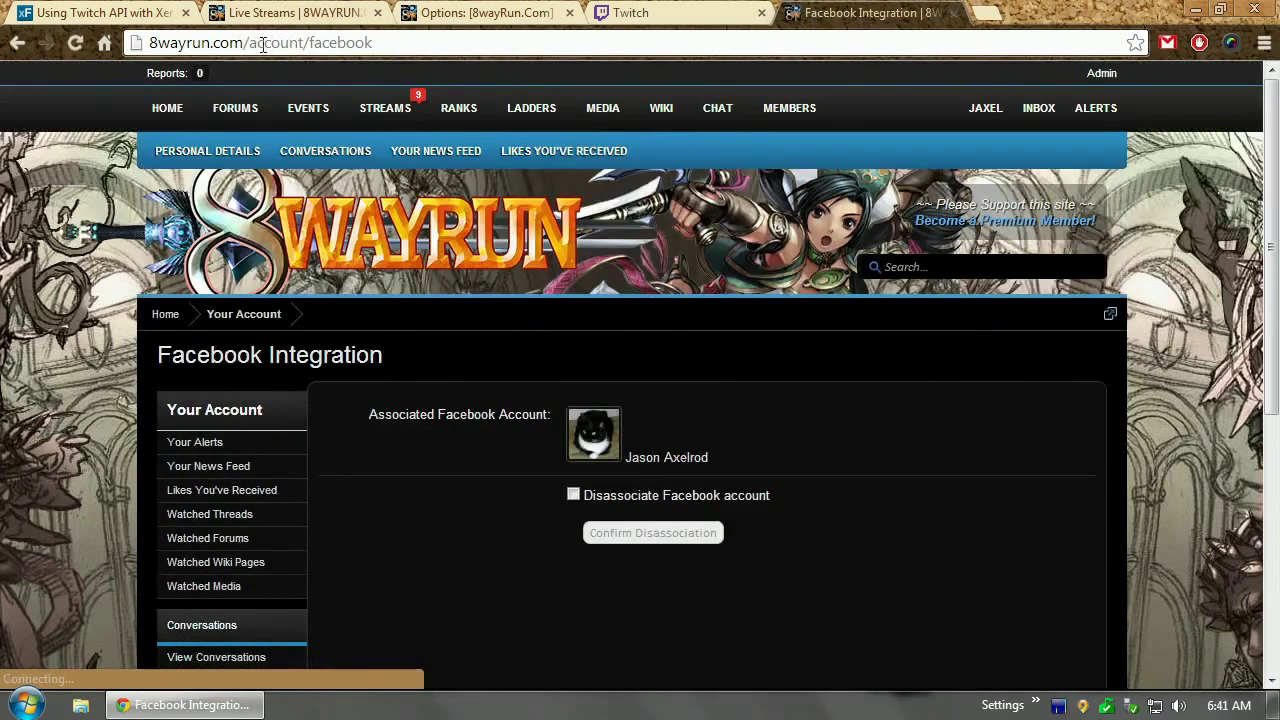
drag(309, 43, 574, 46)
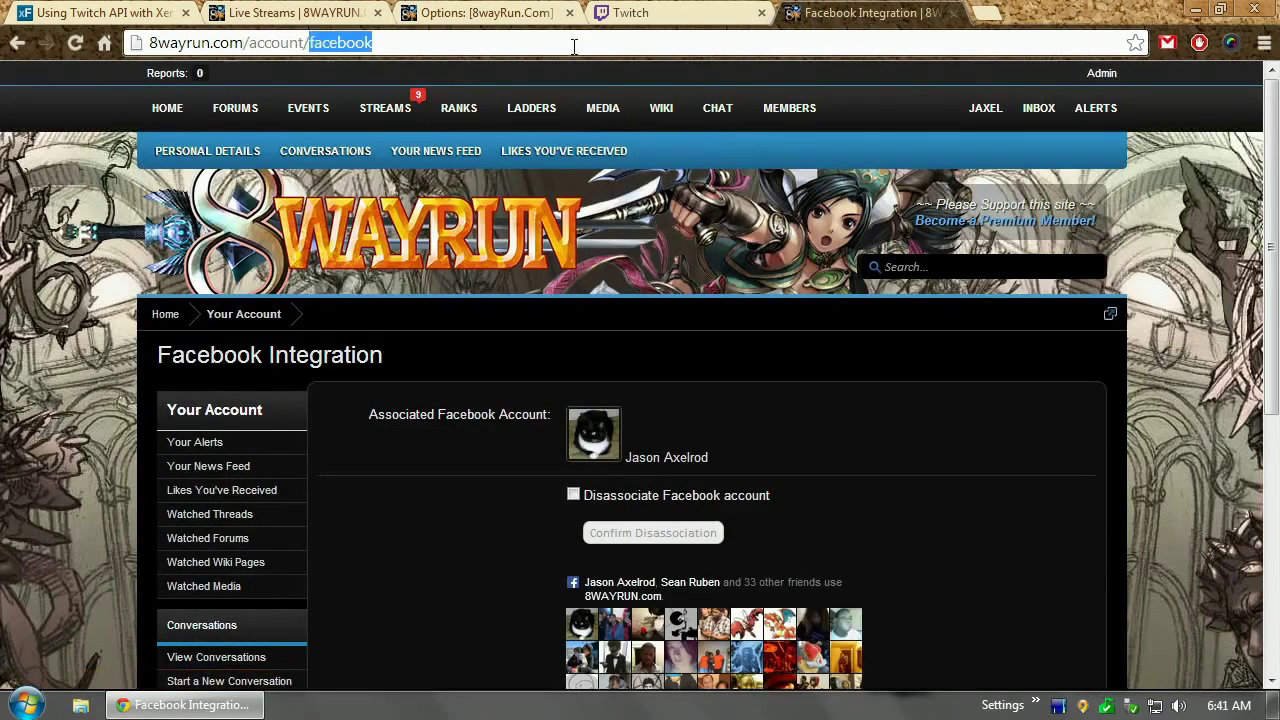
text(twitc)
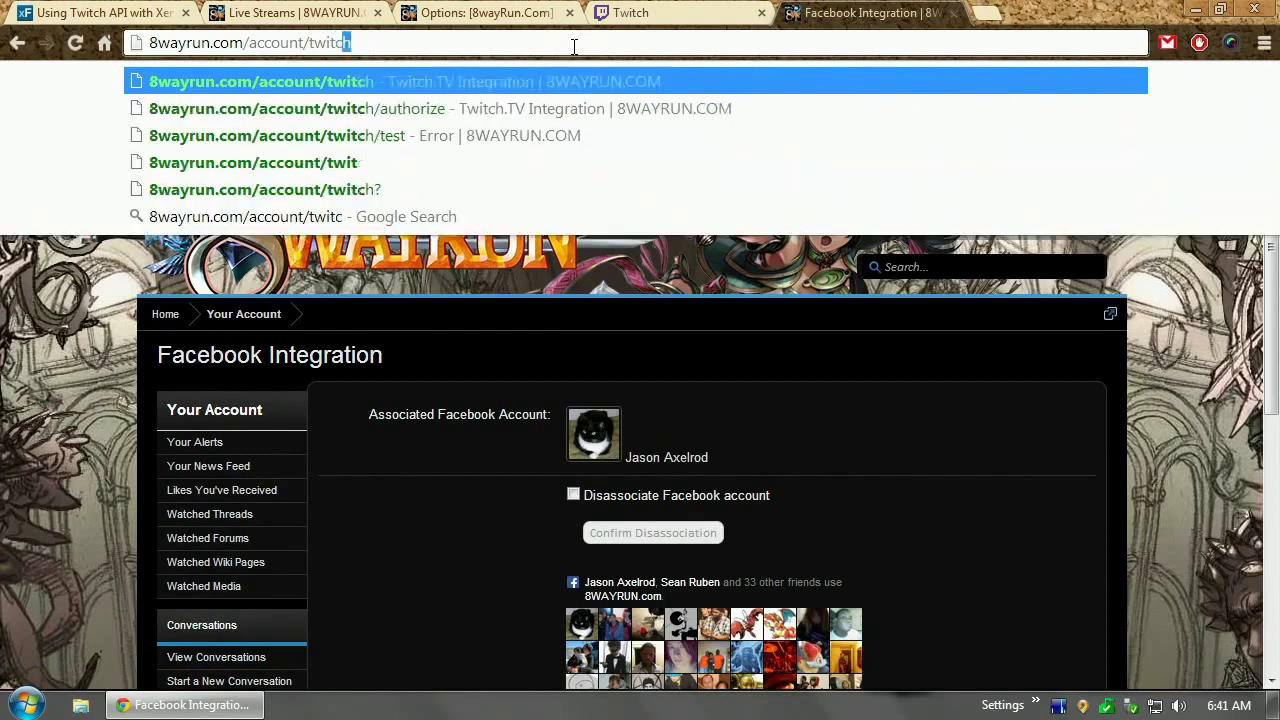
text(h)
key(Return)
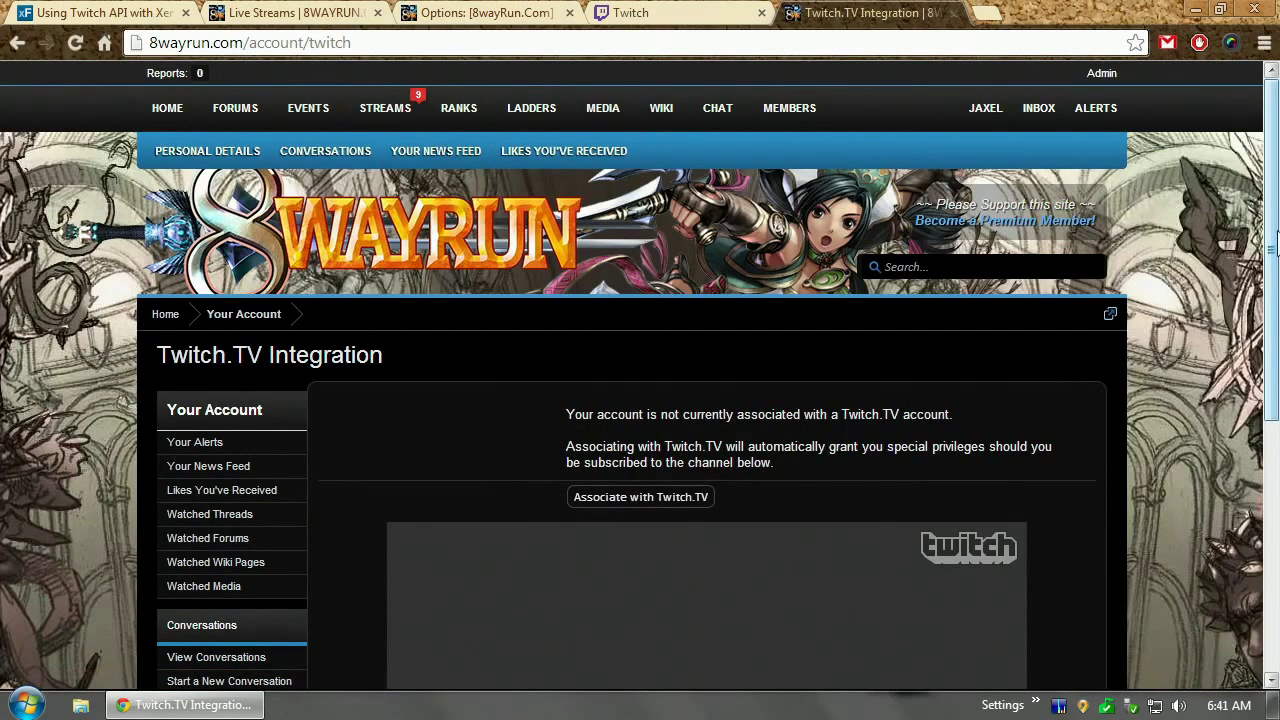
scroll(1272, 238, down, 3)
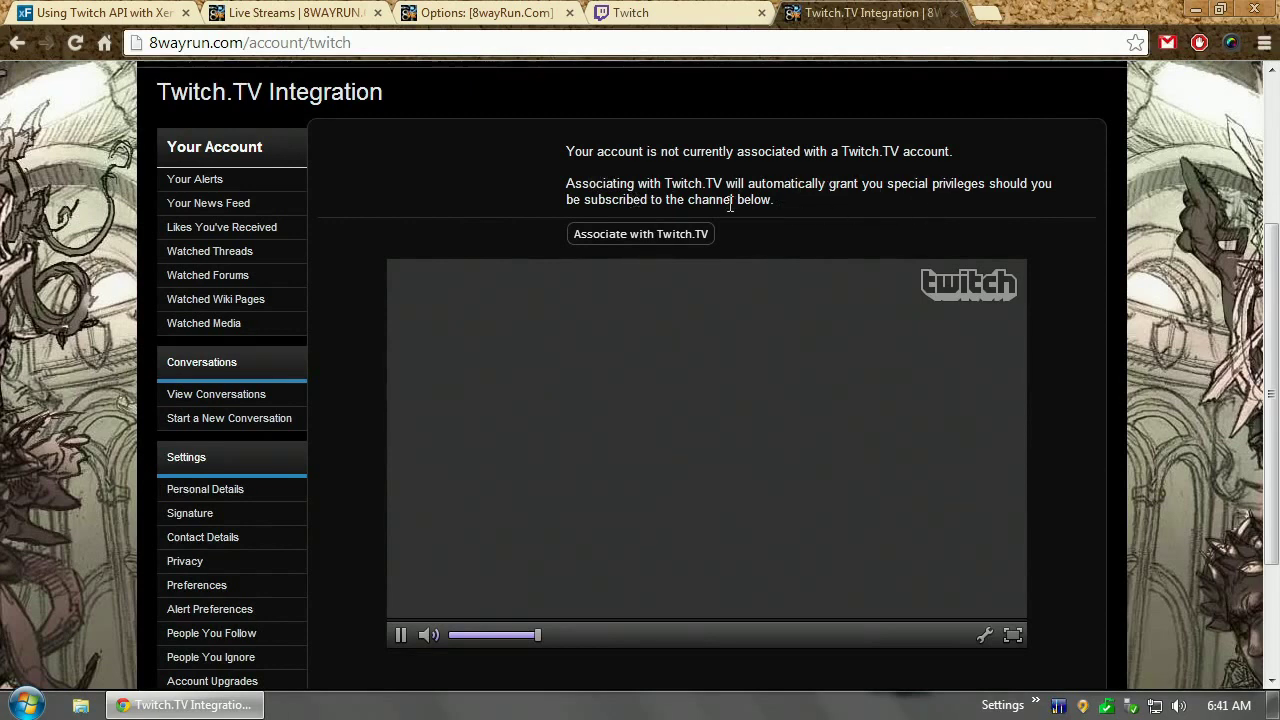
click(681, 238)
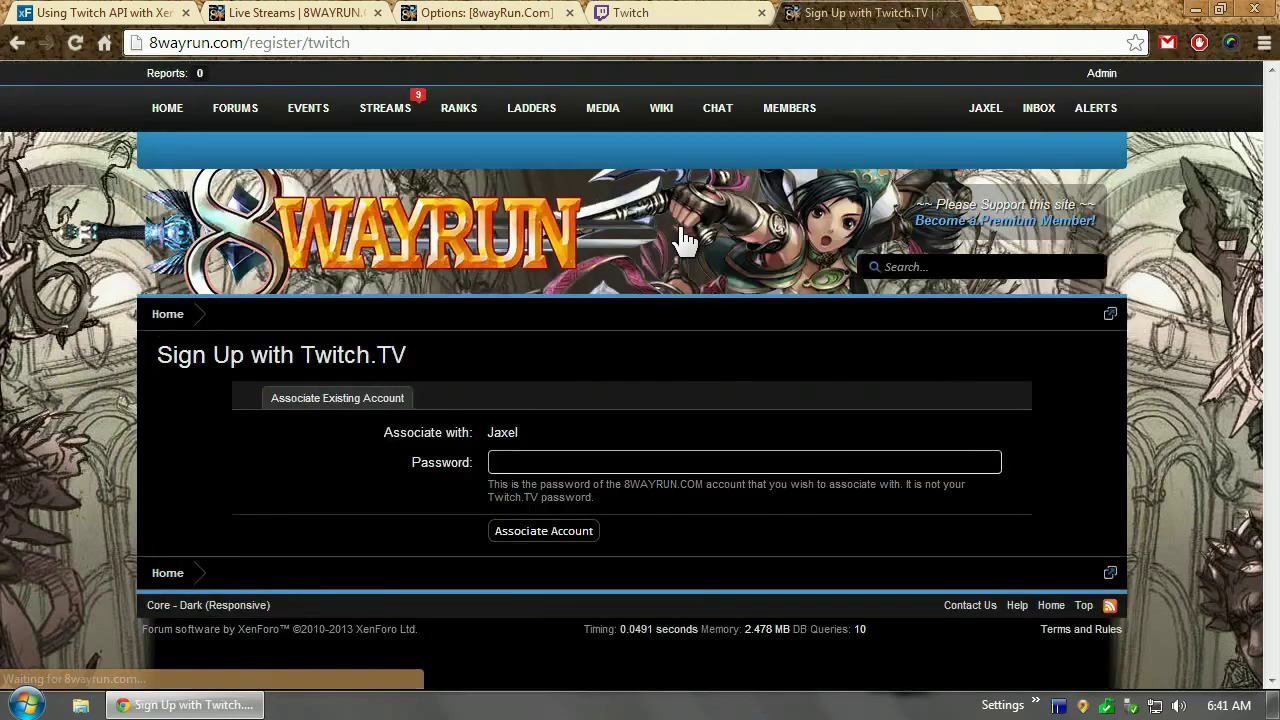
Enter the forum account password and submit it to associate the account
click(560, 461)
text(••••••••••)
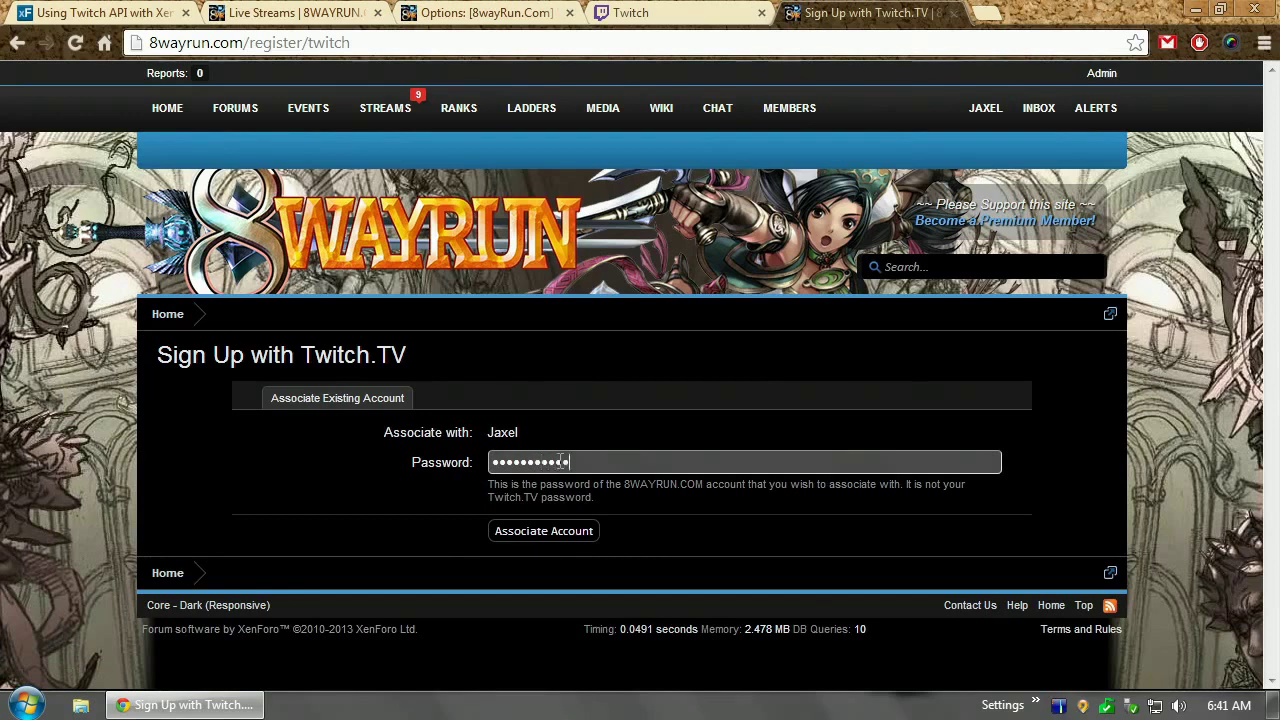
click(535, 546)
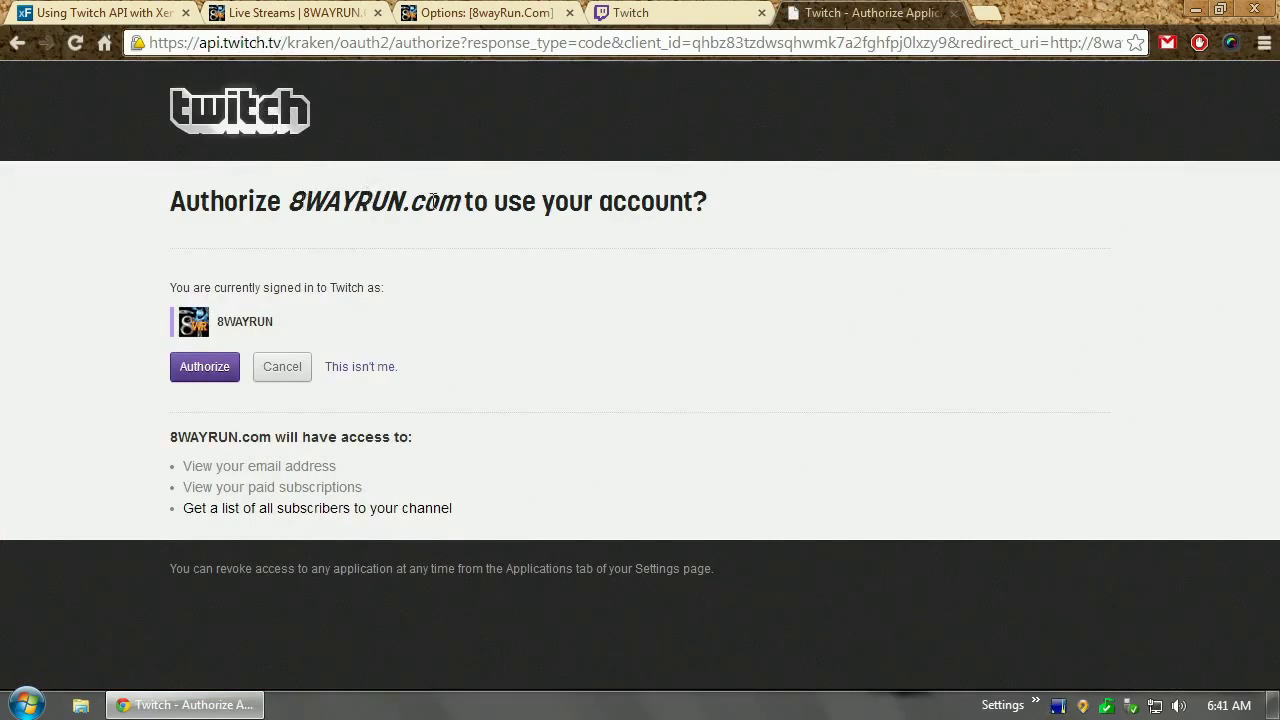
Review the subscriber-list permission and authorize 8WAYRUN.com to use the Twitch account
key(ctrl+shift+Tab)
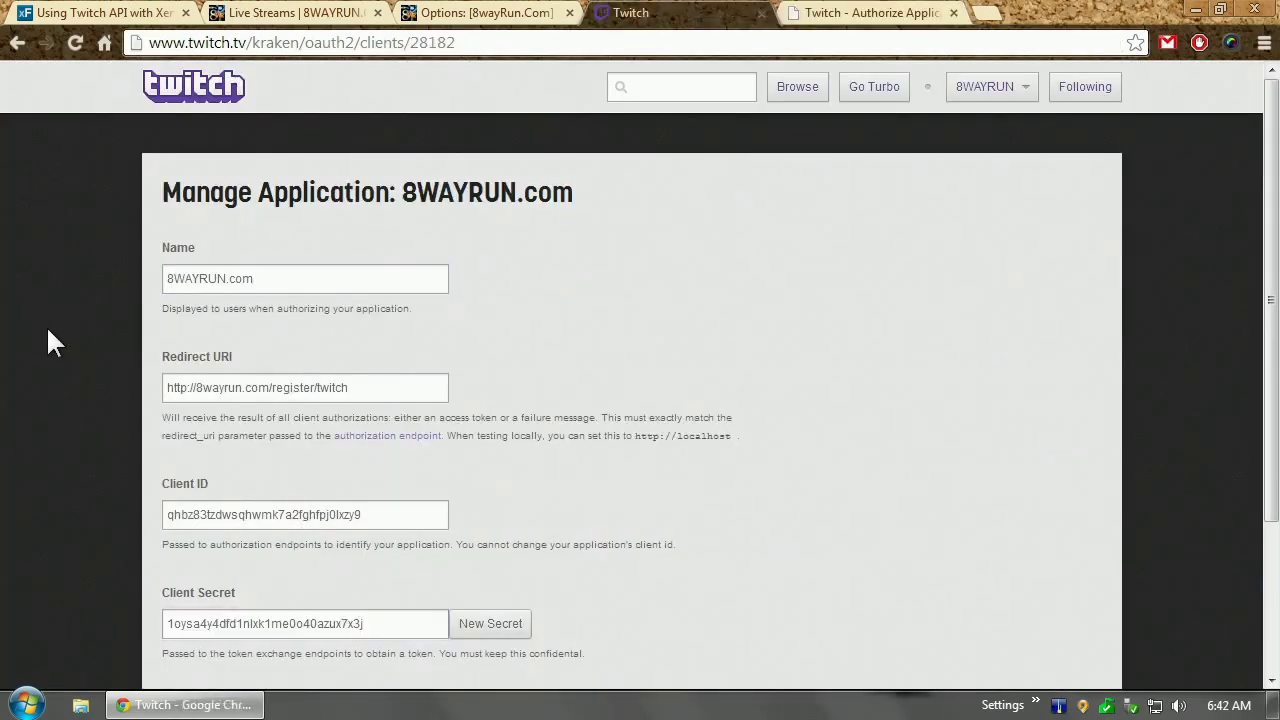
key(ctrl+Tab)
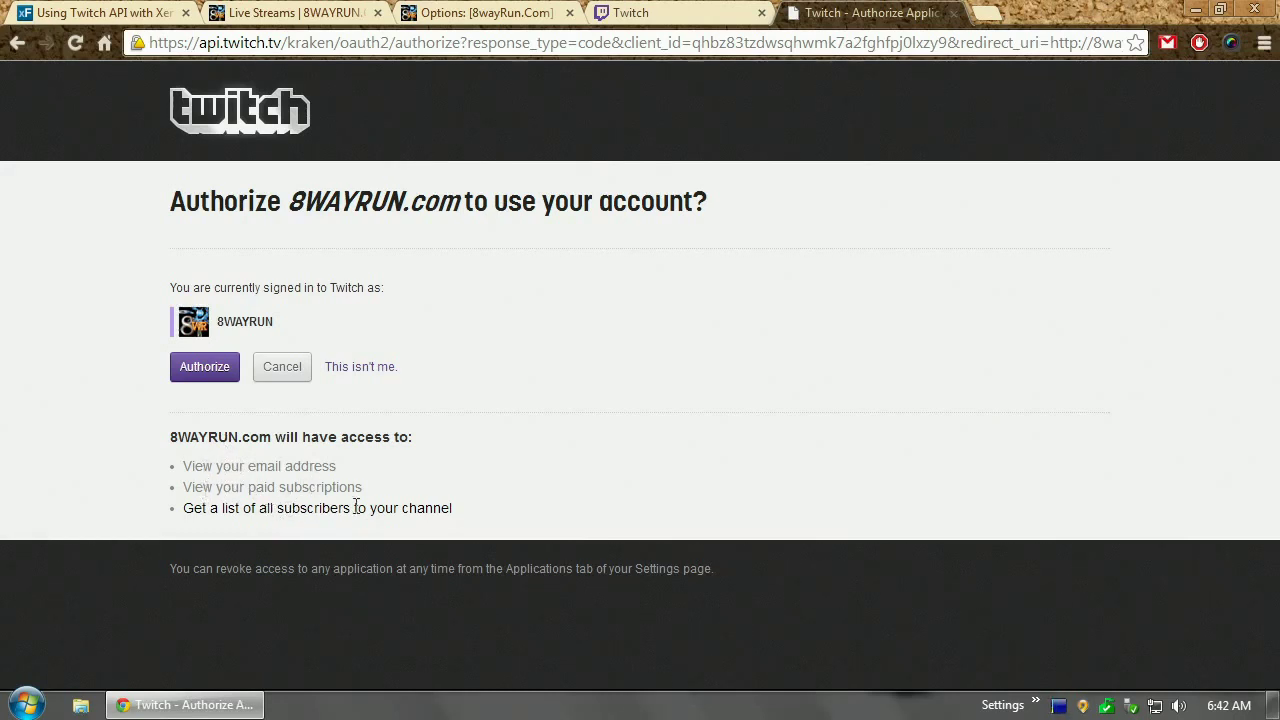
drag(478, 507, 452, 509)
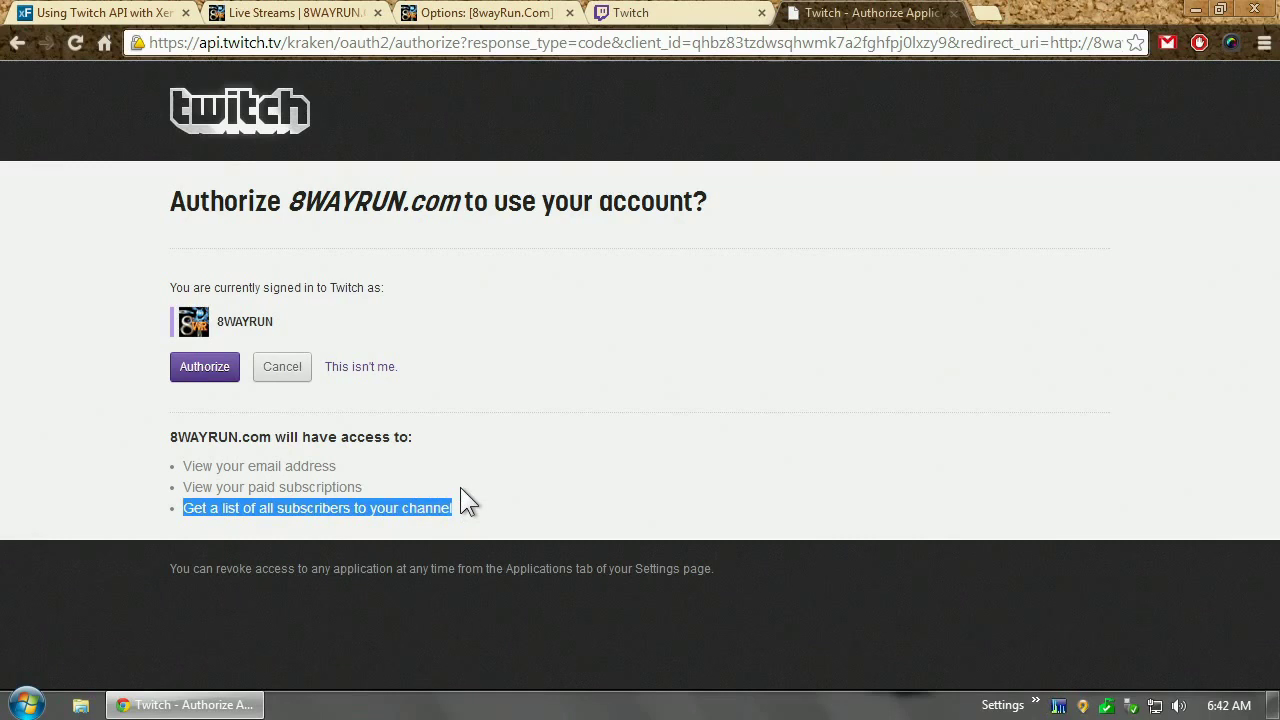
drag(463, 511, 120, 506)
click(176, 504)
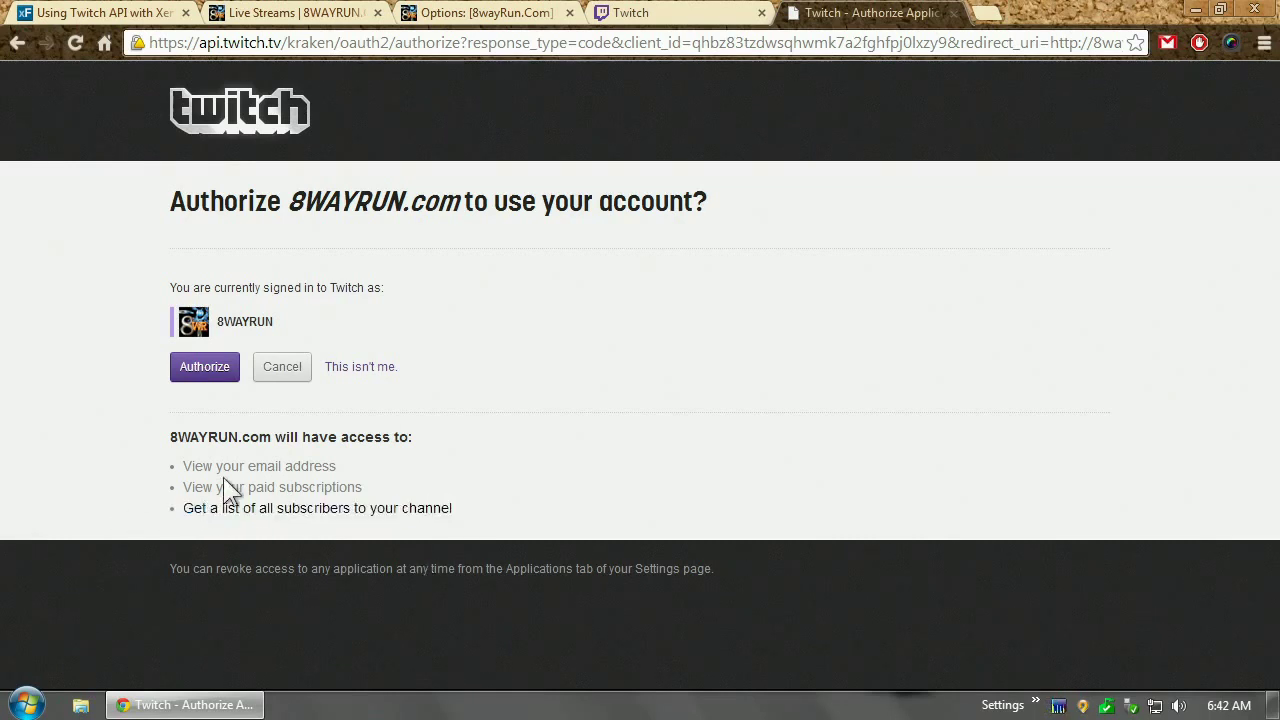
click(205, 368)
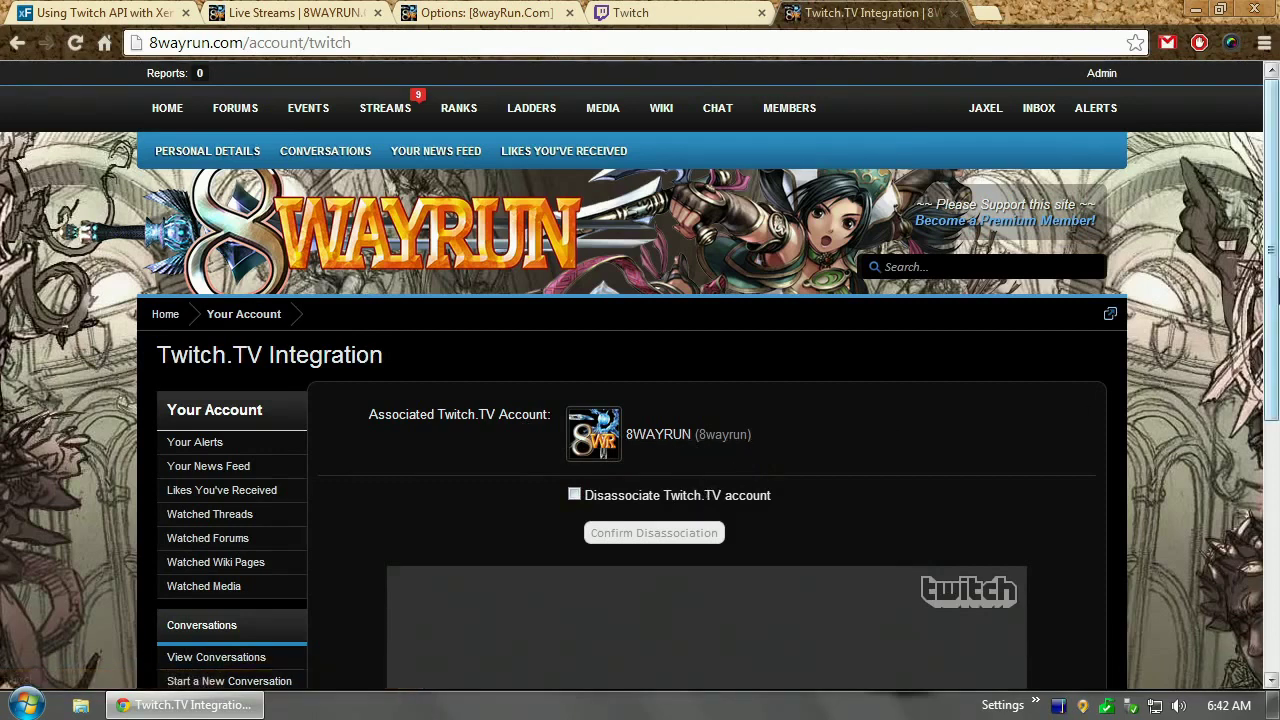
Keep the Twitch.TV account associated, leaving Disassociate unticked, then return to the Subscribers options
scroll(602, 150, down, 3)
click(636, 197)
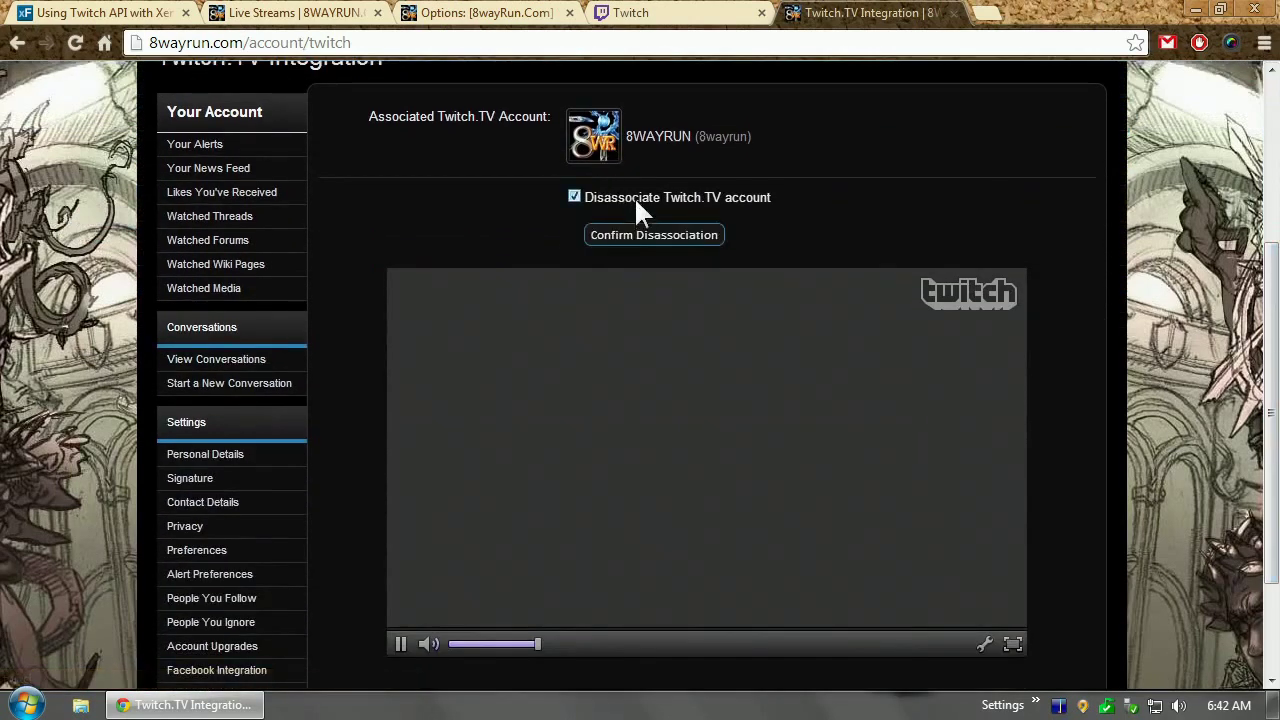
click(643, 198)
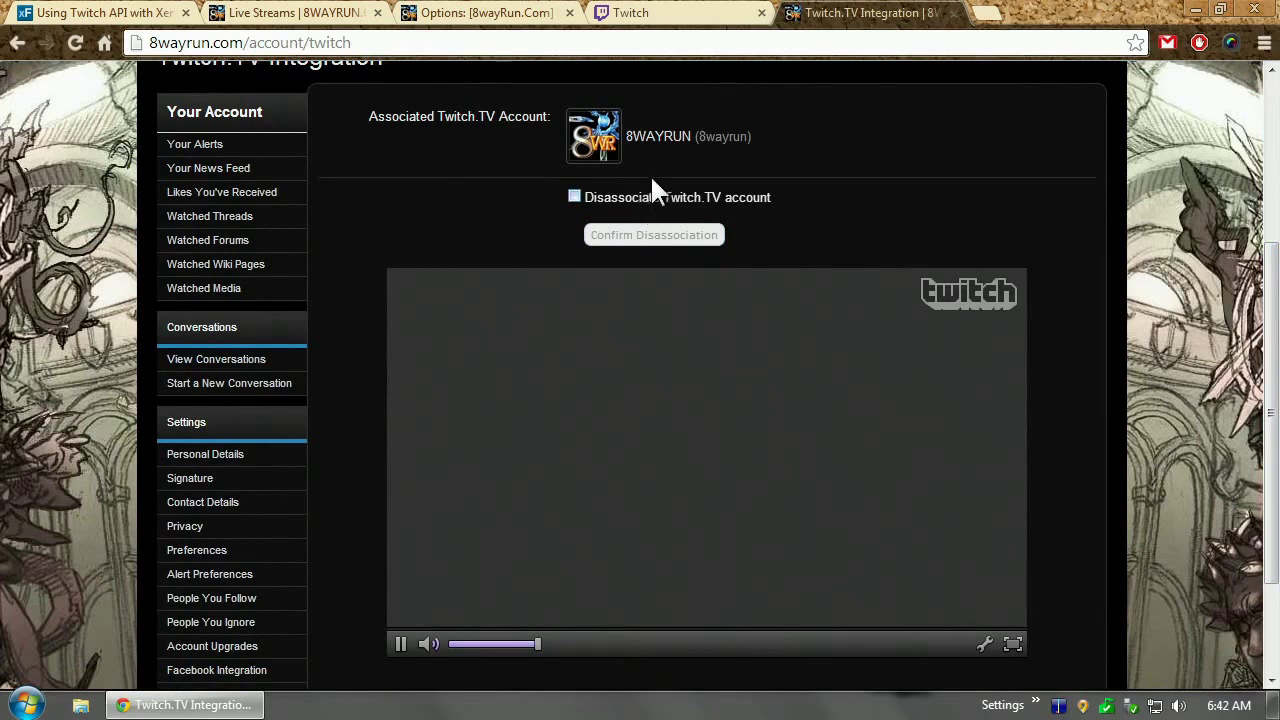
scroll(650, 189, up, 3)
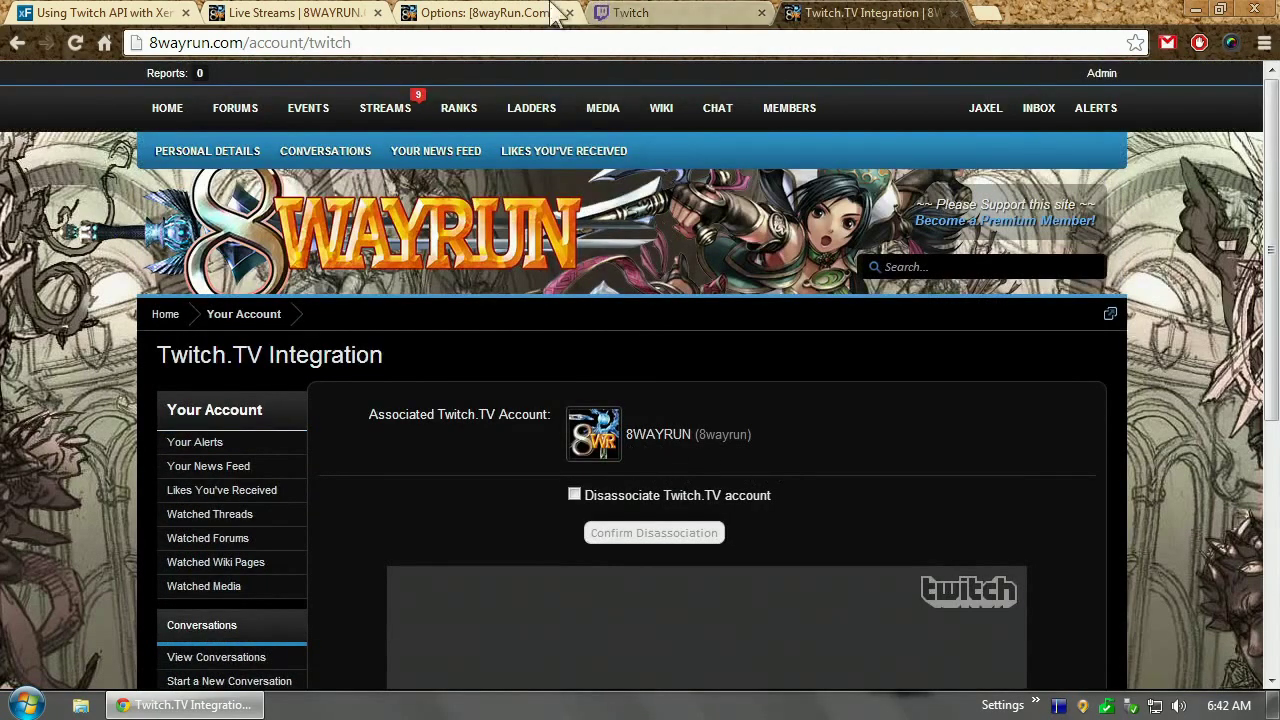
click(510, 13)
Set the Twitch Channel option to 8wayrun and save
click(603, 394)
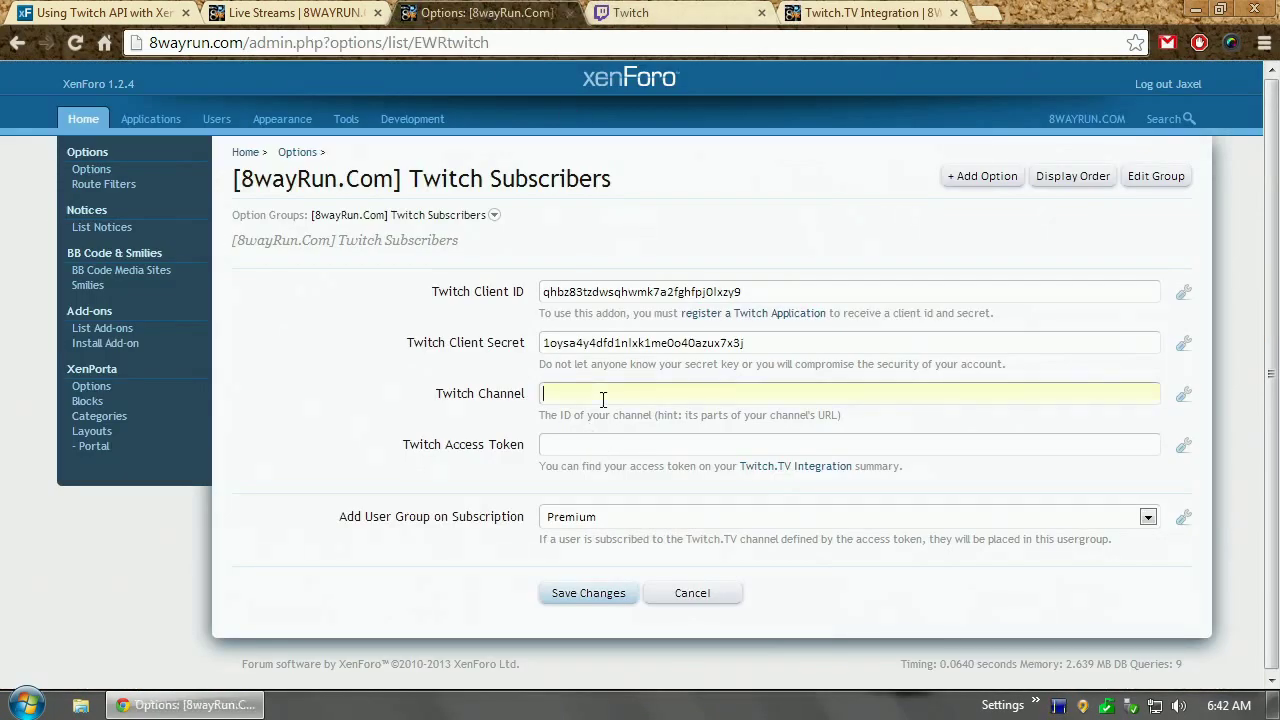
text(8wayrun)
click(495, 400)
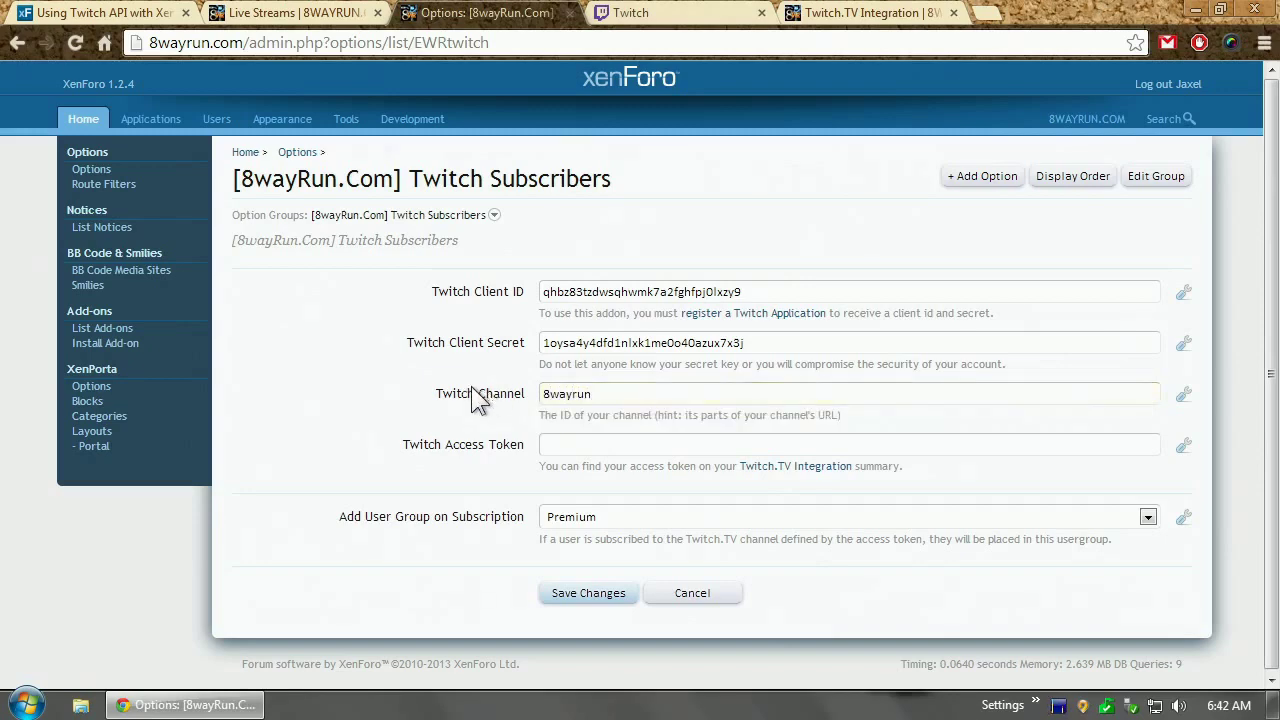
click(590, 594)
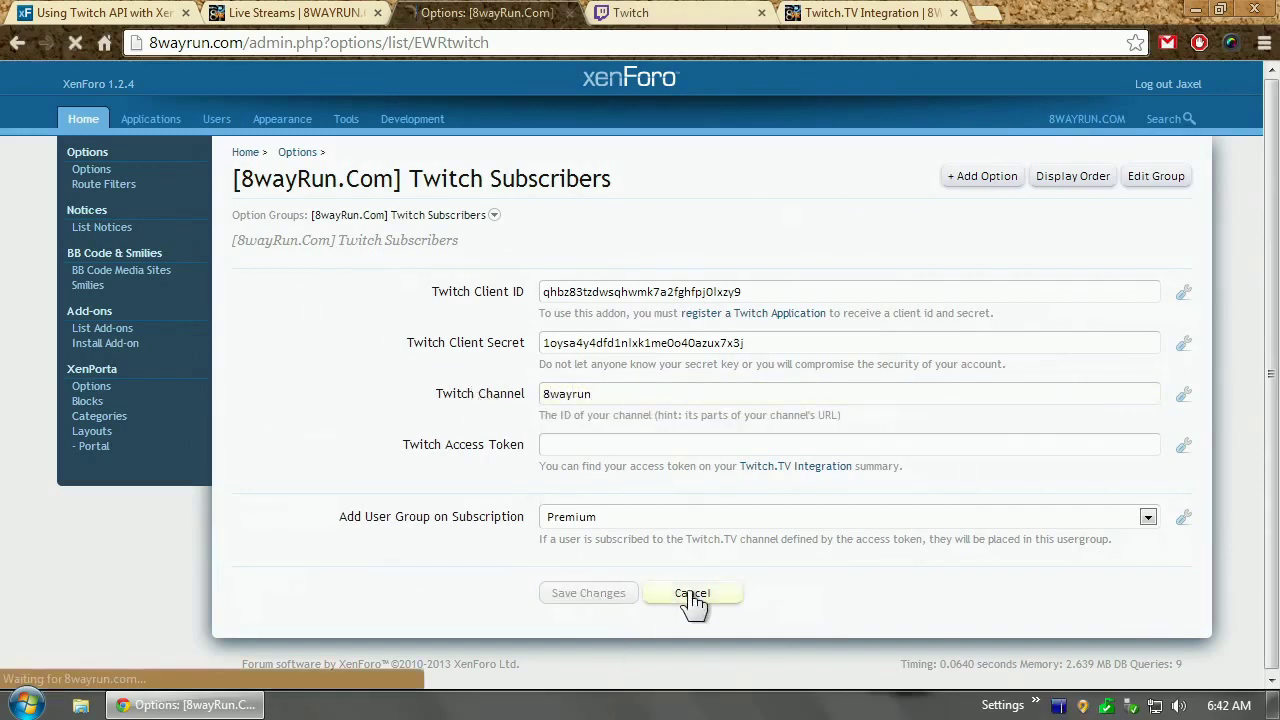
Copy the access token from the Twitch.TV Integration page into the Twitch Access Token option and save
click(870, 13)
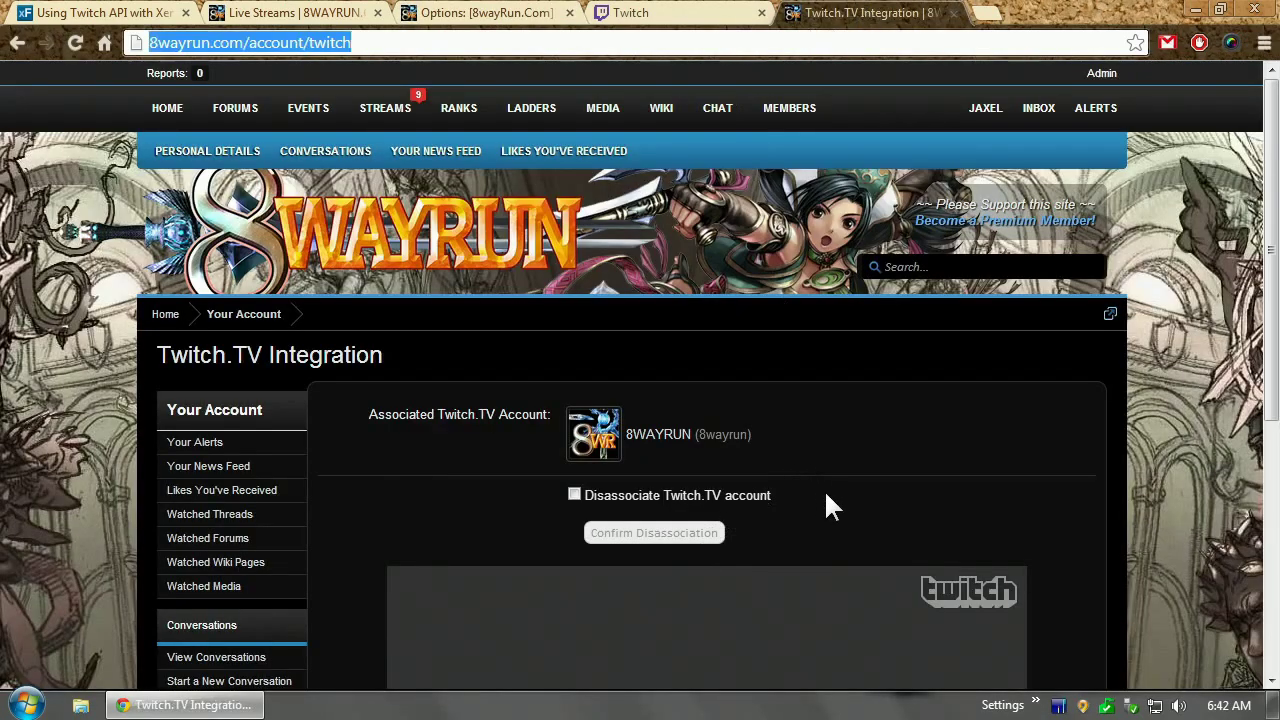
mouse_move(729, 440)
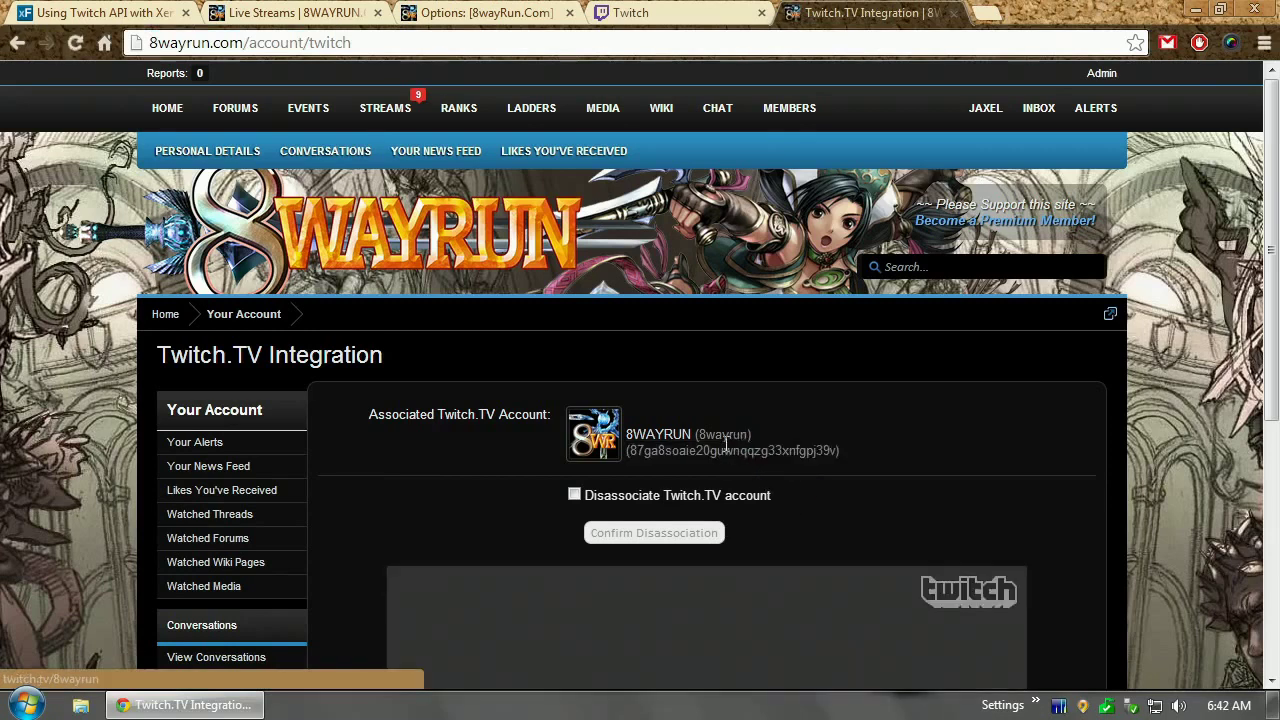
double_click(715, 451)
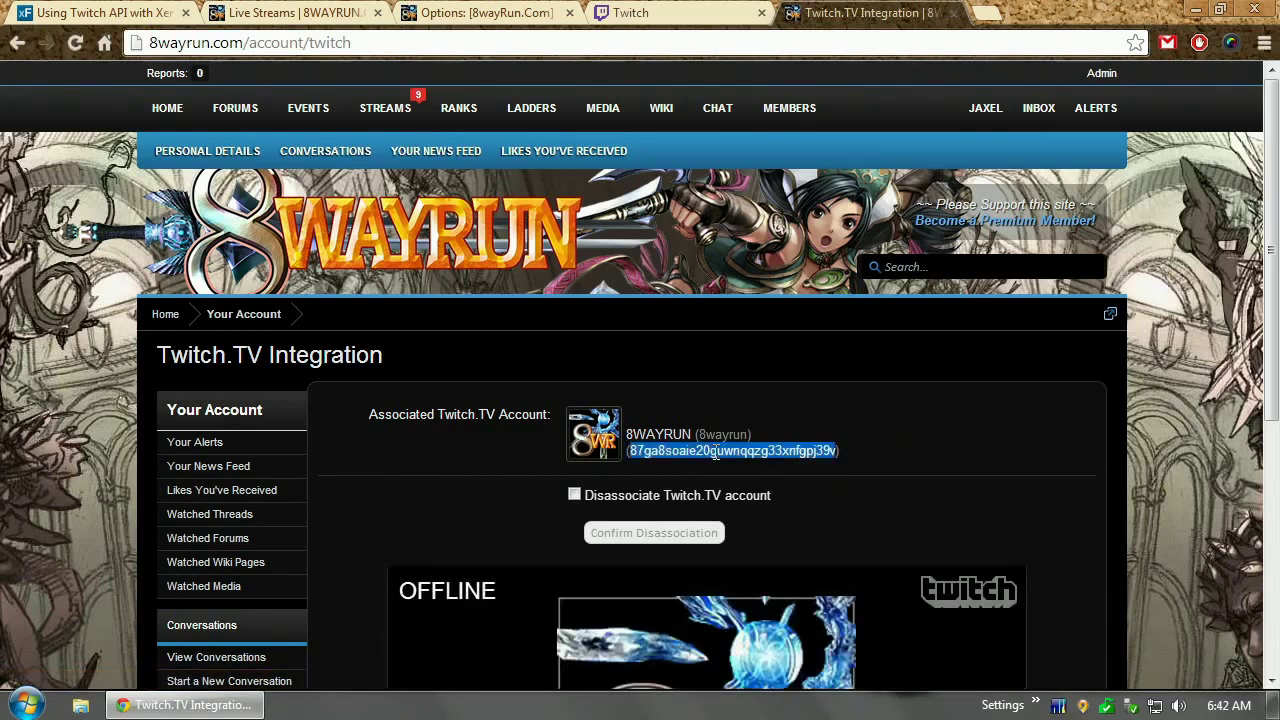
key(ctrl+c)
click(487, 13)
click(583, 446)
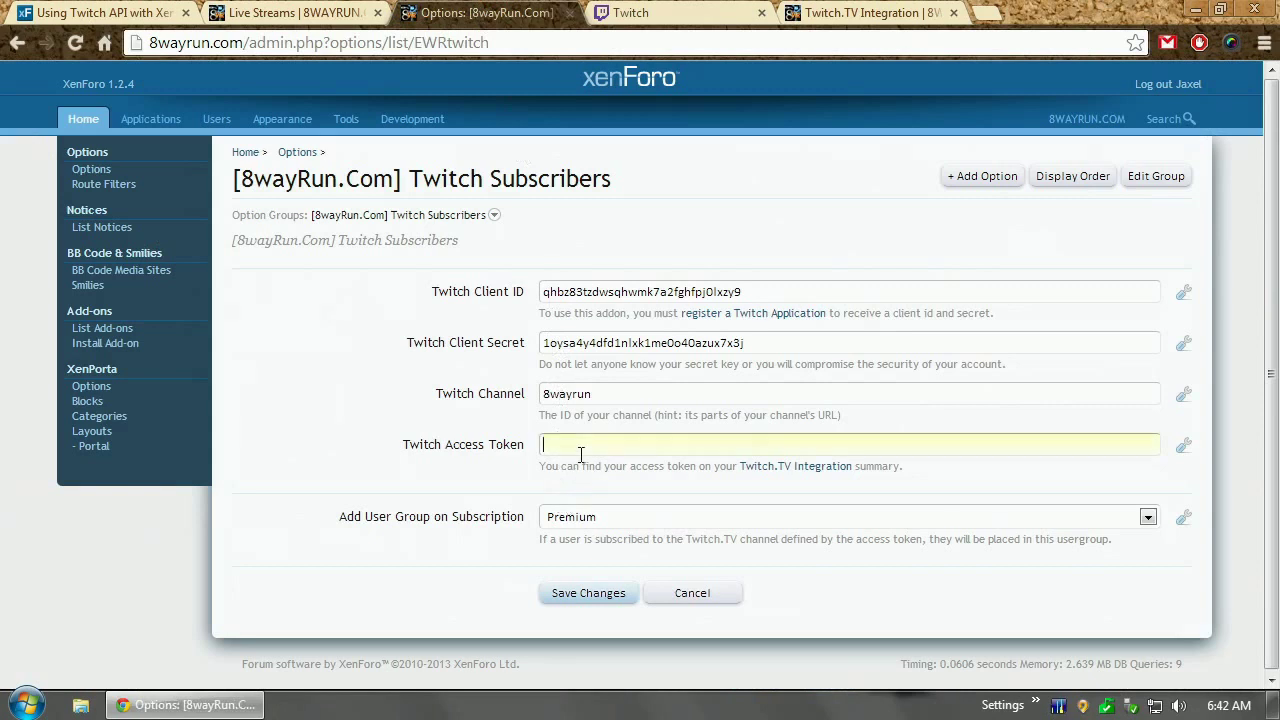
key(ctrl+v)
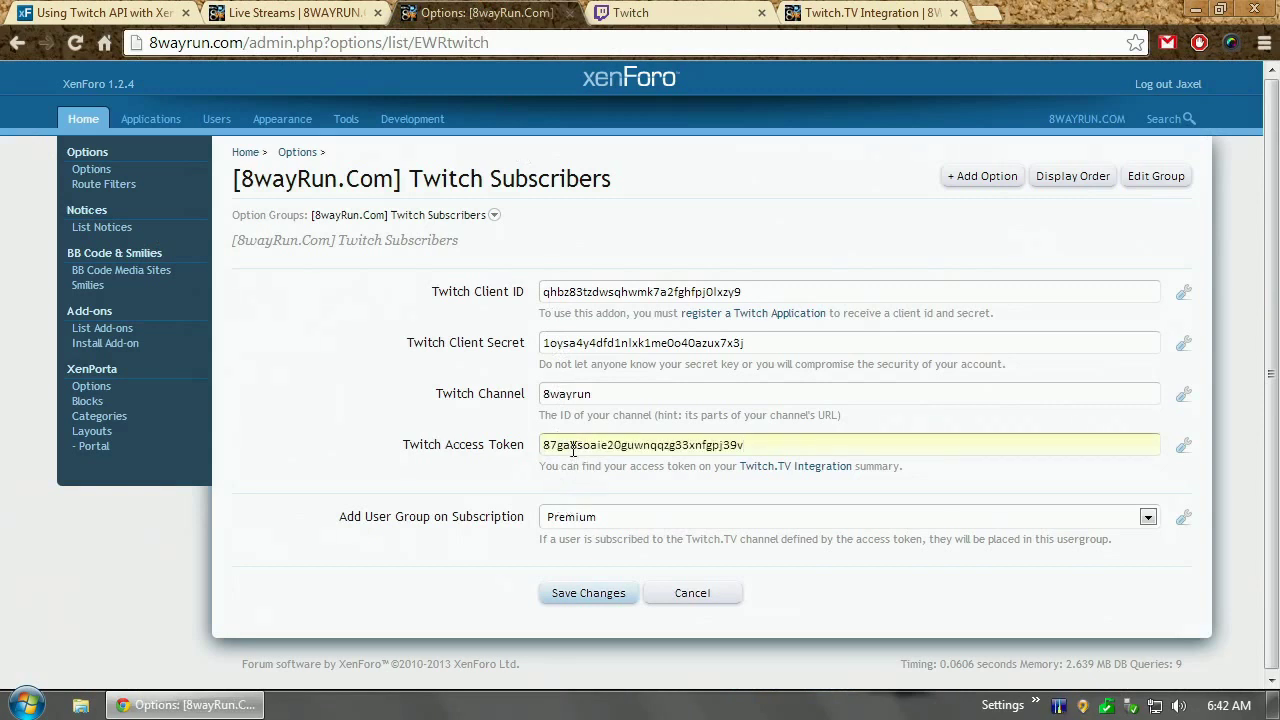
click(598, 598)
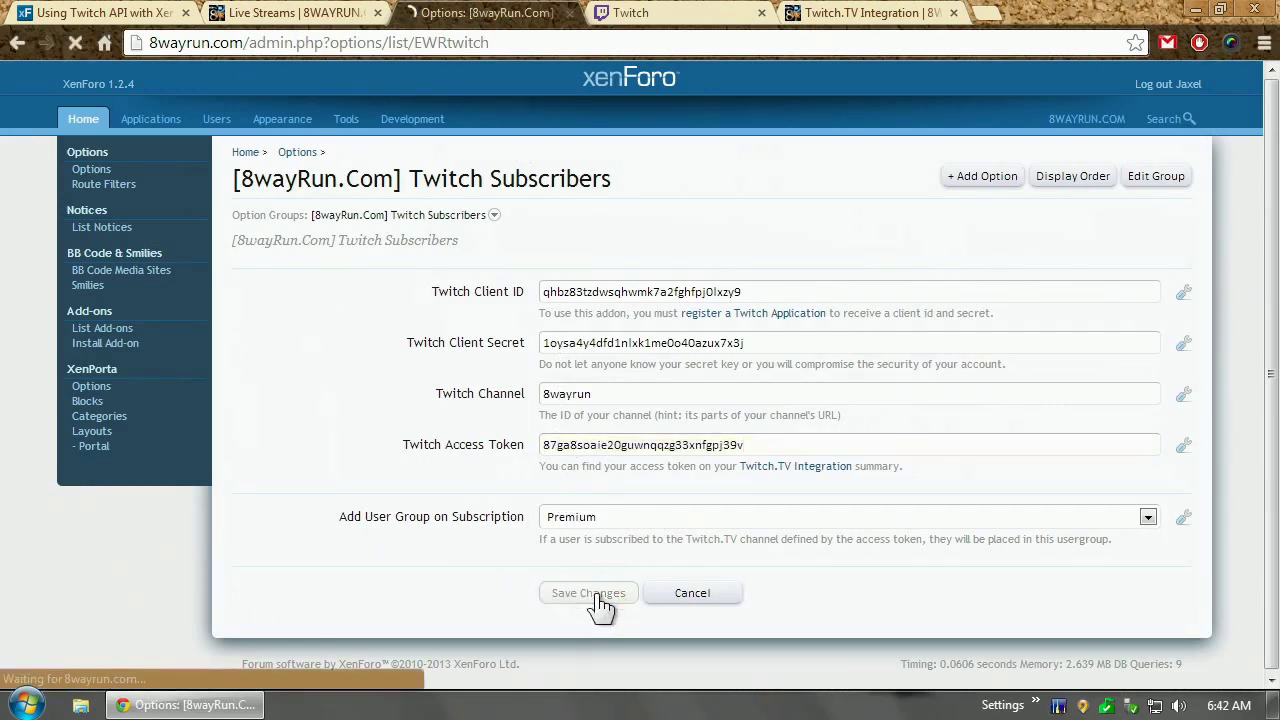
click(860, 12)
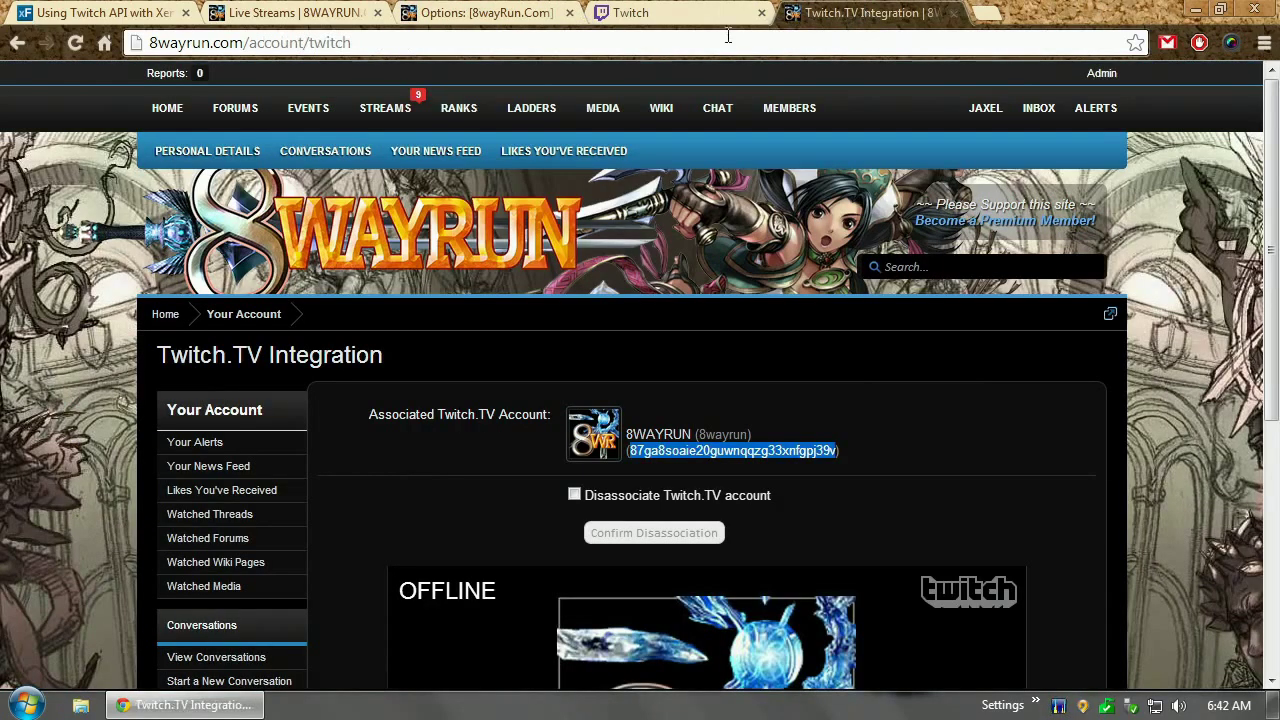
Reload the Twitch.TV Integration page and remove the existing Twitch account link
key(F5)
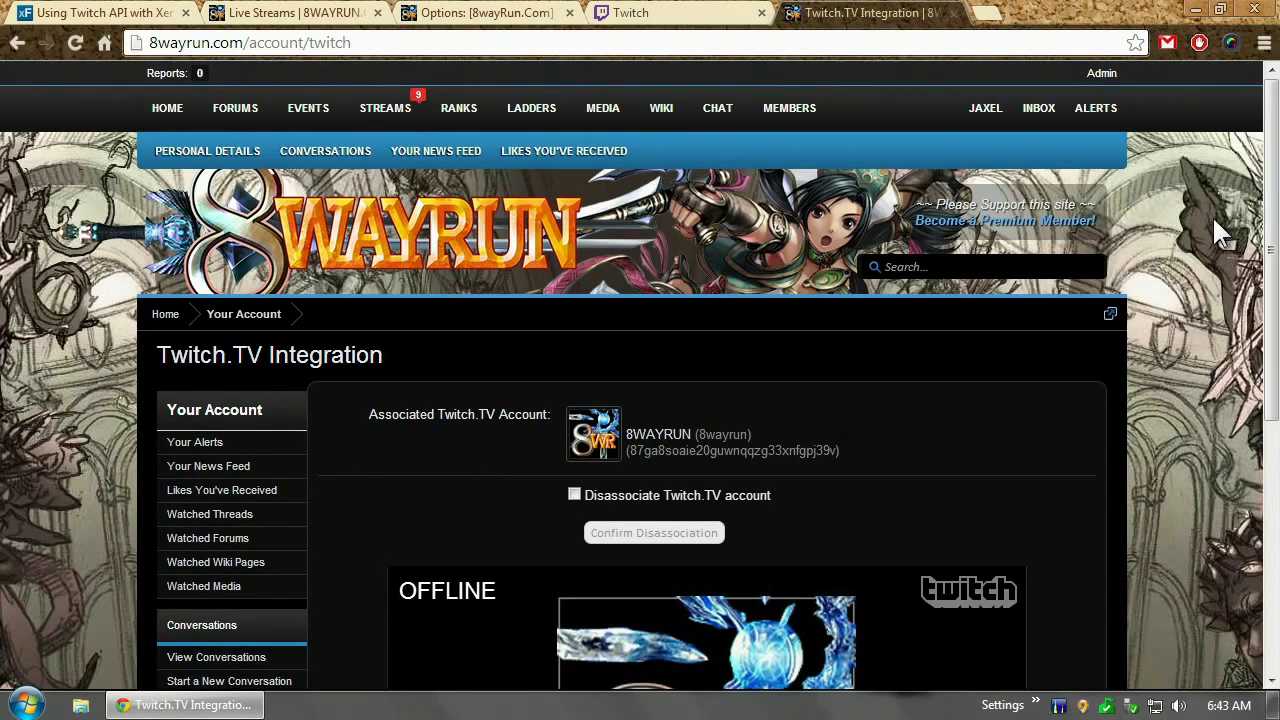
click(673, 495)
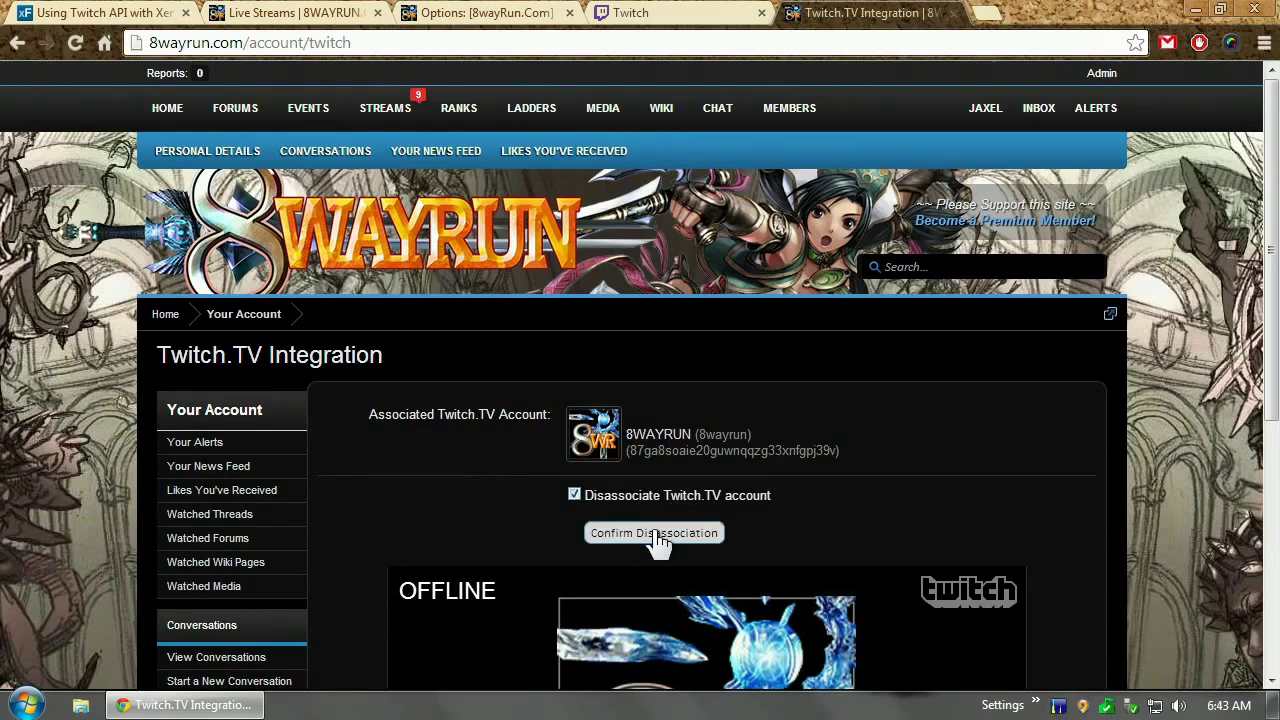
click(656, 536)
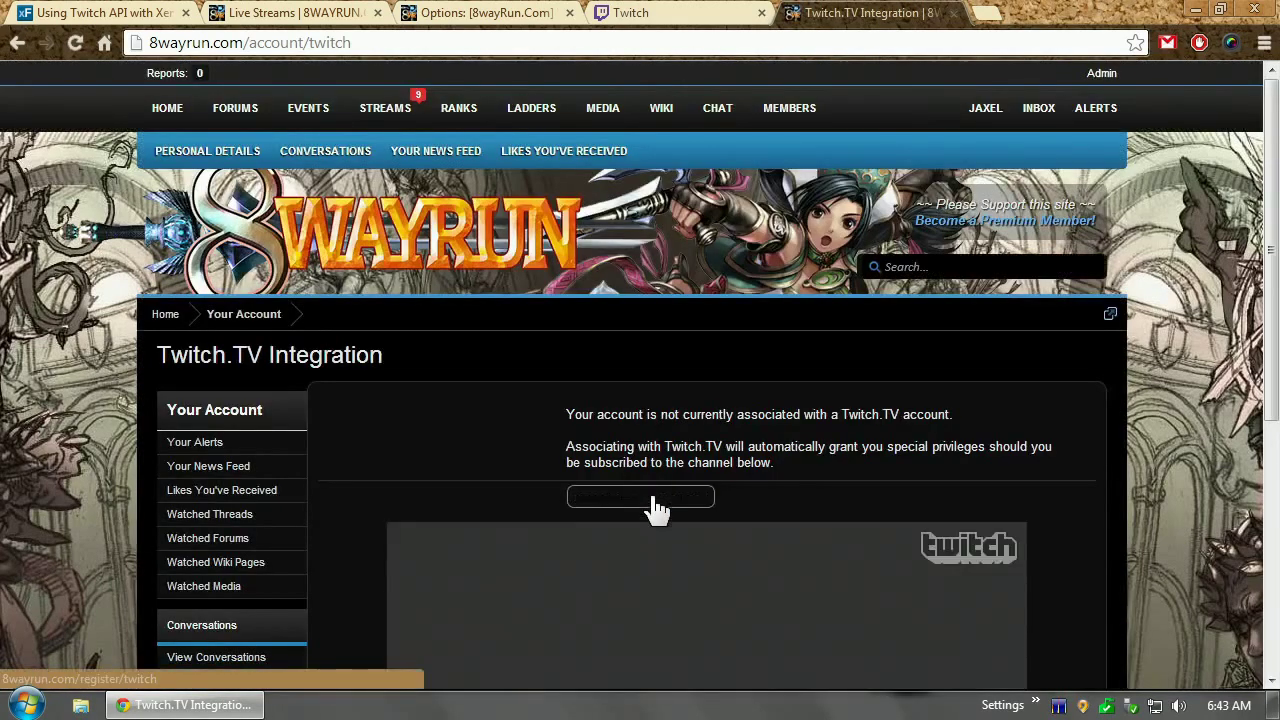
Re-associate the forum account with Twitch.TV using the forum password and copy the new access token
click(655, 500)
text(•)
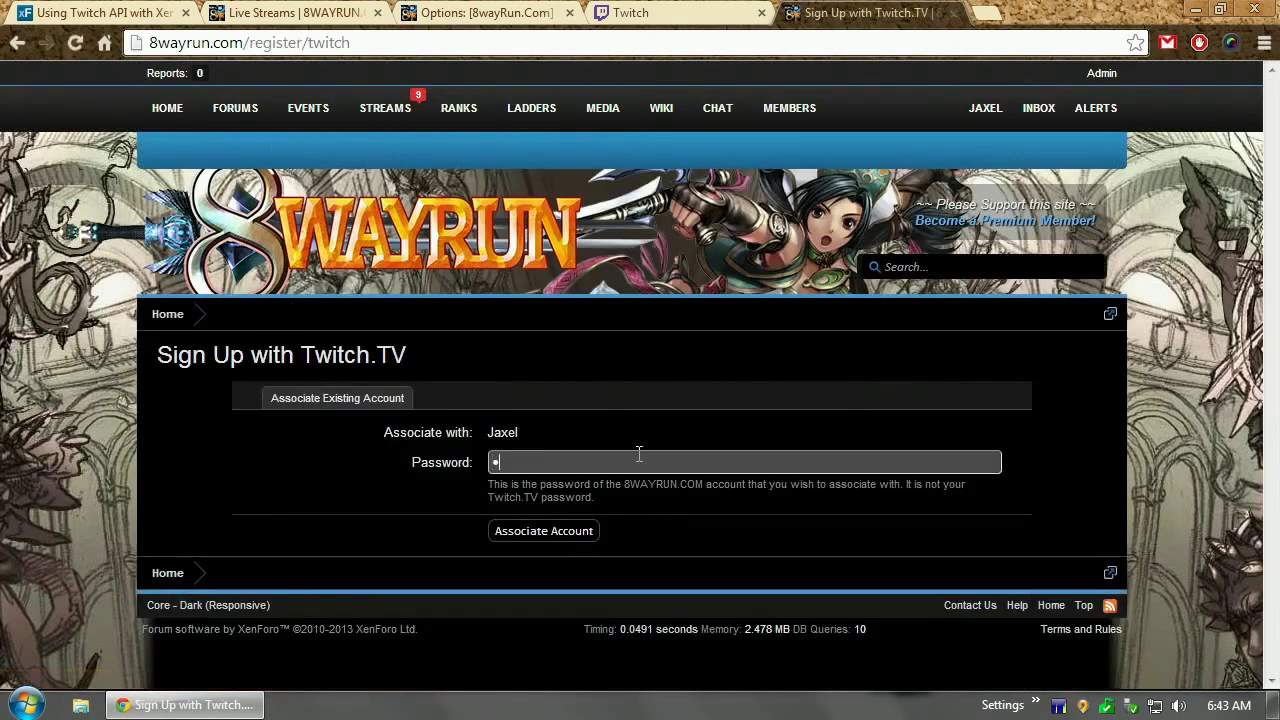
text(••••••••••)
key(Return)
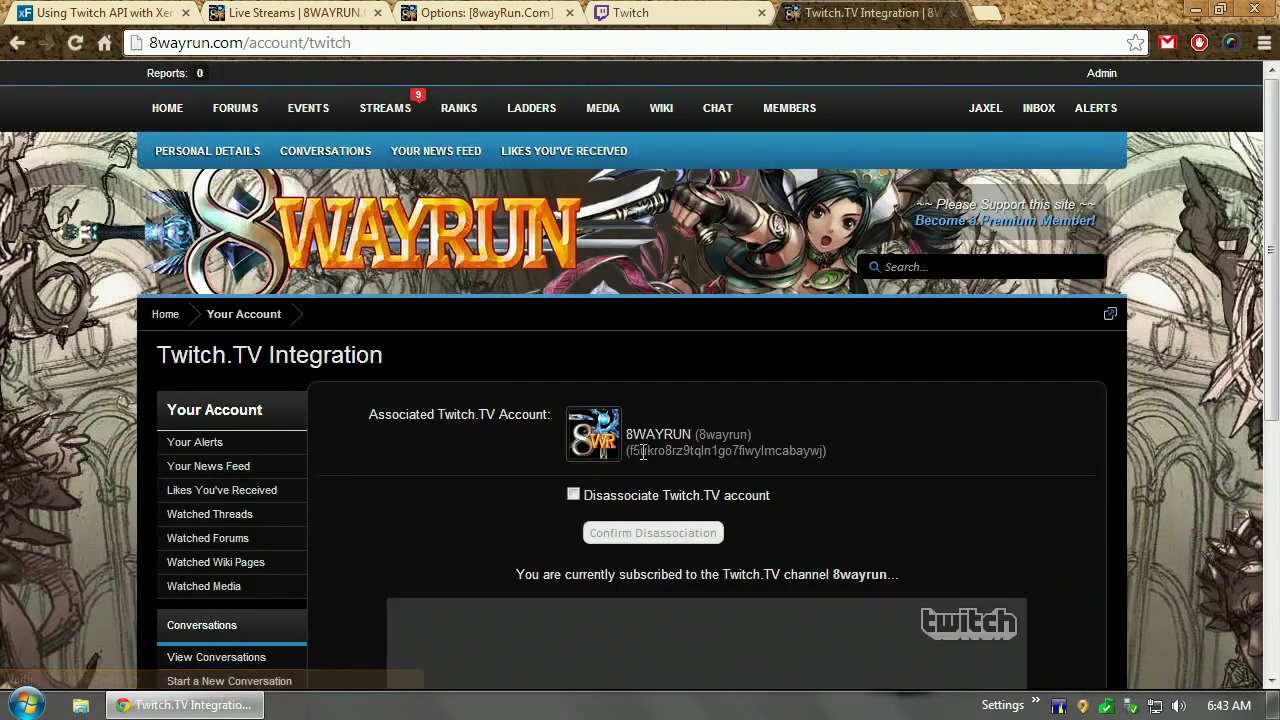
double_click(637, 451)
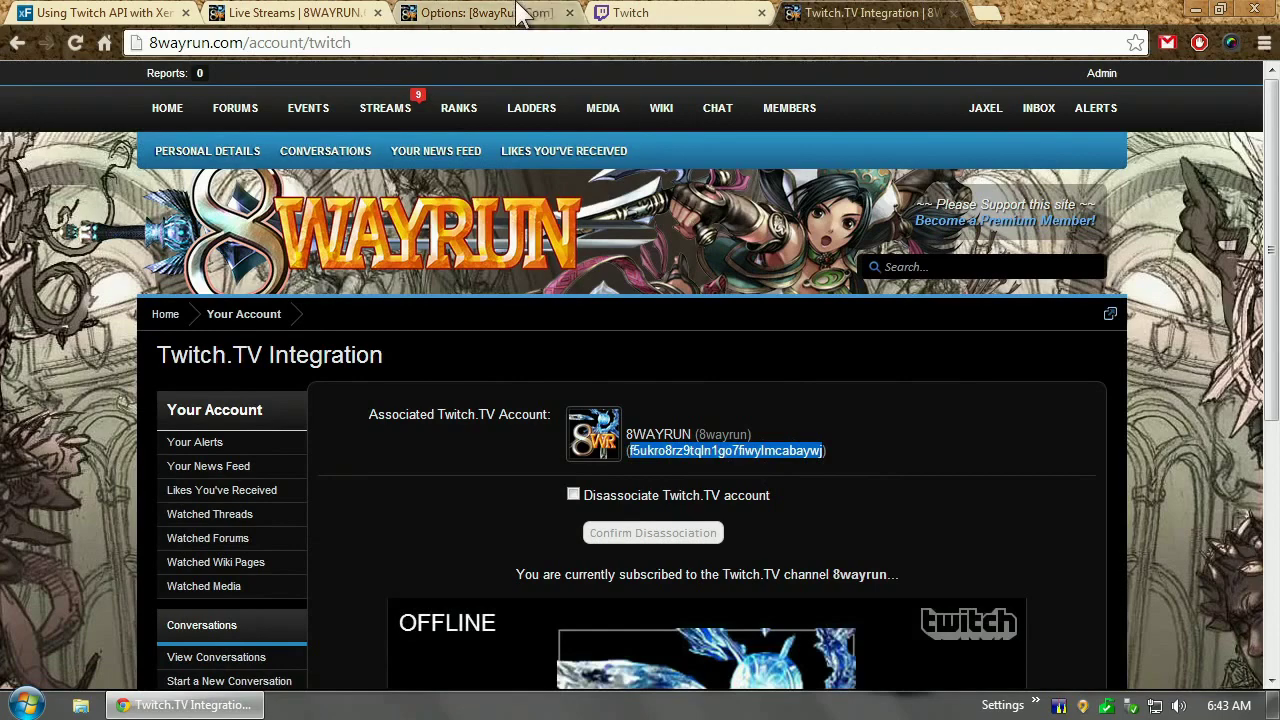
click(475, 12)
Replace the Twitch Access Token option with the new token, save, and return to the Twitch.TV Integration page
double_click(598, 444)
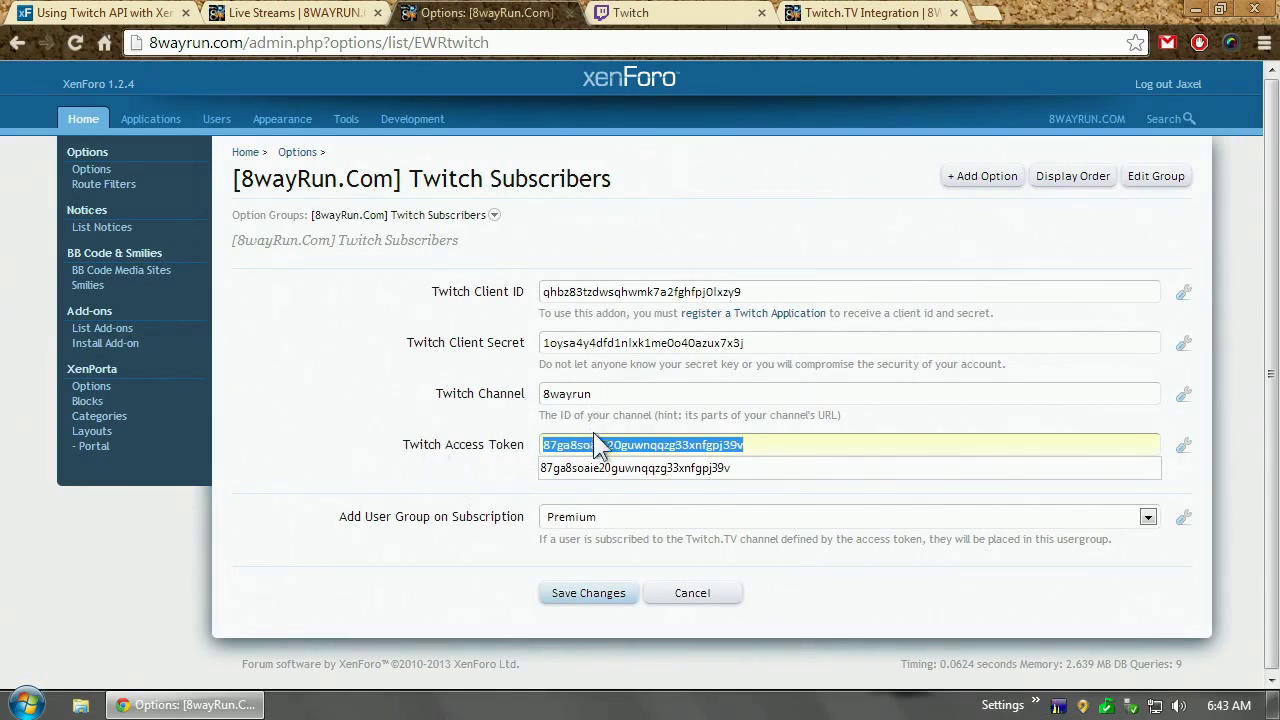
key(ctrl+v)
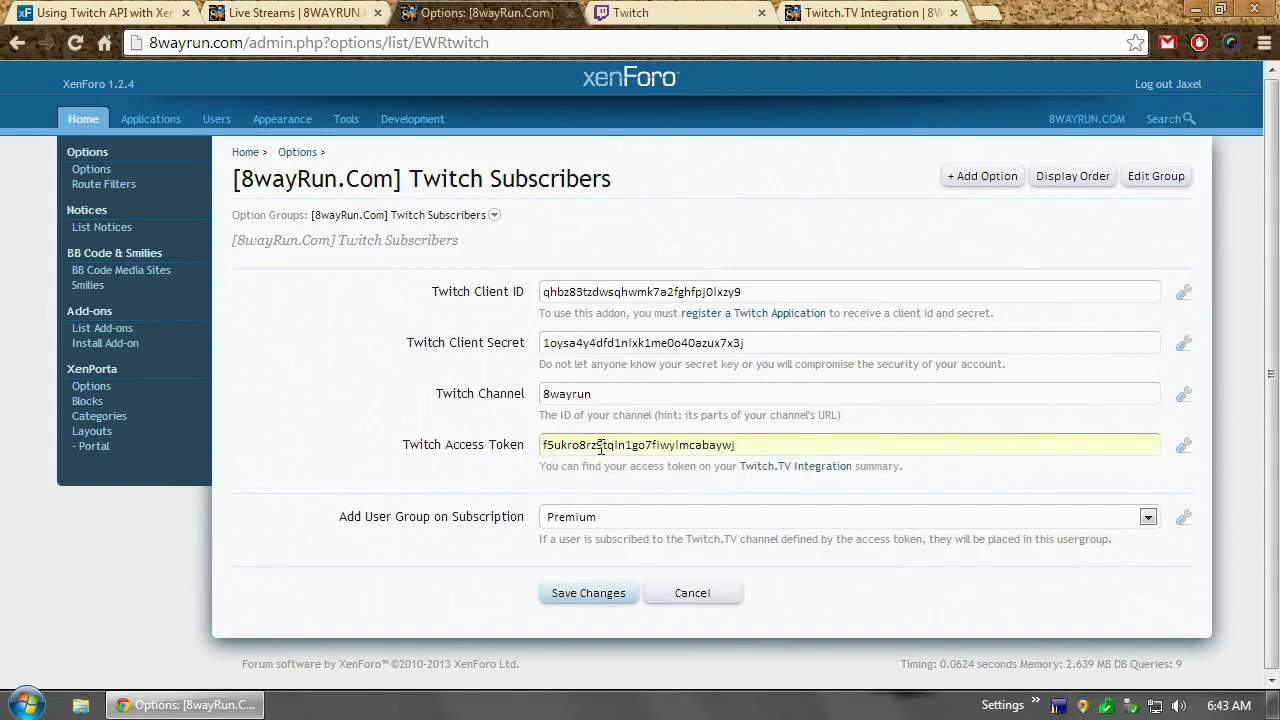
click(588, 594)
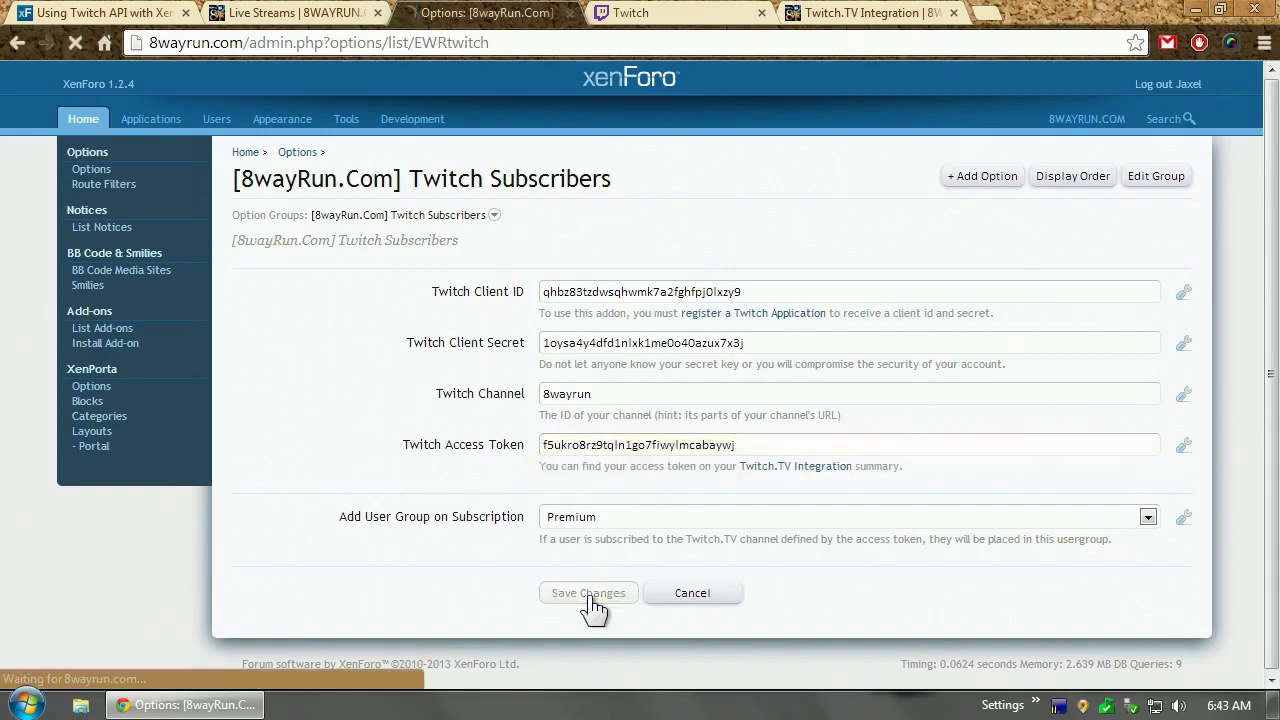
click(845, 13)
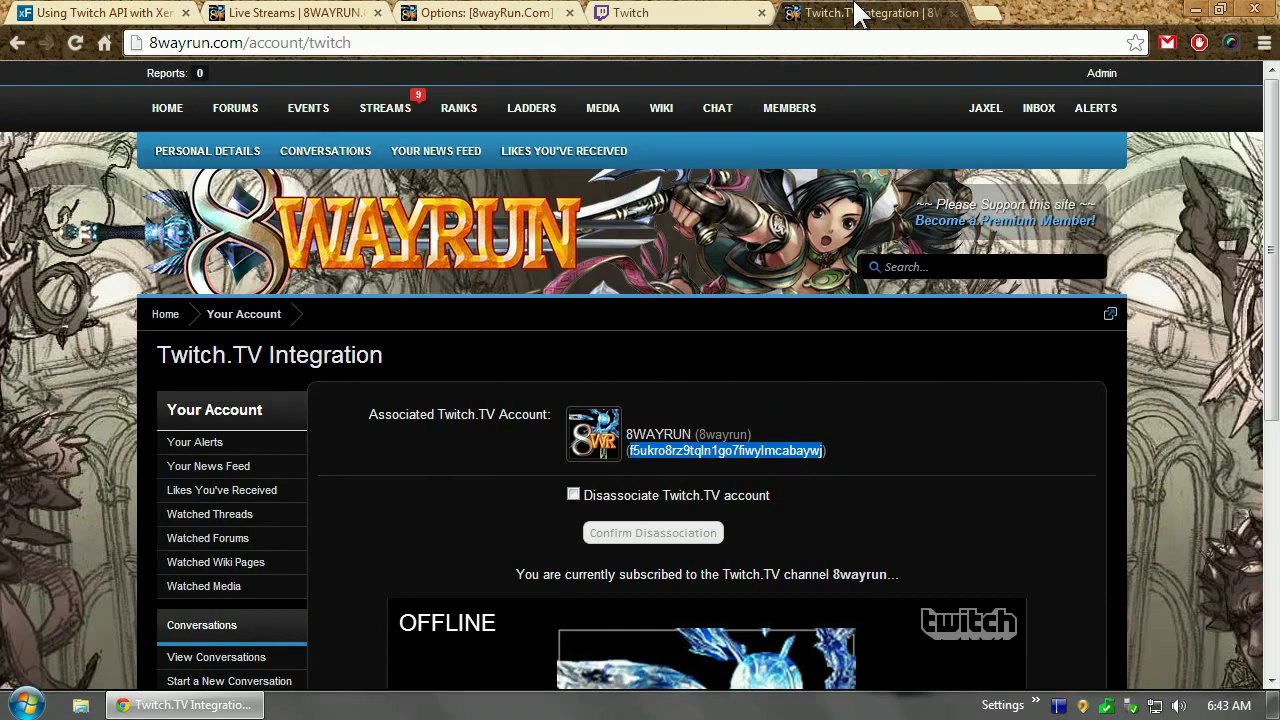
click(1264, 42)
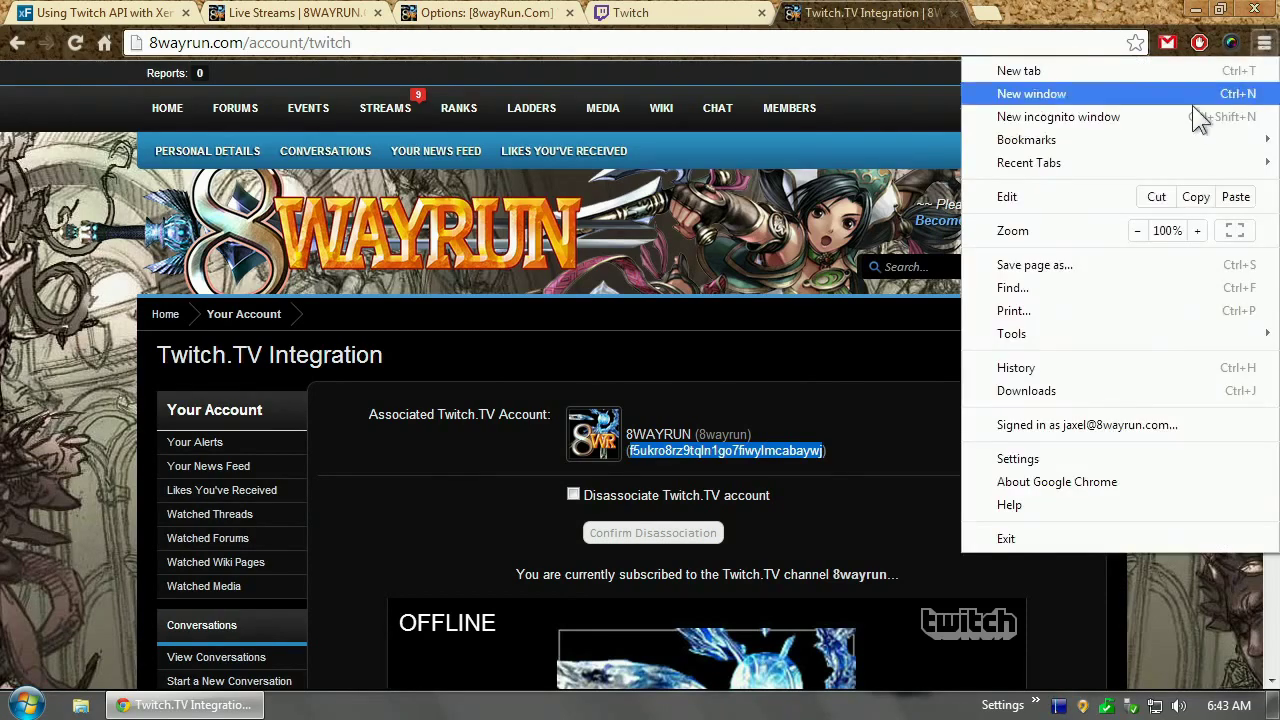
Open a private window and log in to the 8wayrun.com forum as the test account
click(1139, 123)
click(20, 88)
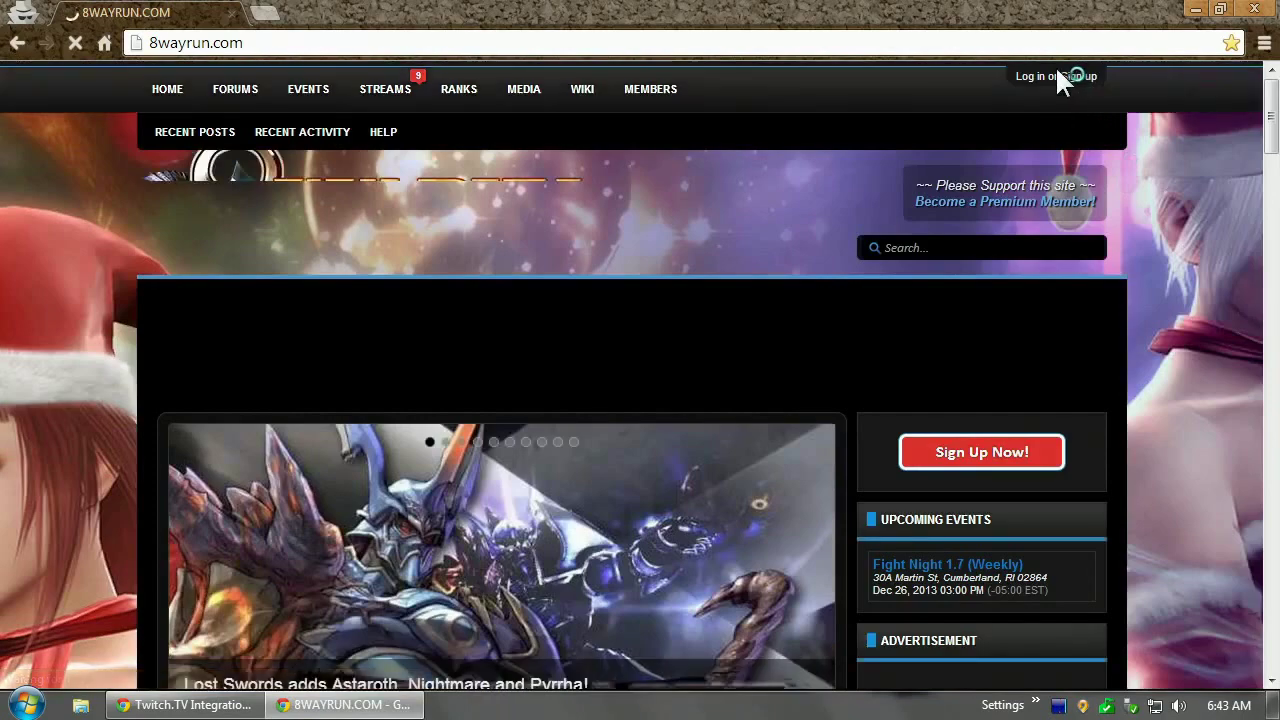
click(1056, 76)
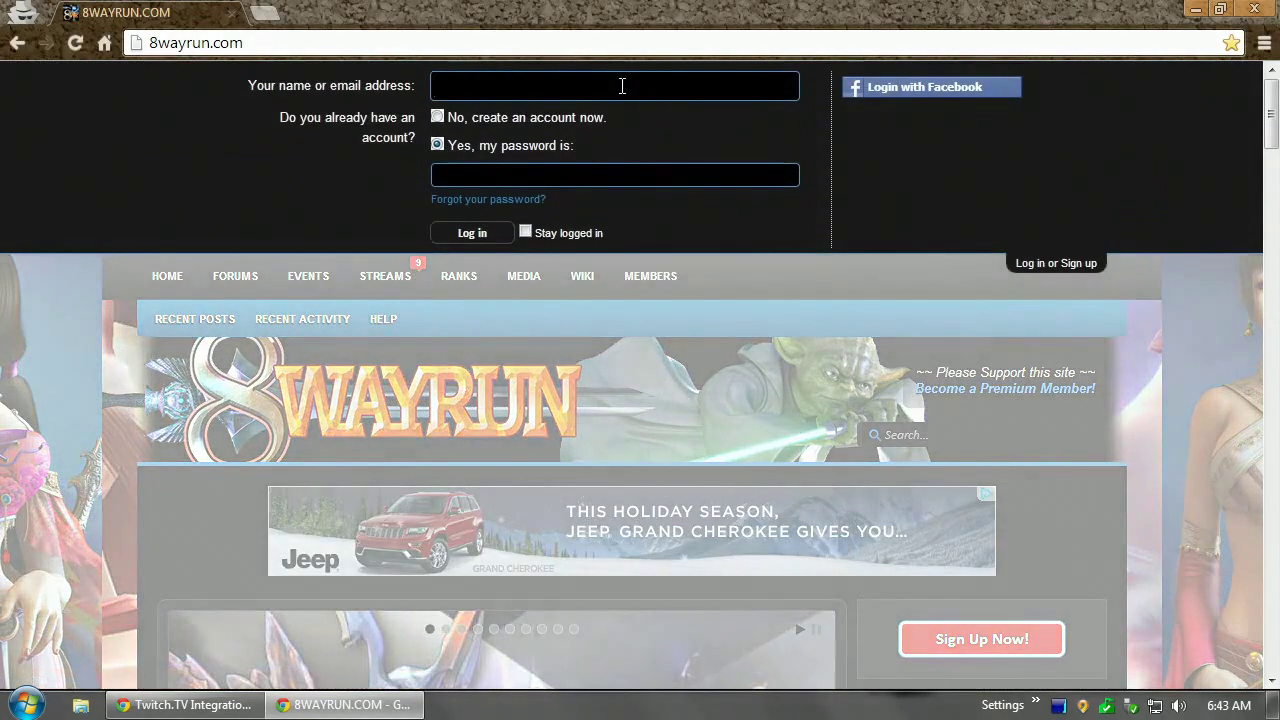
text(testaccount)
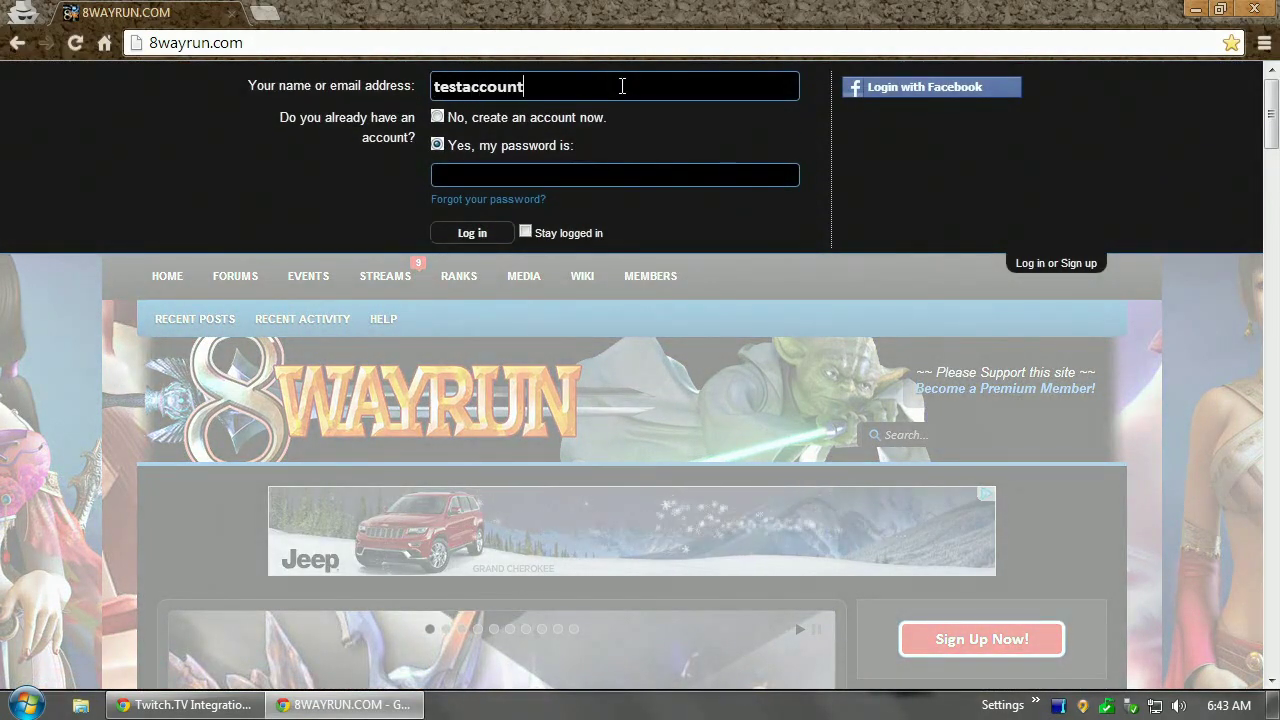
key(Tab)
text(******)
key(Return)
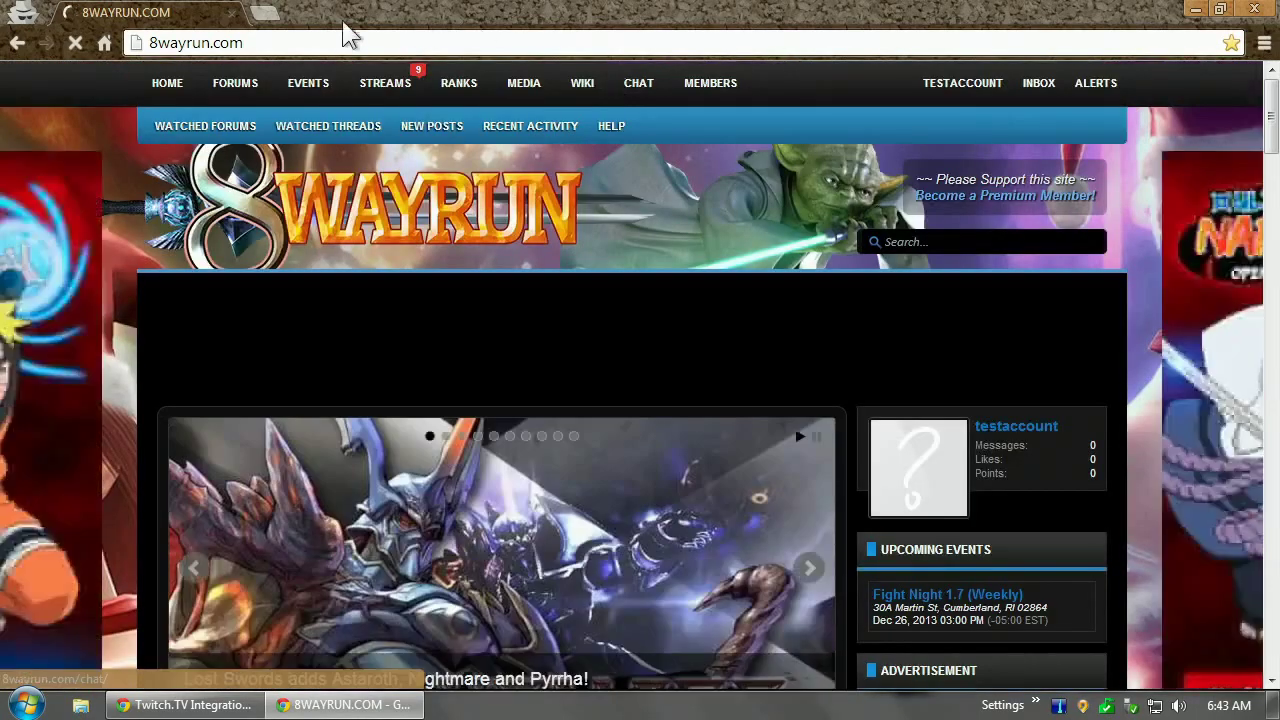
Go to the test member's /account/twitch Twitch.TV Integration page
click(300, 43)
click(313, 45)
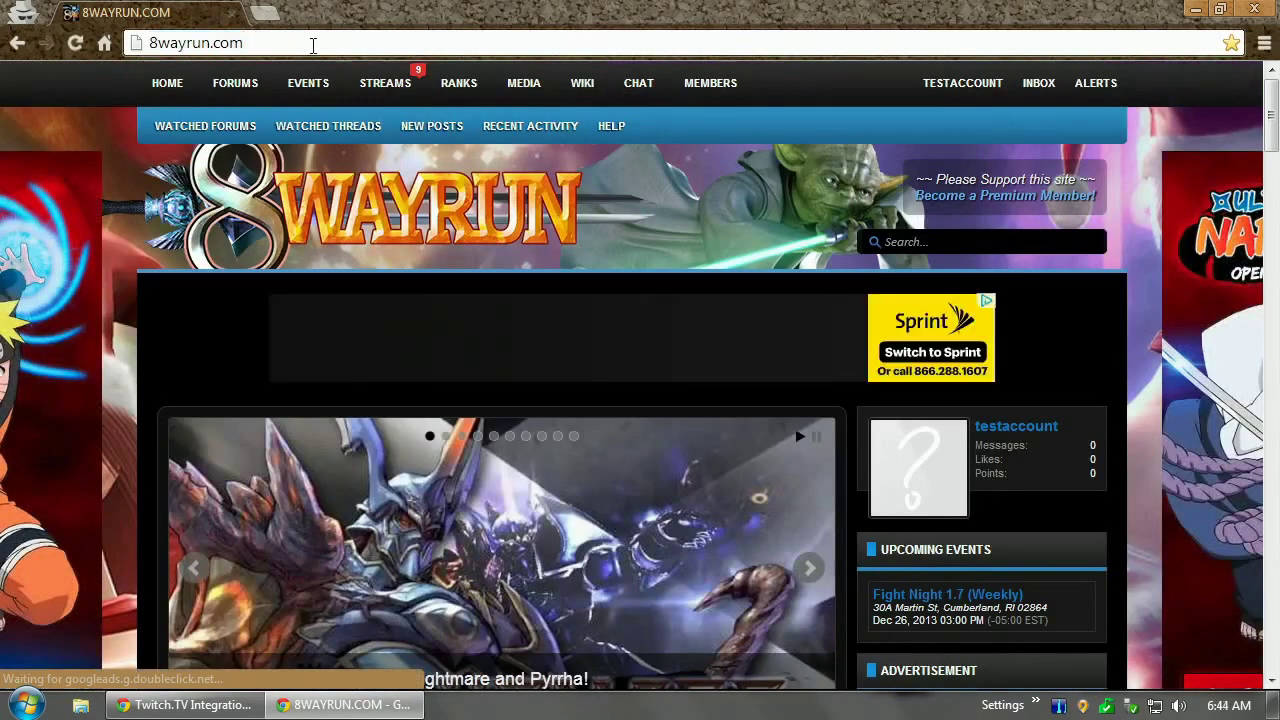
text(/)
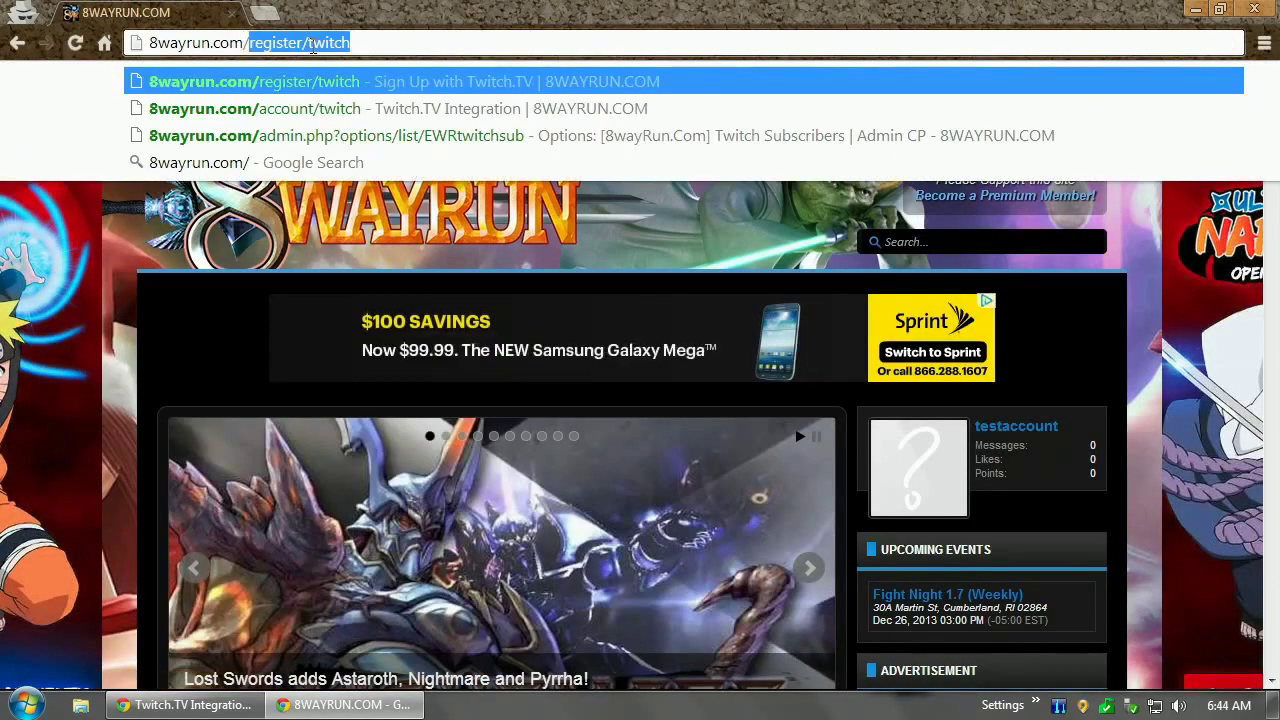
key(Down)
key(Return)
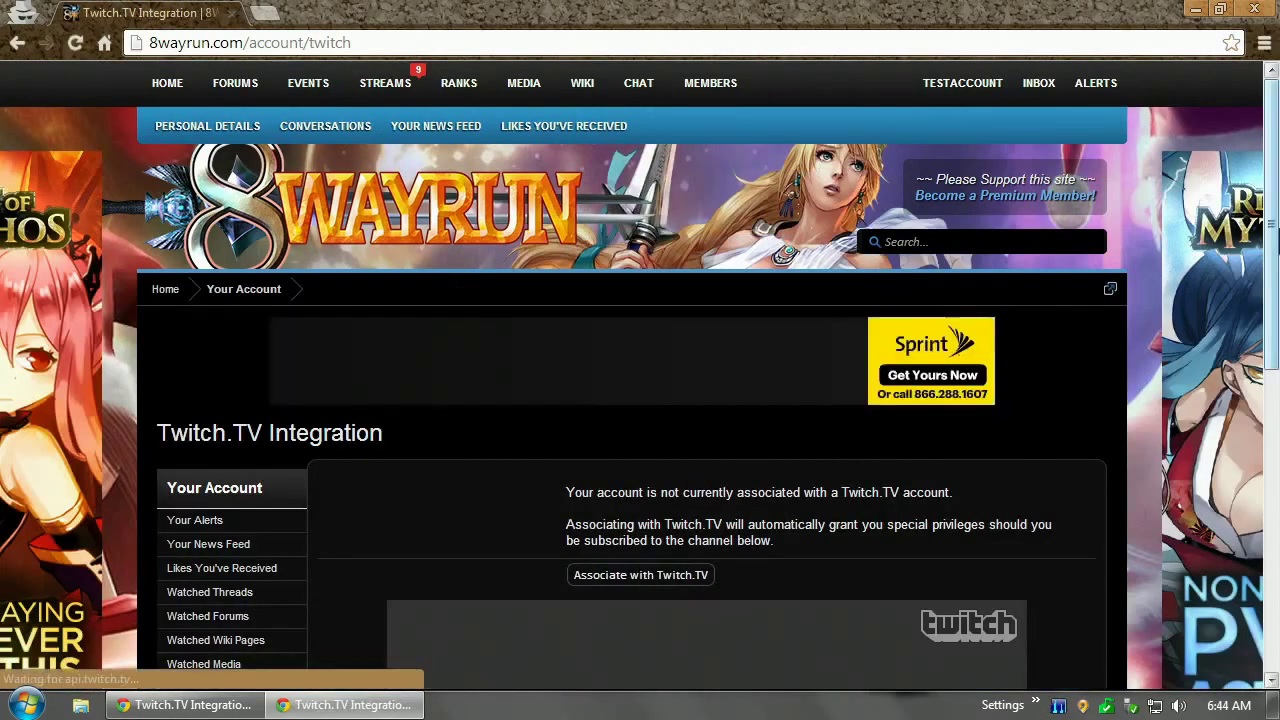
scroll(646, 289, down, 3)
Start the Twitch.TV association and submit the test account's forum password
click(605, 310)
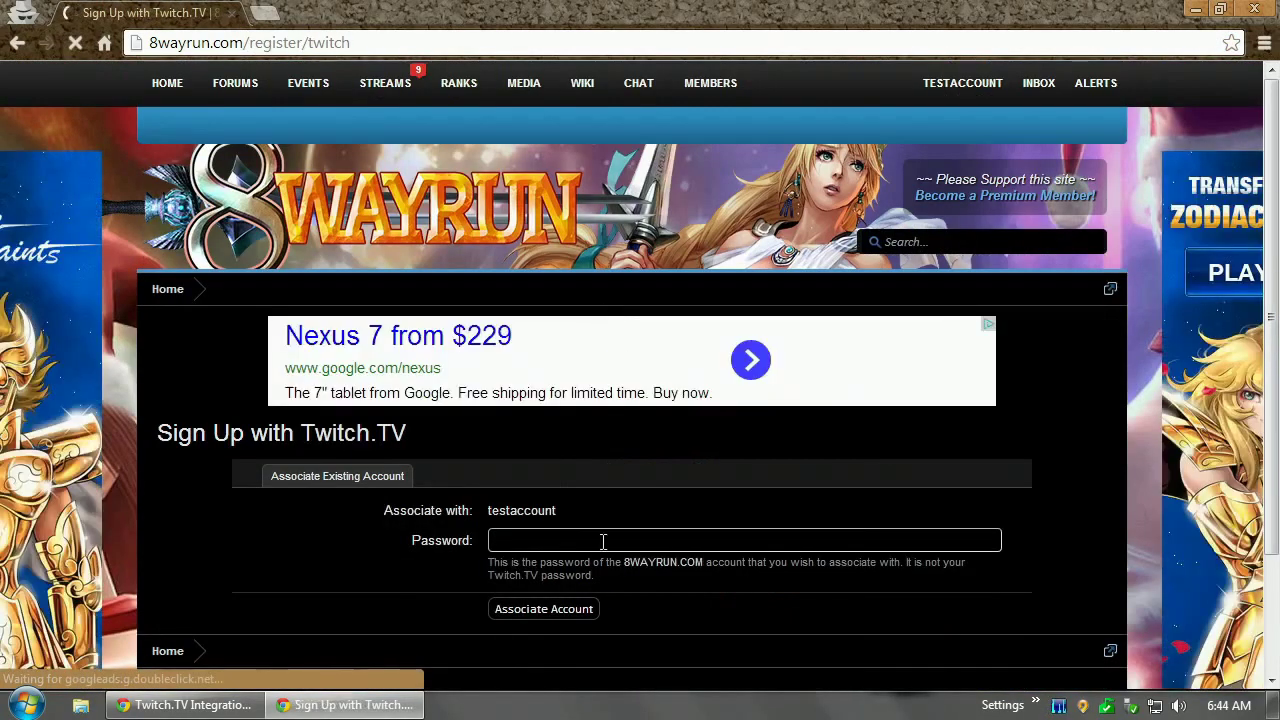
click(603, 541)
text(testing)
key(Return)
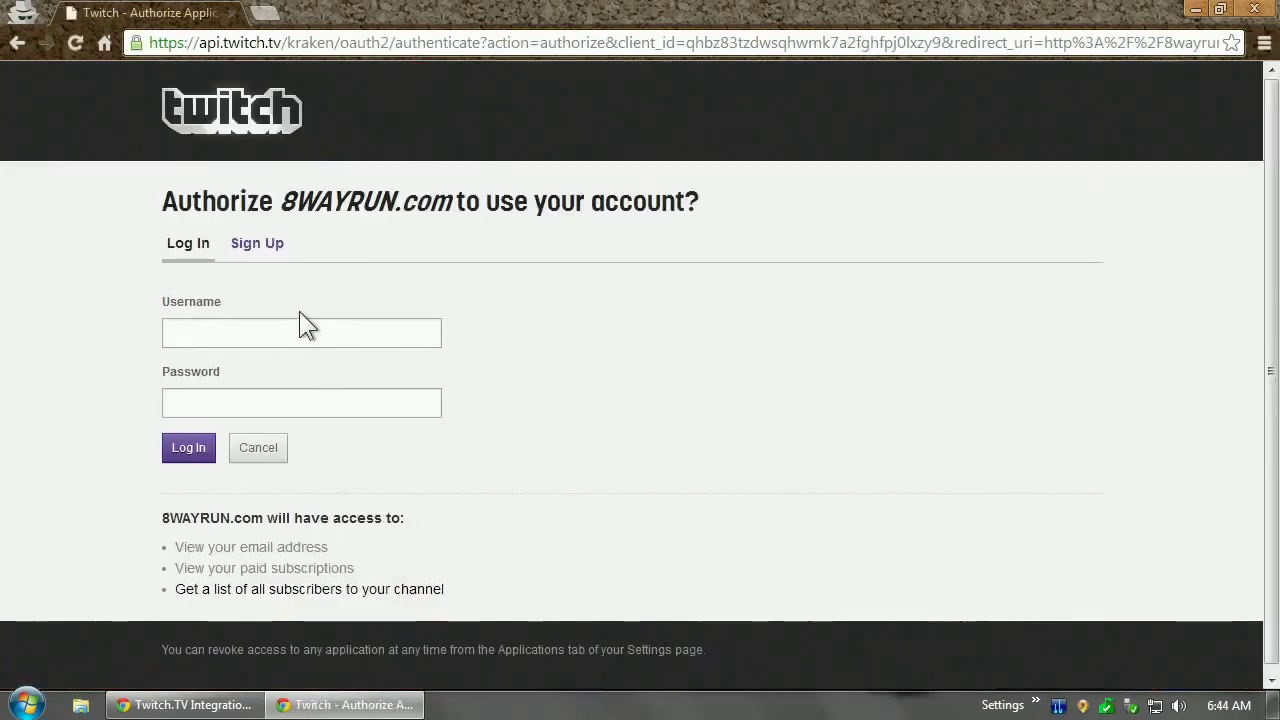
Log into Twitch with the 8wayrun account credentials to authorize 8WAYRUN.com
click(290, 324)
text(8wayrun)
key(Tab)
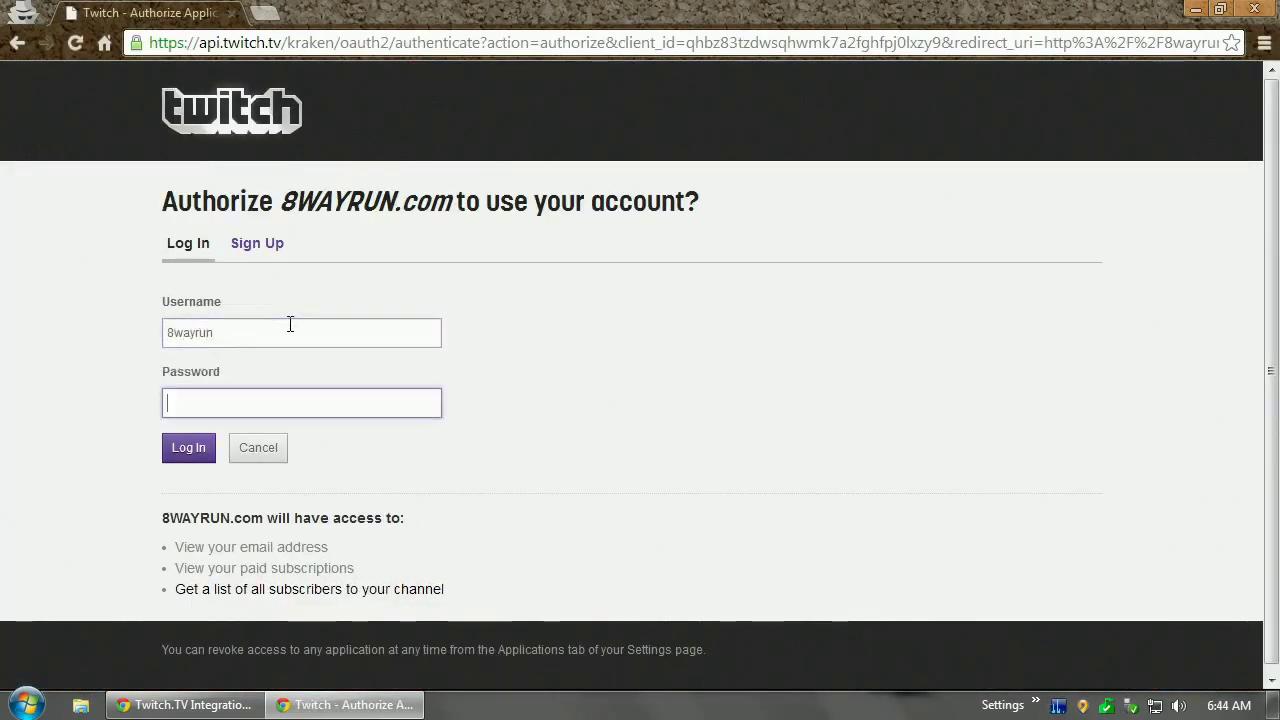
text(tes)
key(BackSpace)
key(BackSpace)
key(BackSpace)
text(testing)
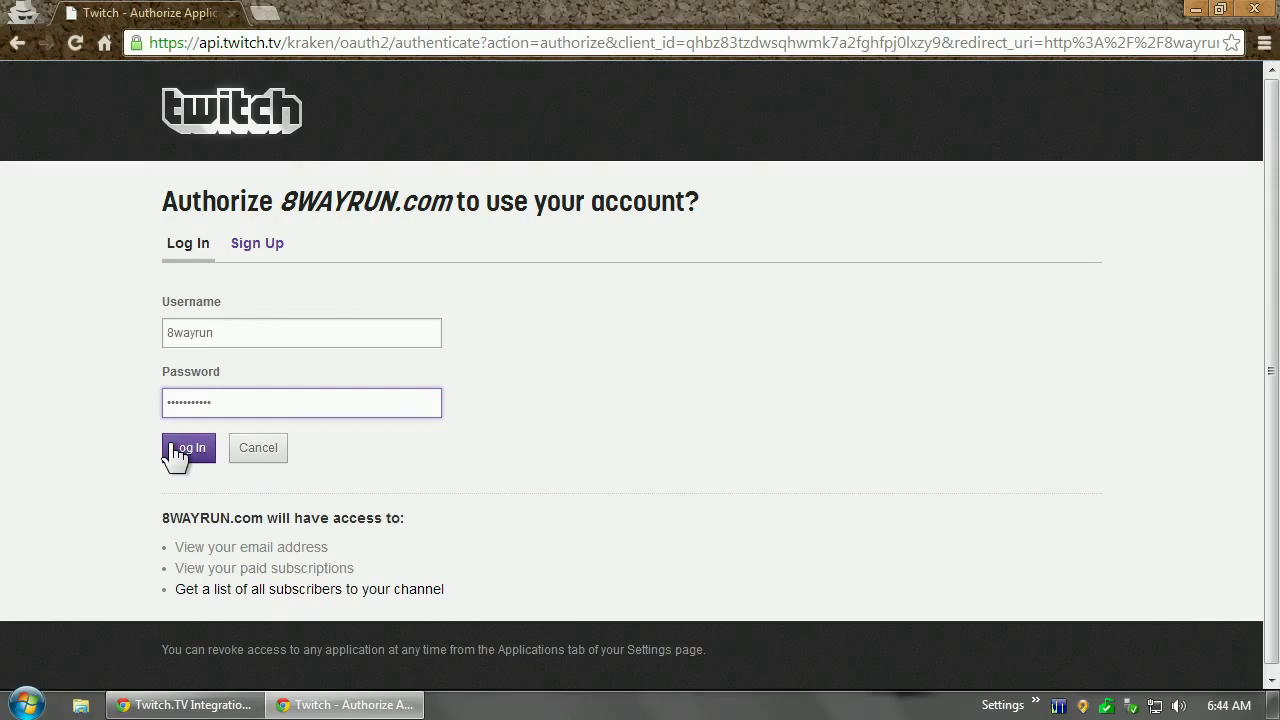
click(178, 457)
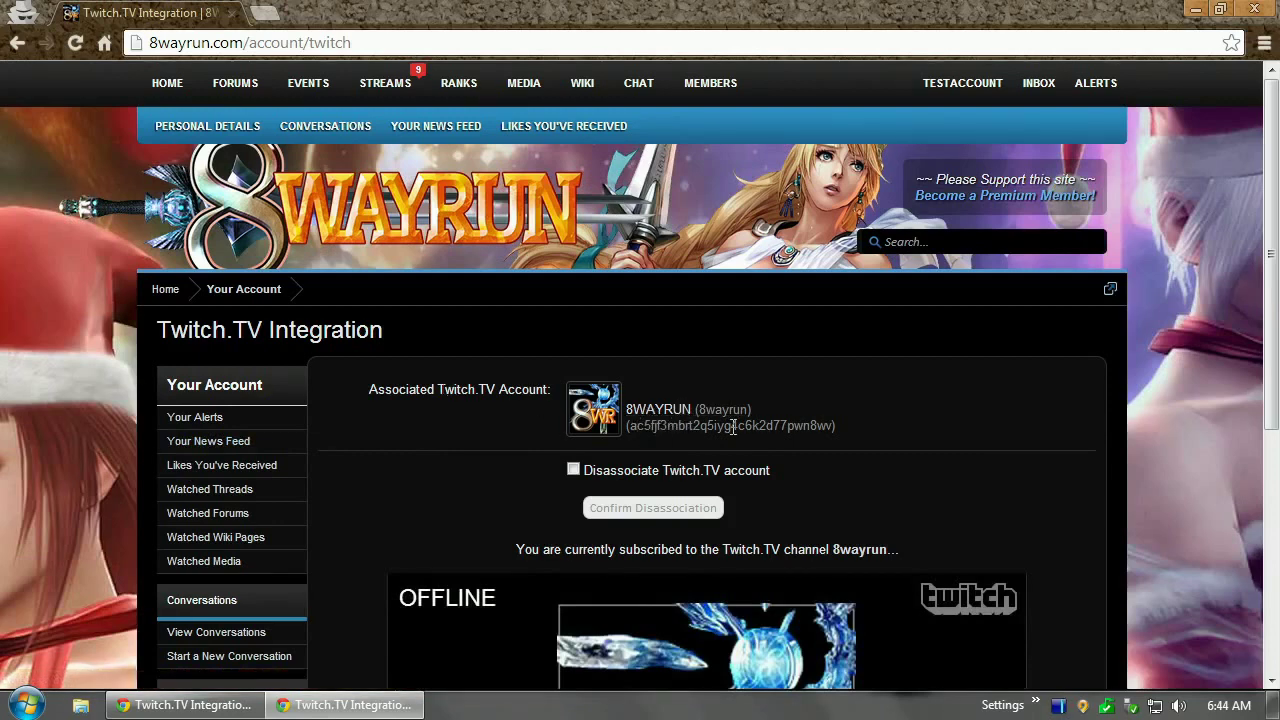
Reload the admin's Twitch.TV Integration page and remove the test member's Twitch link
click(168, 714)
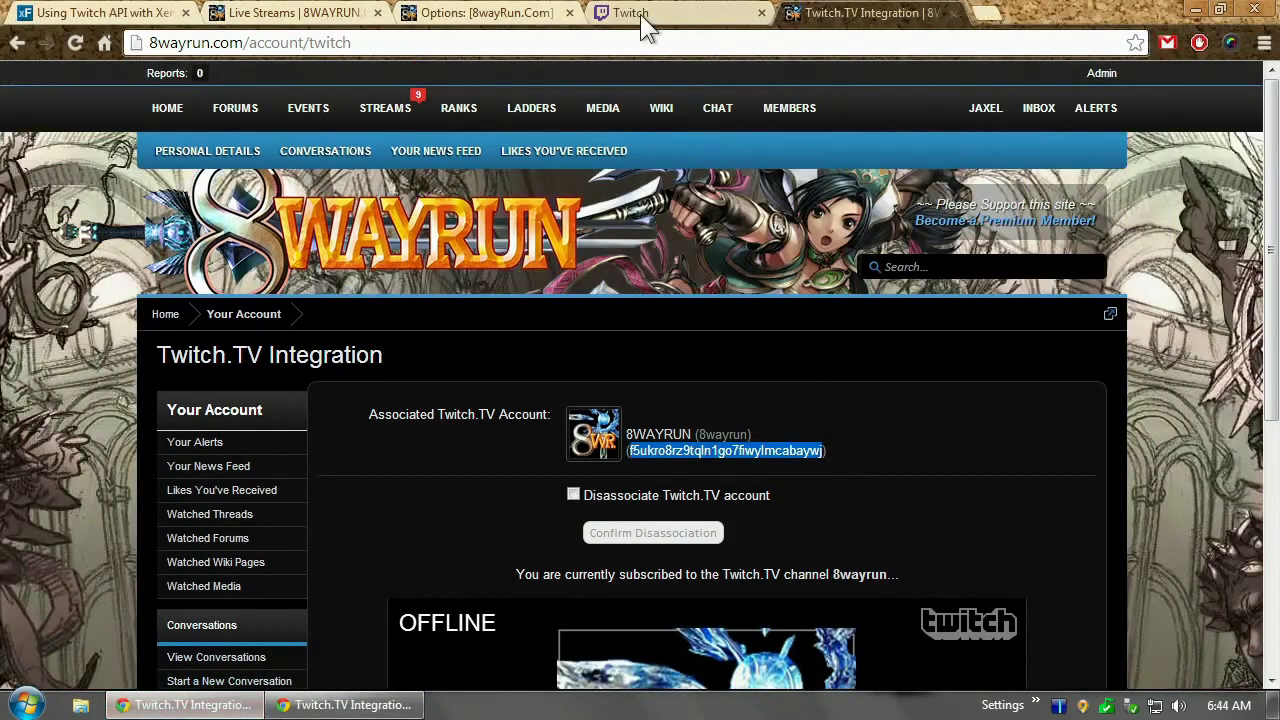
click(65, 42)
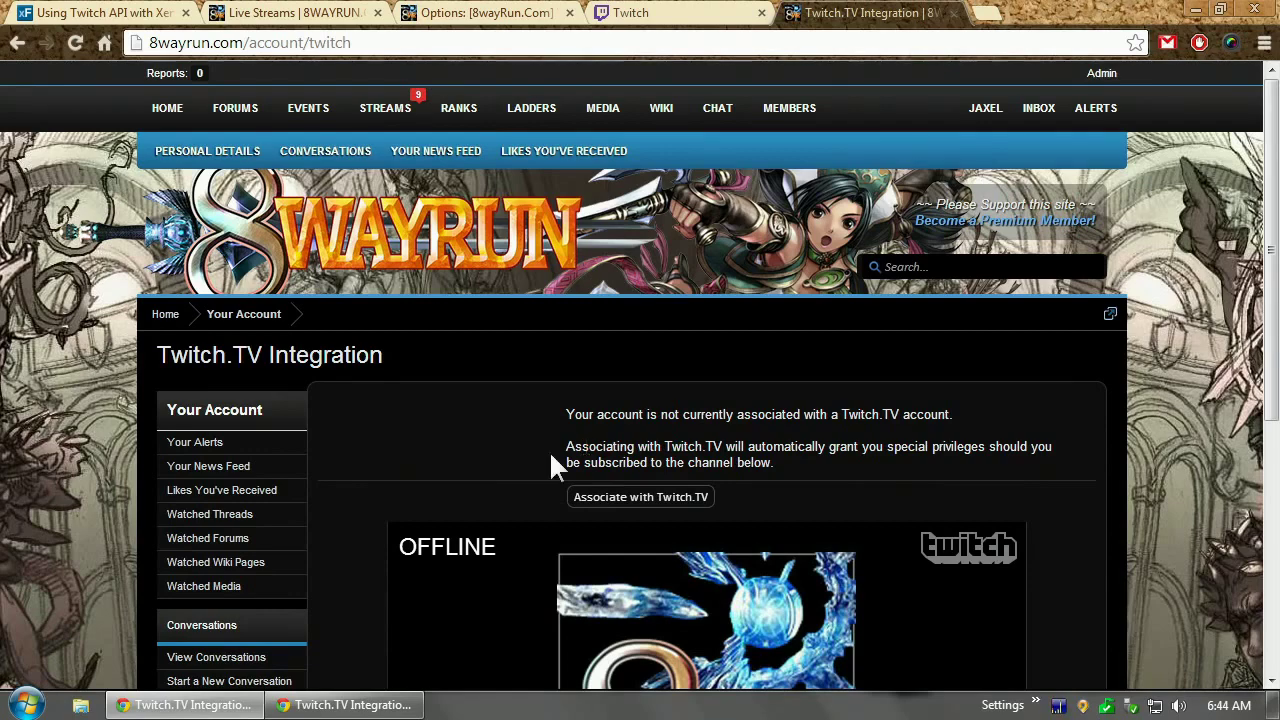
click(410, 706)
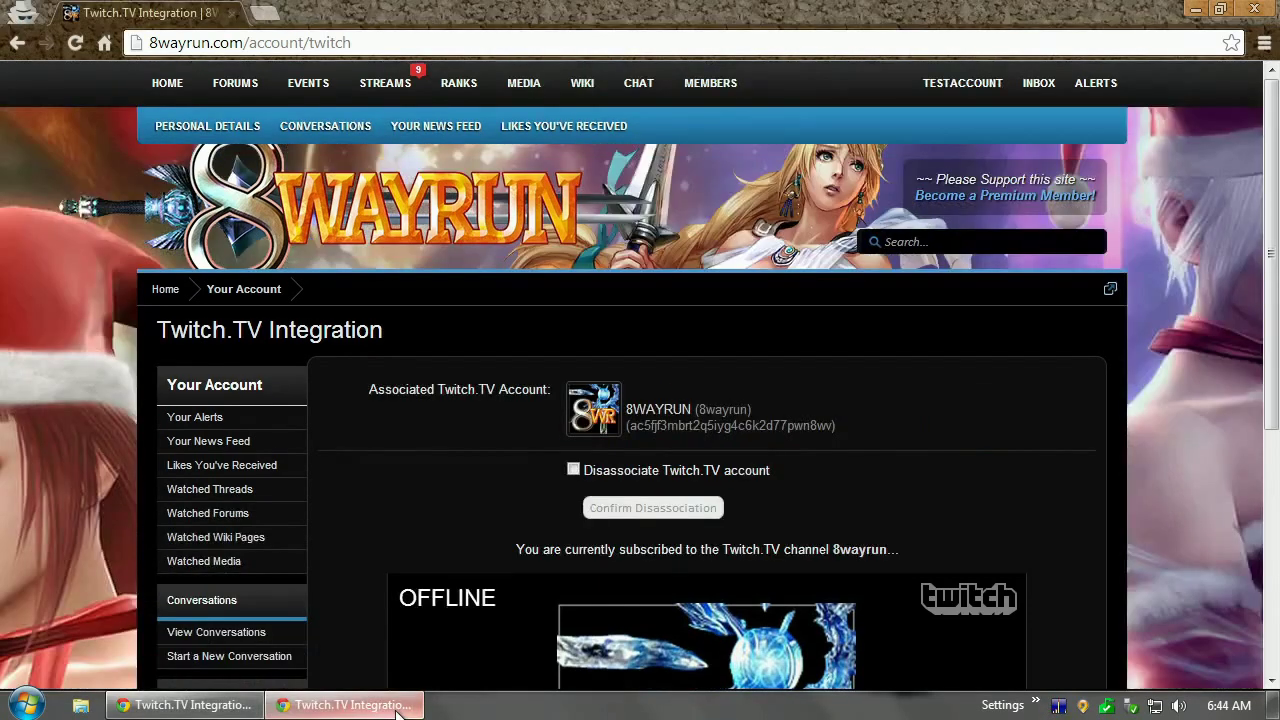
click(660, 472)
click(658, 508)
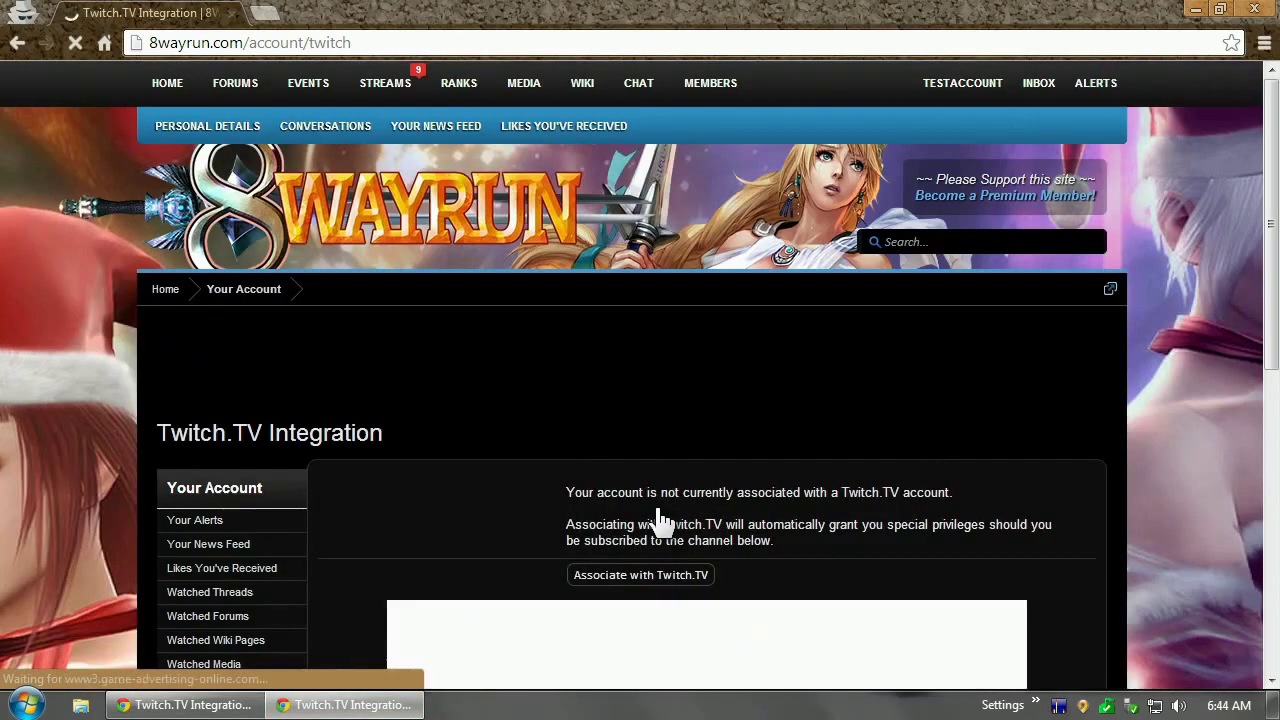
Re-associate the admin account with Twitch.TV using its forum password and copy the new access token
key(alt+Tab)
click(682, 500)
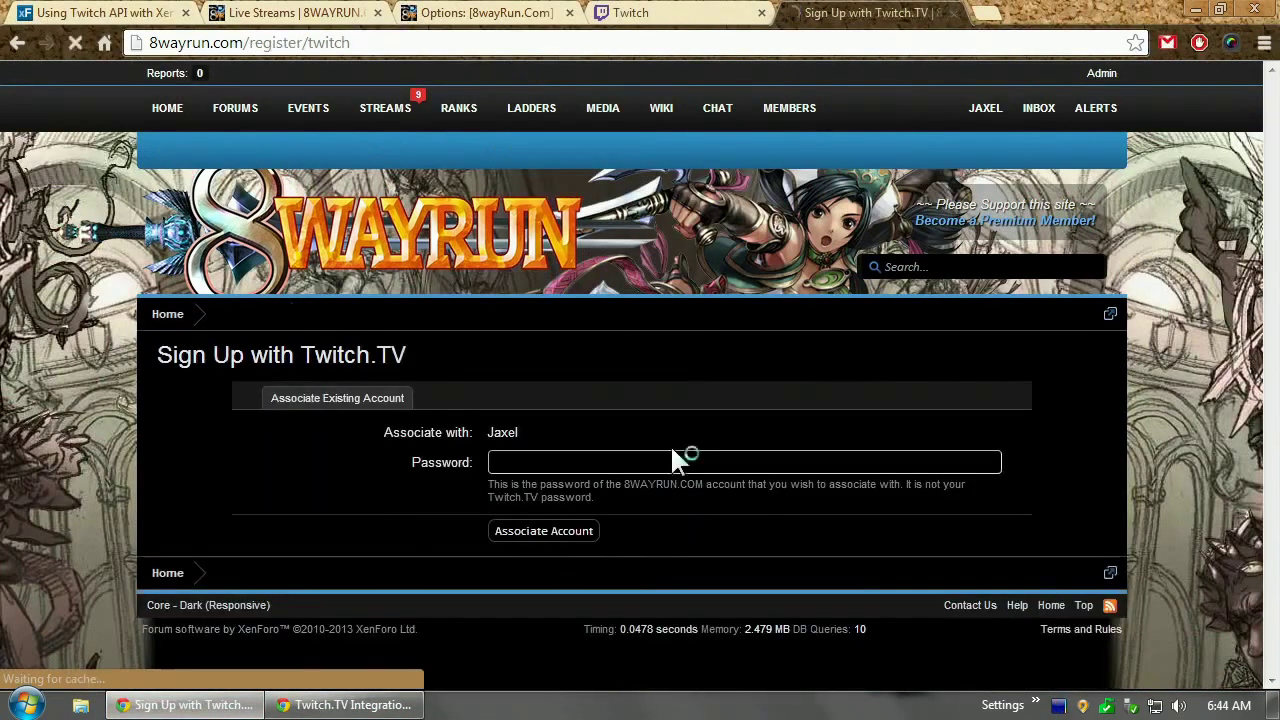
click(640, 452)
text(a**********)
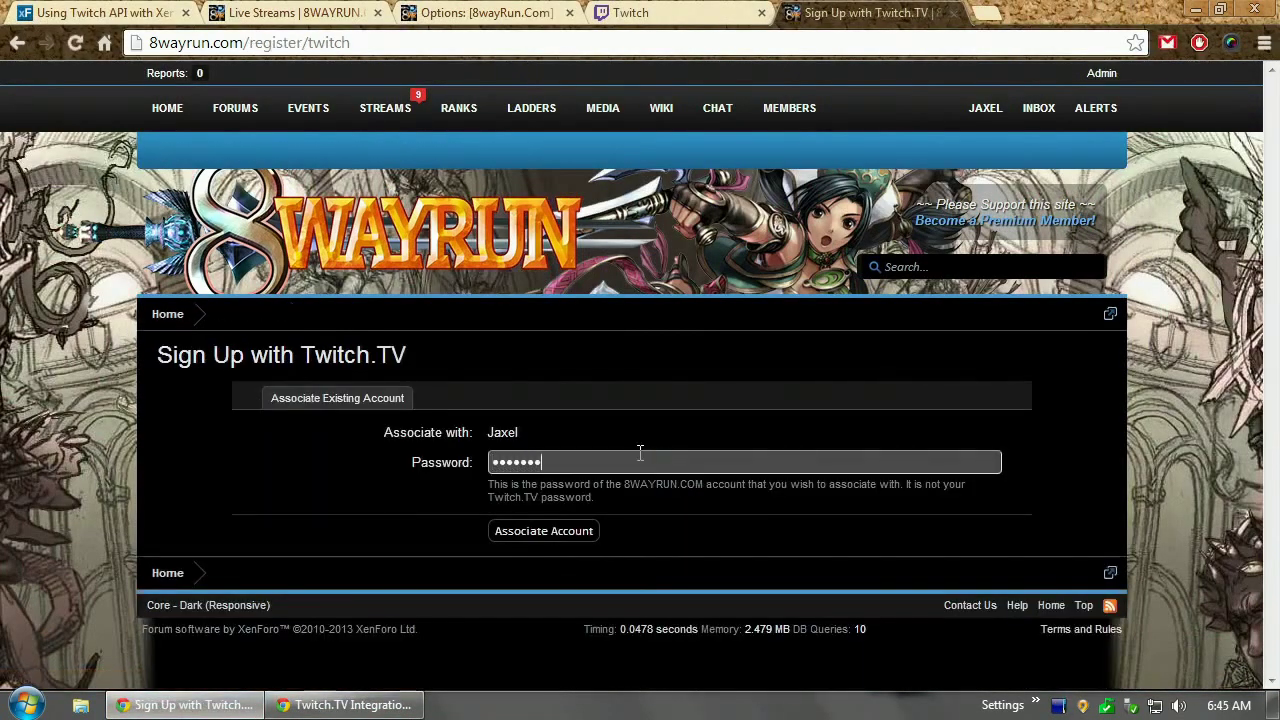
key(Return)
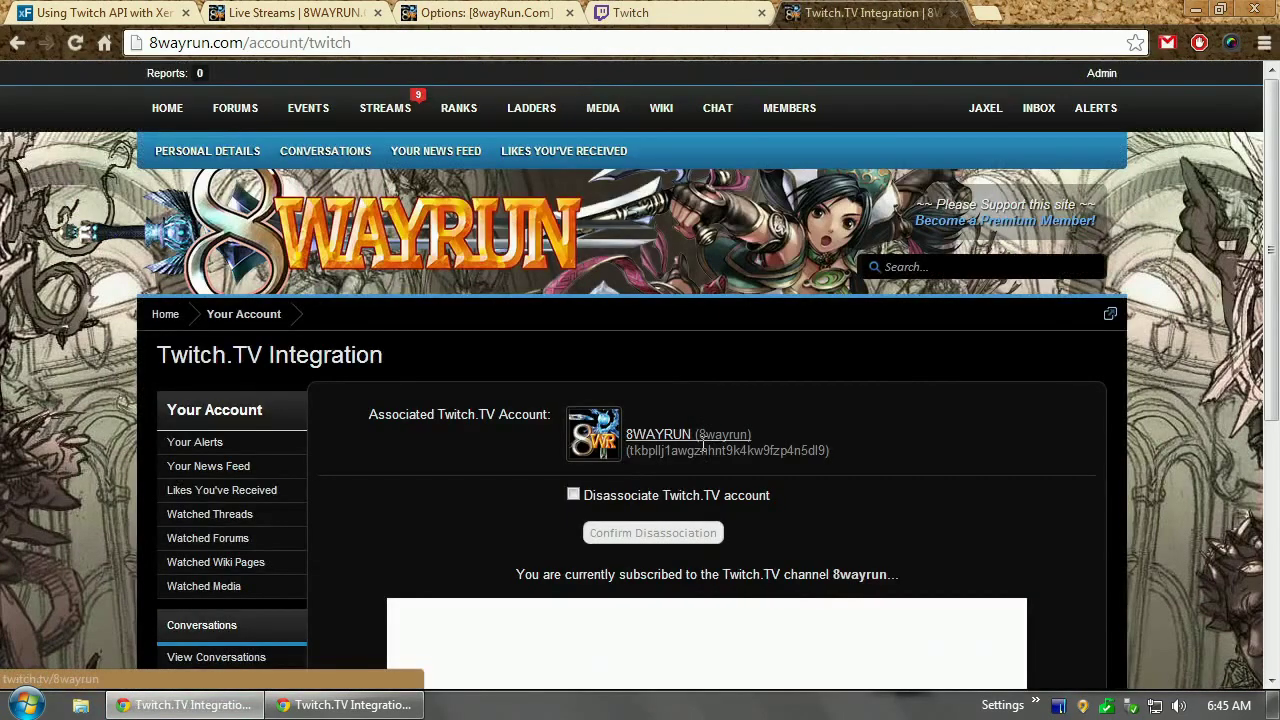
double_click(703, 449)
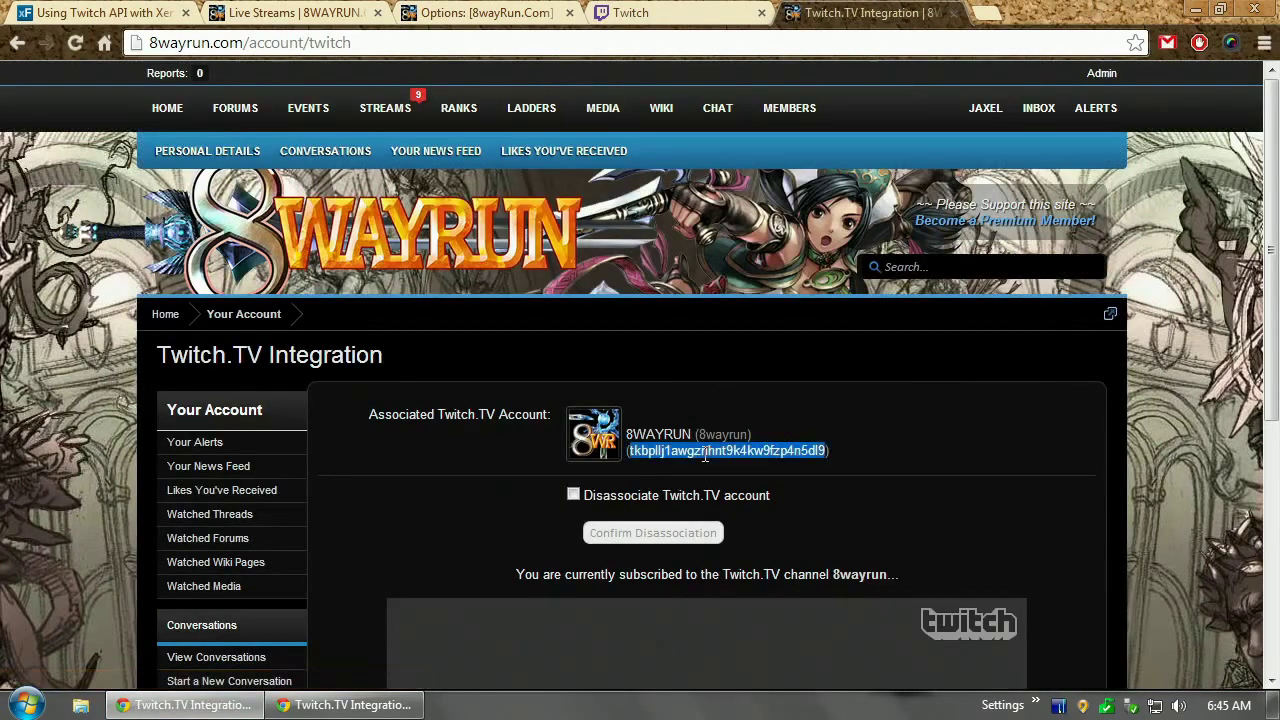
click(520, 13)
Paste the copied token into the Twitch Access Token option and save the settings
double_click(609, 446)
key(ctrl+v)
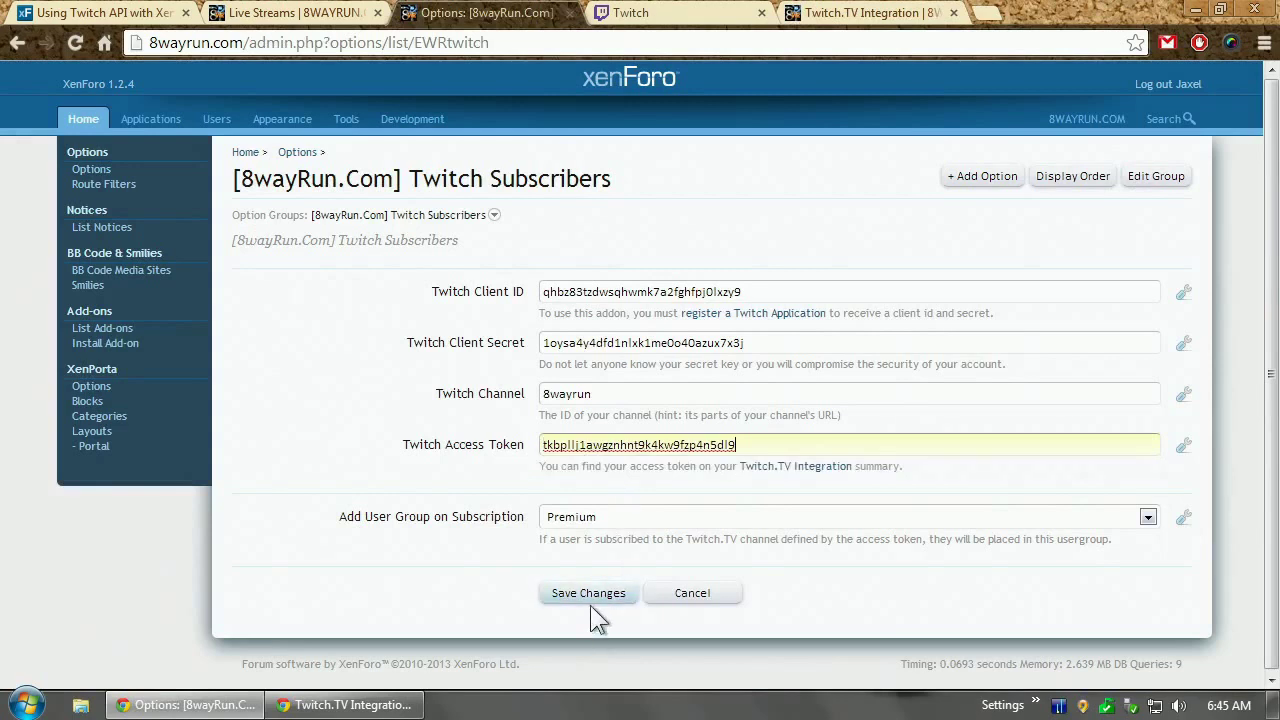
click(591, 600)
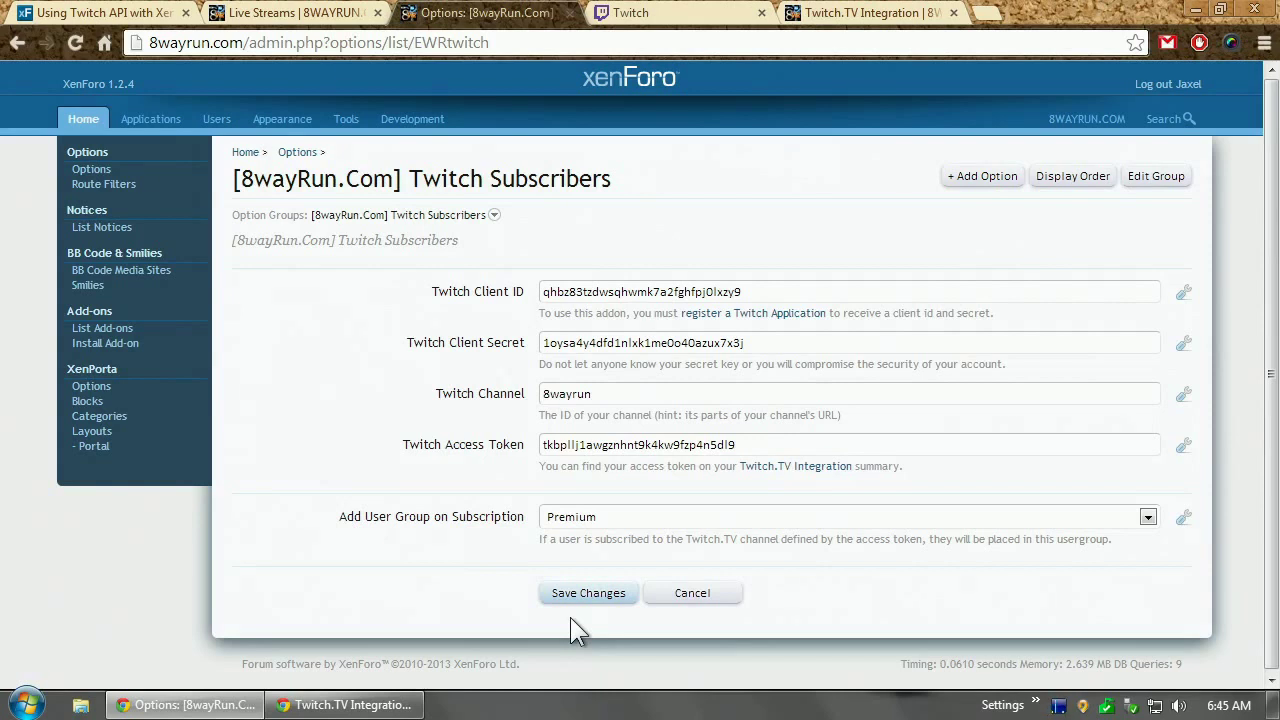
mouse_move(385, 700)
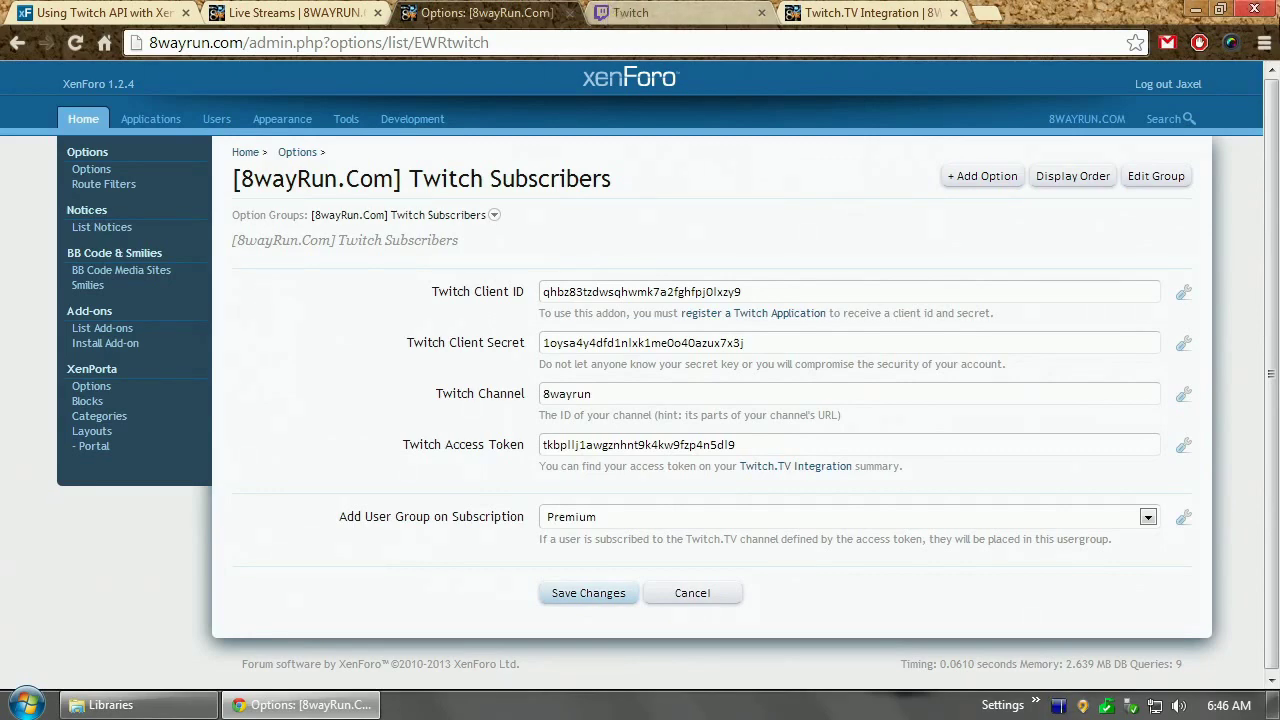
click(1264, 43)
Open a private window and sign in to the 8WAYRUN forum as the test account
click(1103, 118)
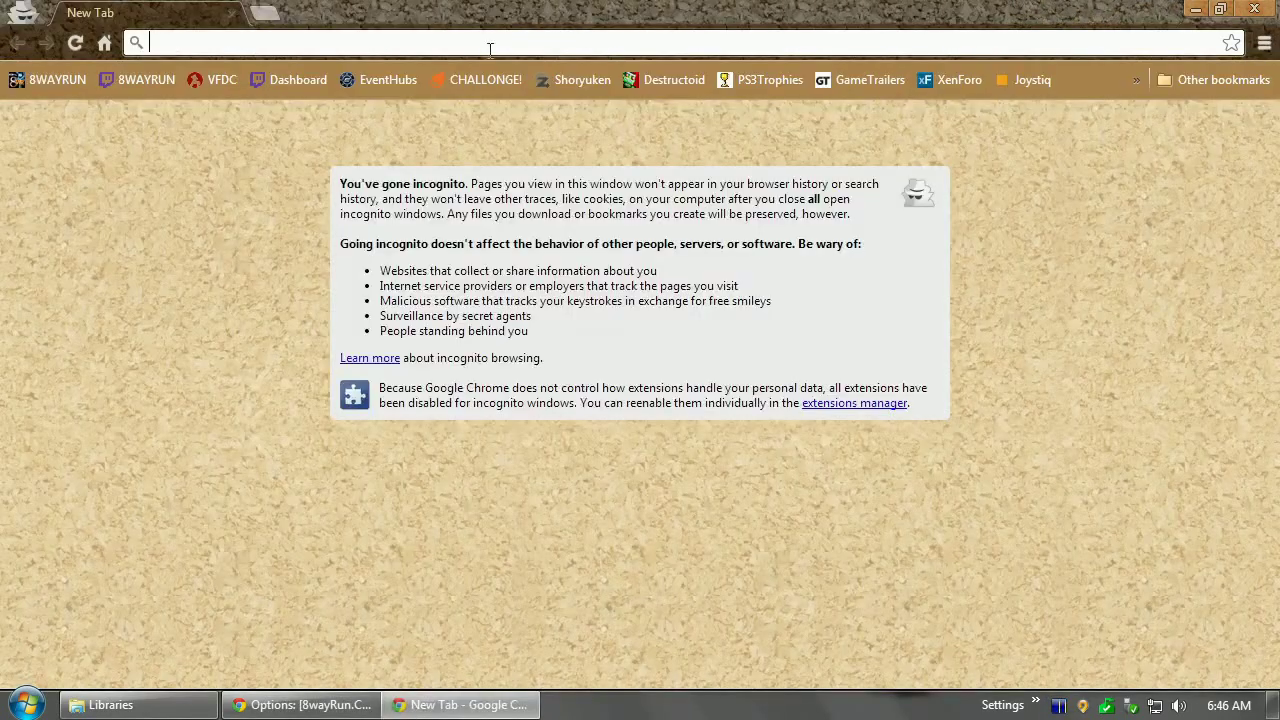
click(60, 82)
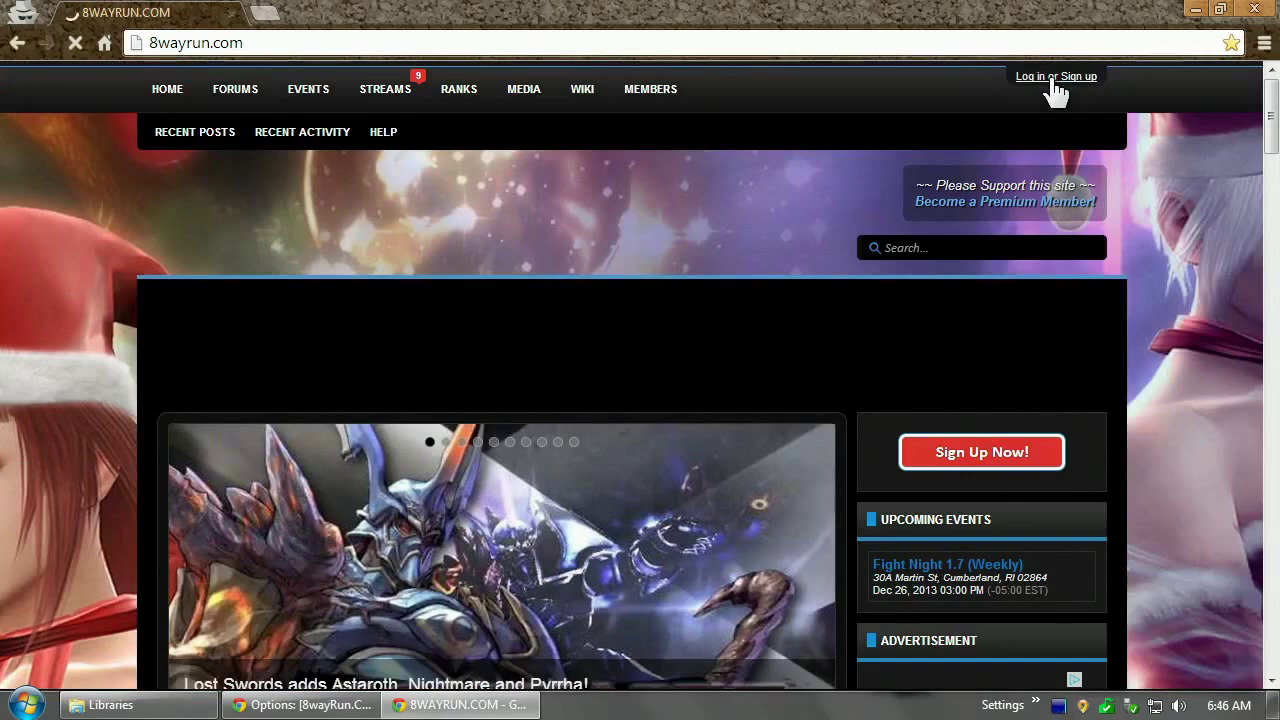
click(1056, 80)
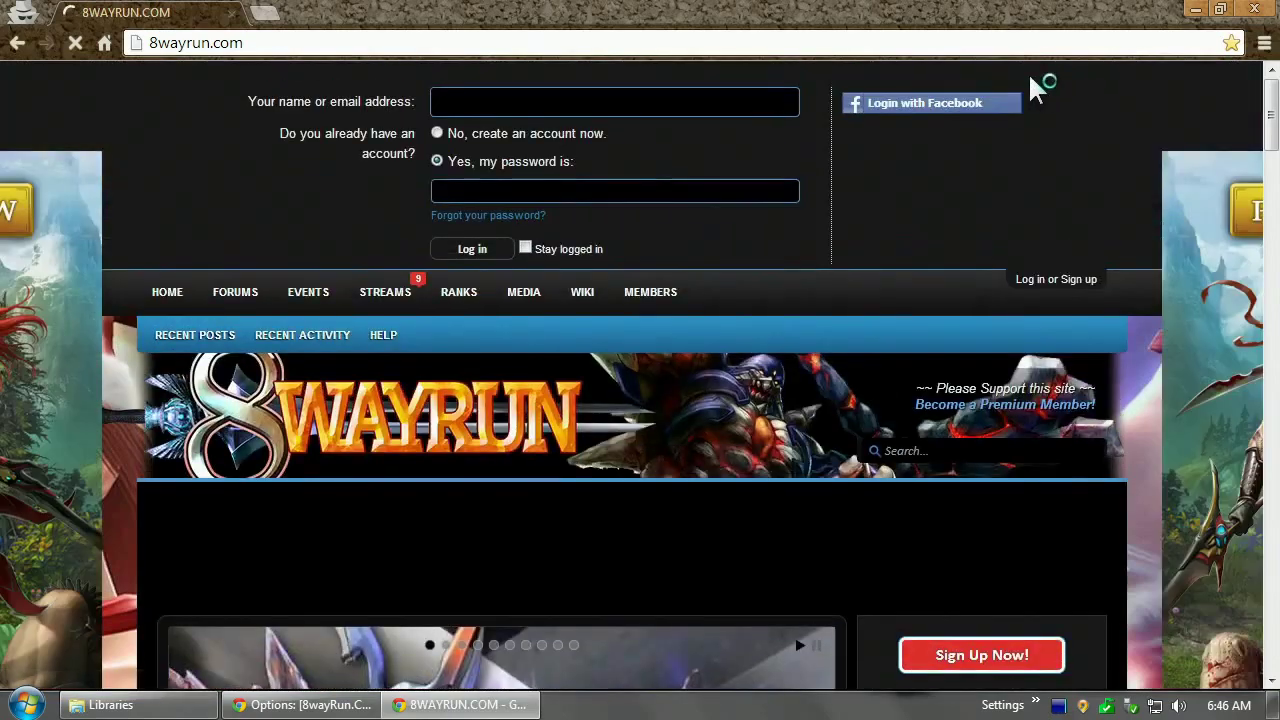
text(testaccount)
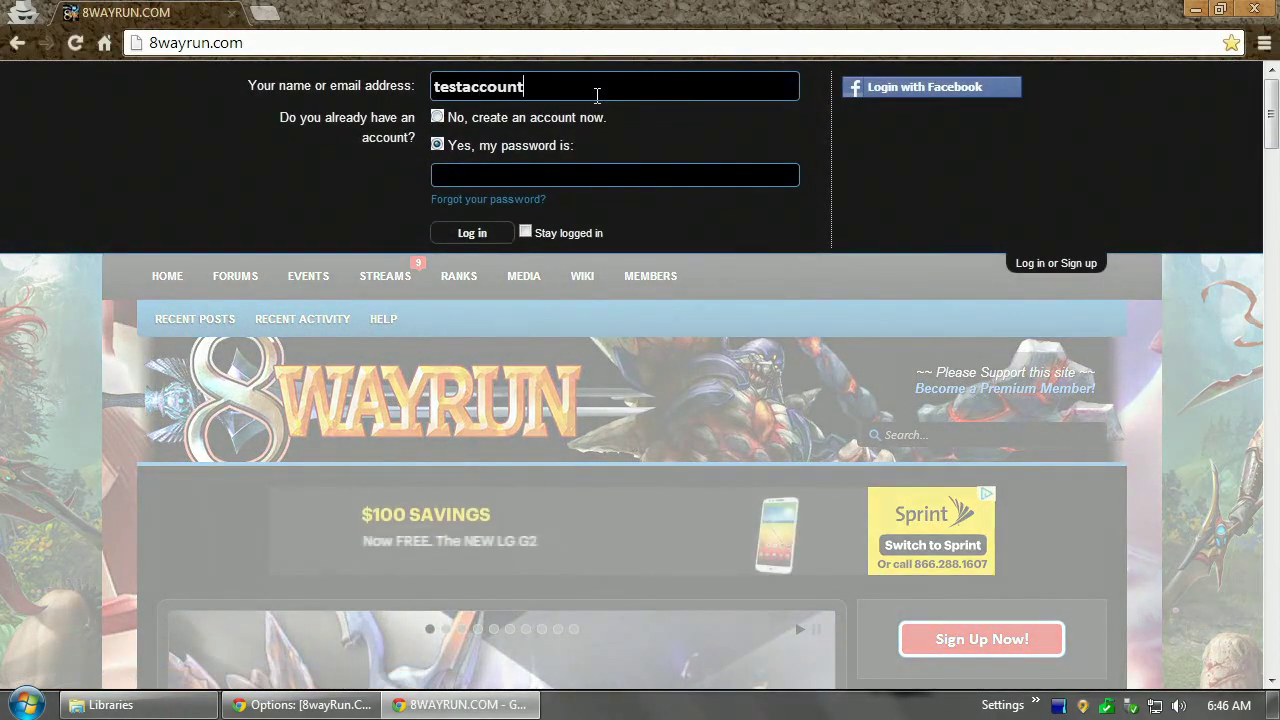
key(Tab)
text(•••••••)
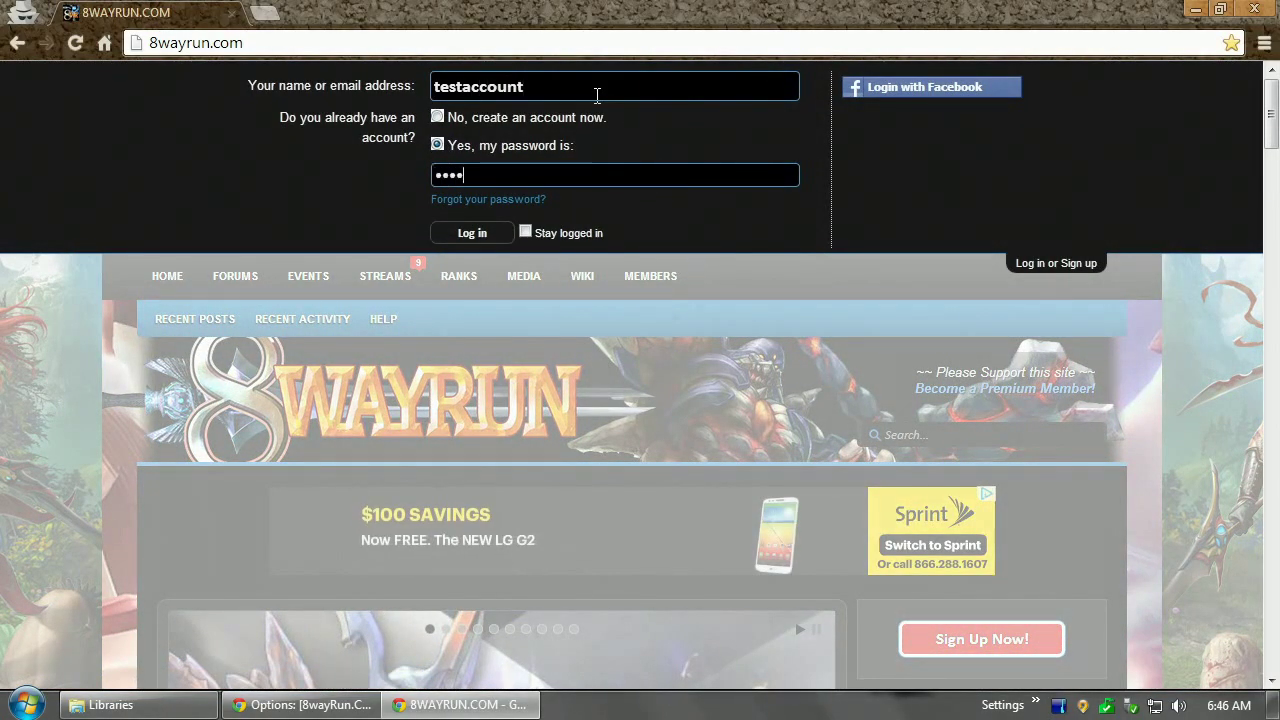
key(Return)
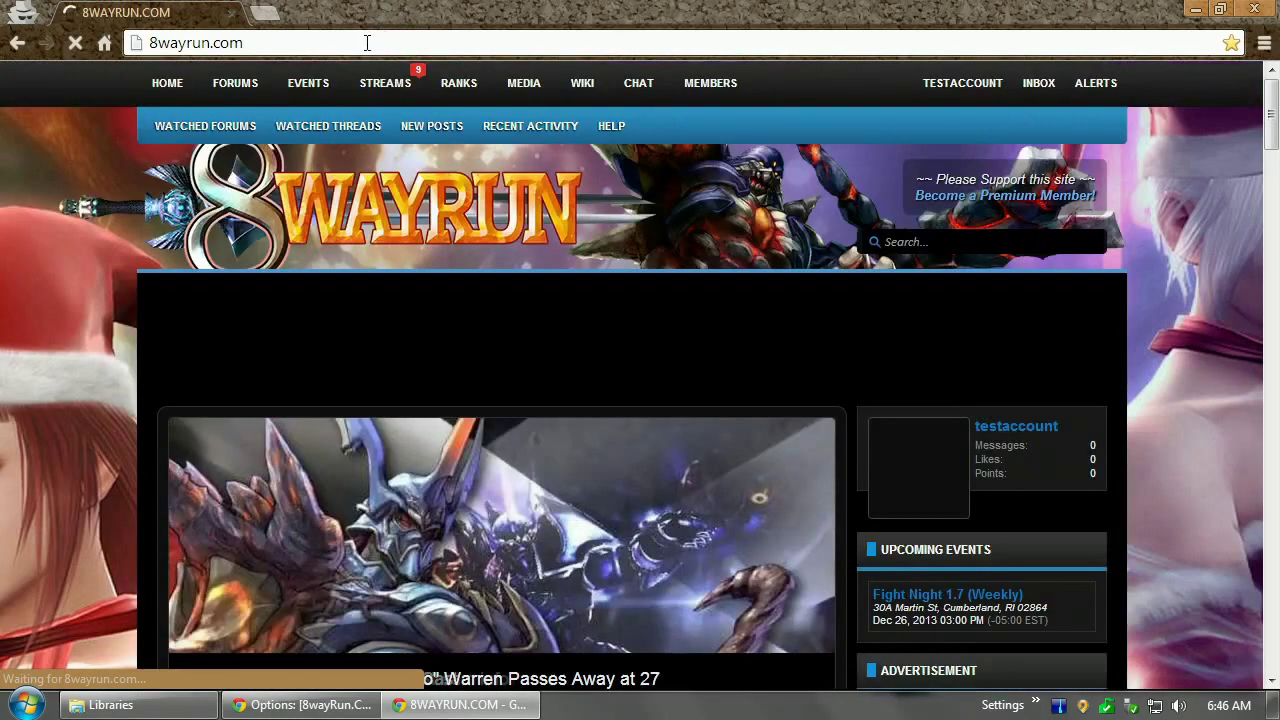
Go to the Twitch.TV Integration page, start association, and submit the forum password
click(394, 43)
text(/)
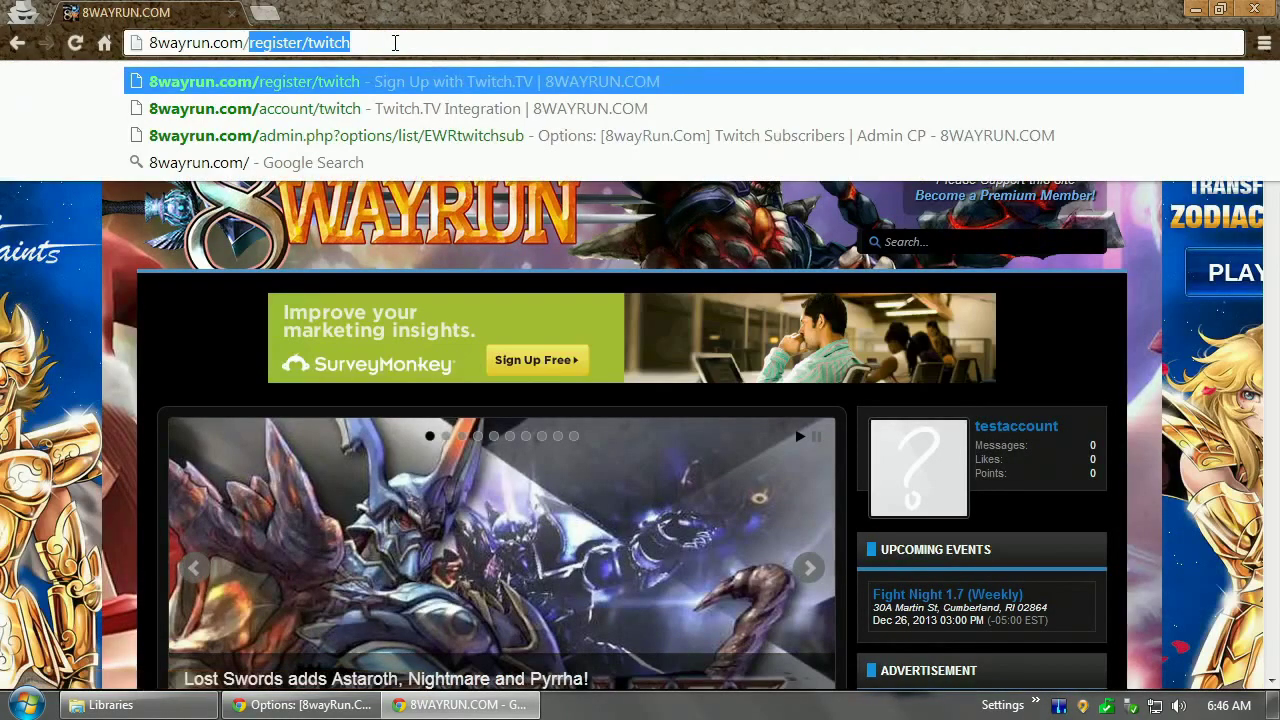
key(Down)
key(Return)
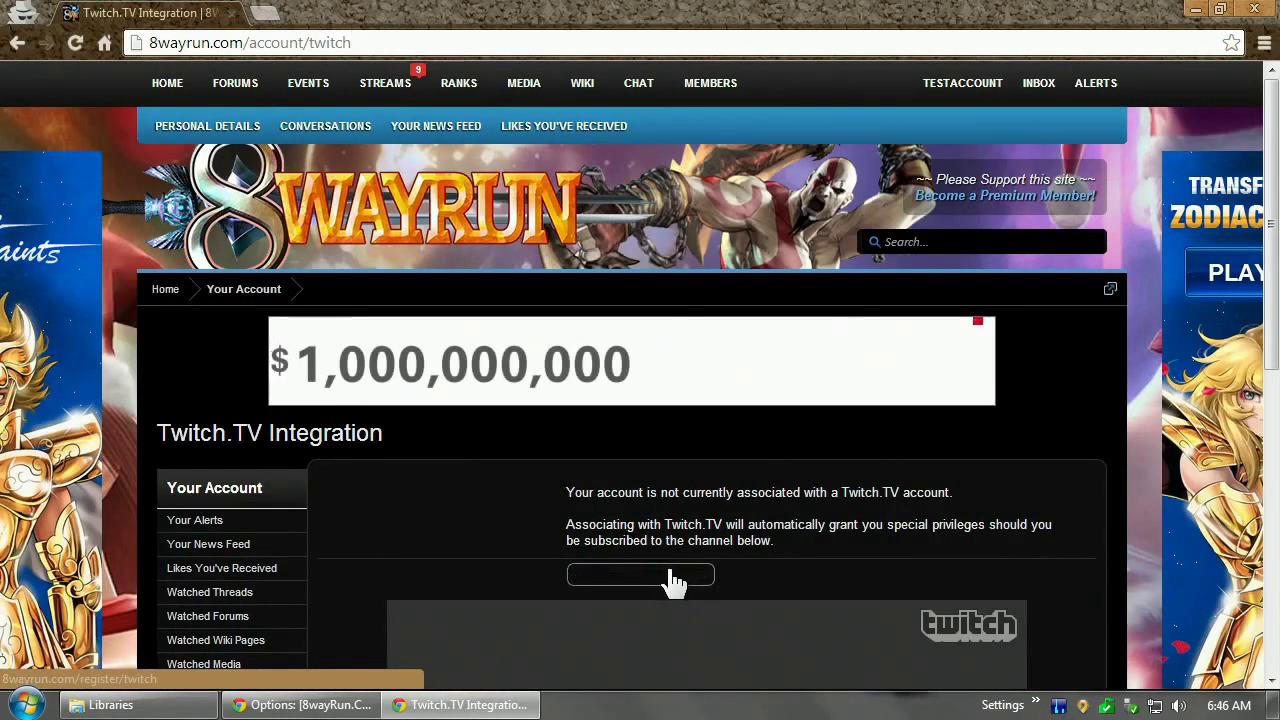
click(674, 577)
scroll(666, 563, down, 2)
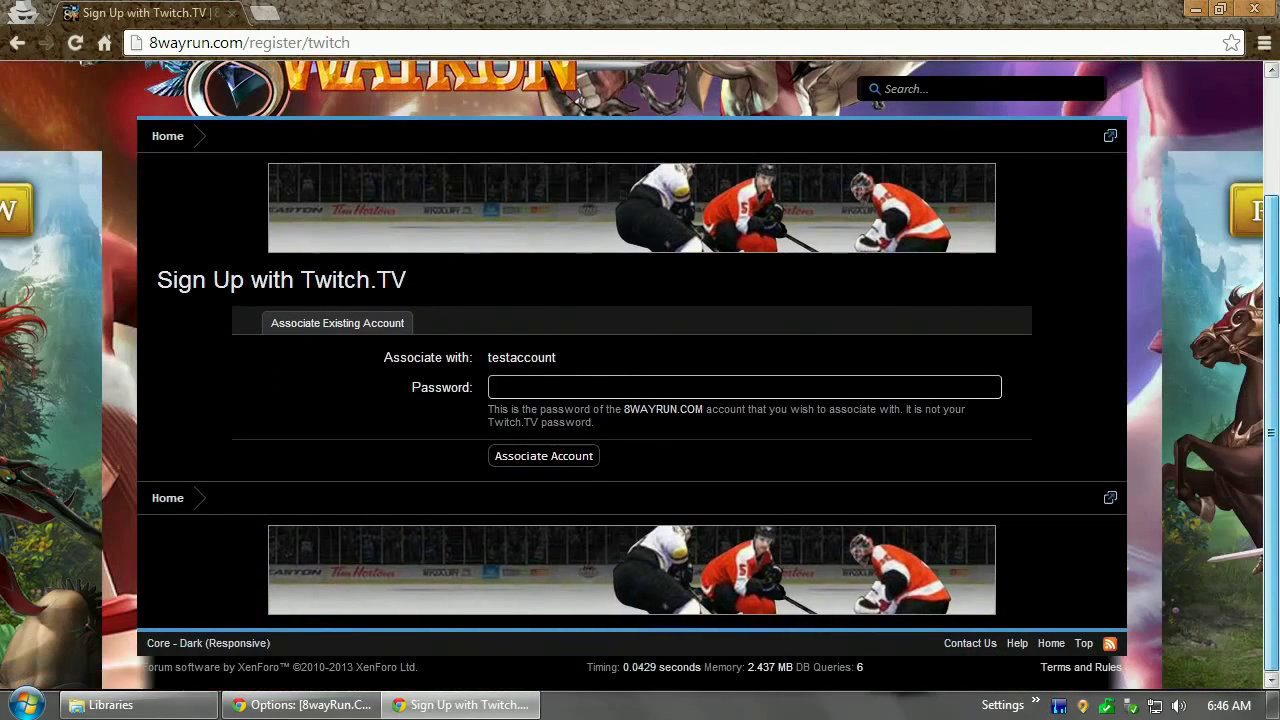
click(528, 386)
text(•••••)
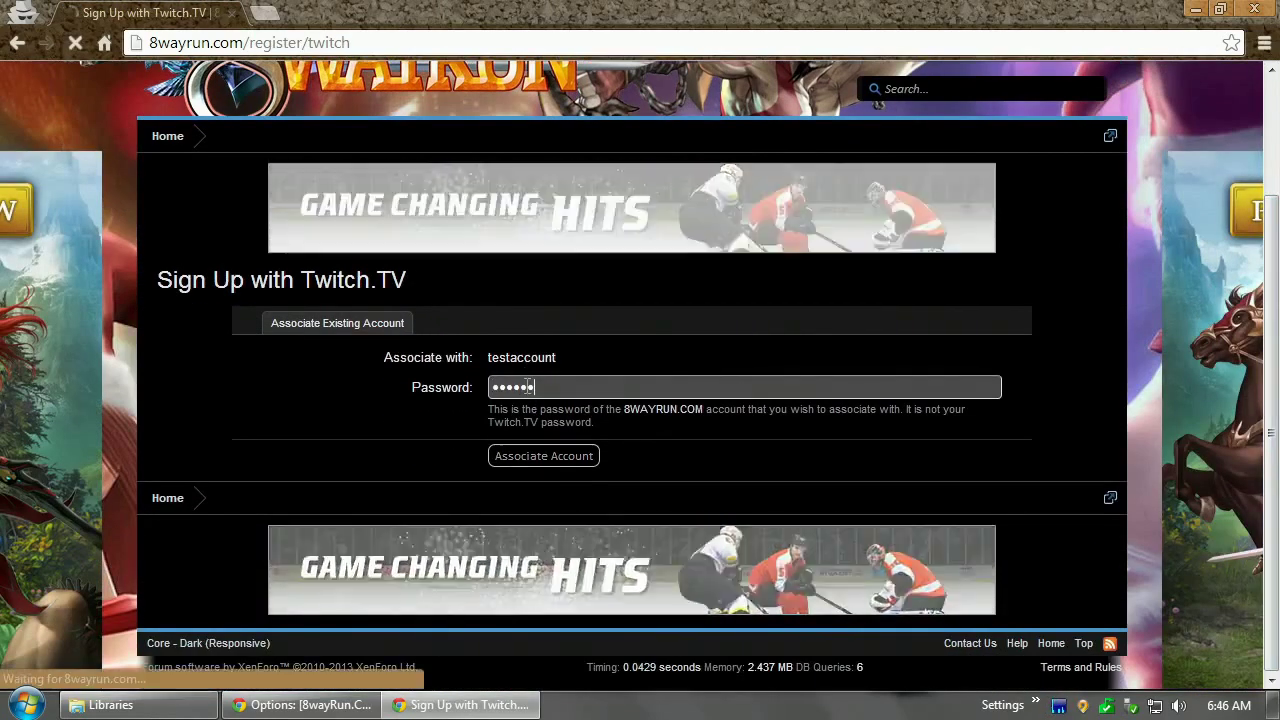
key(Return)
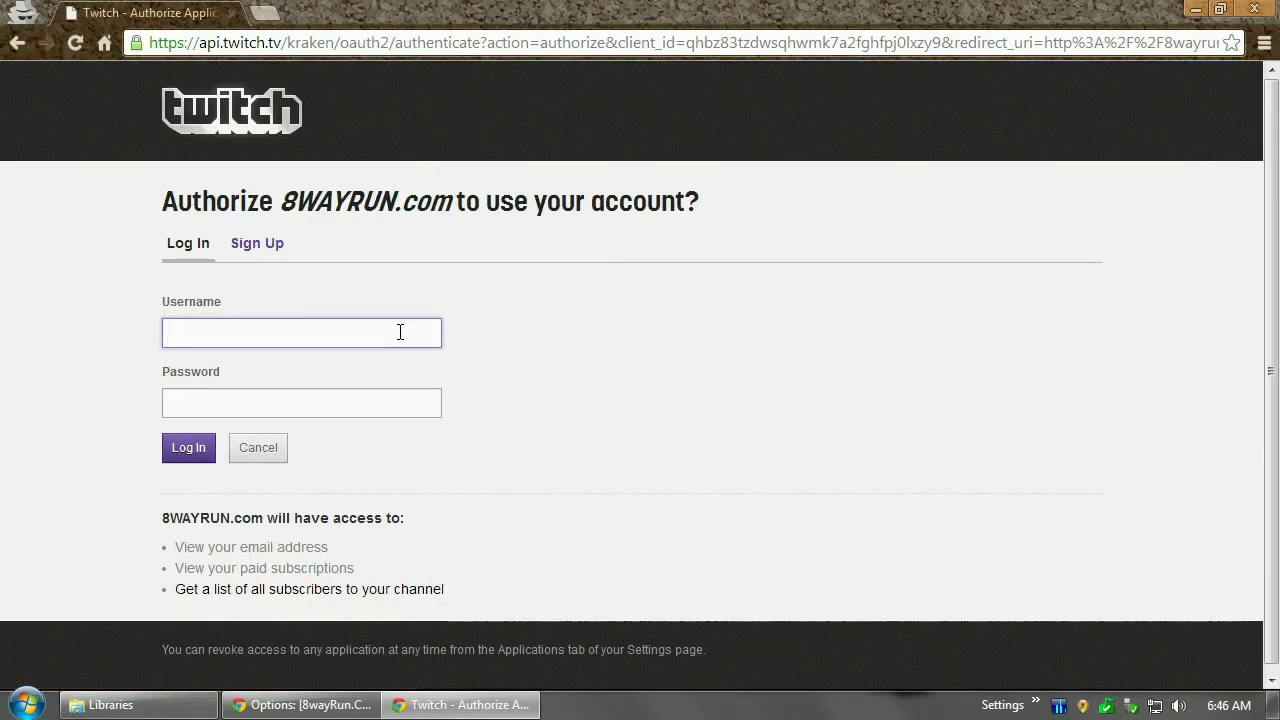
Log into Twitch with a second Twitch account and authorize the forum to use it
text(8wayrun247)
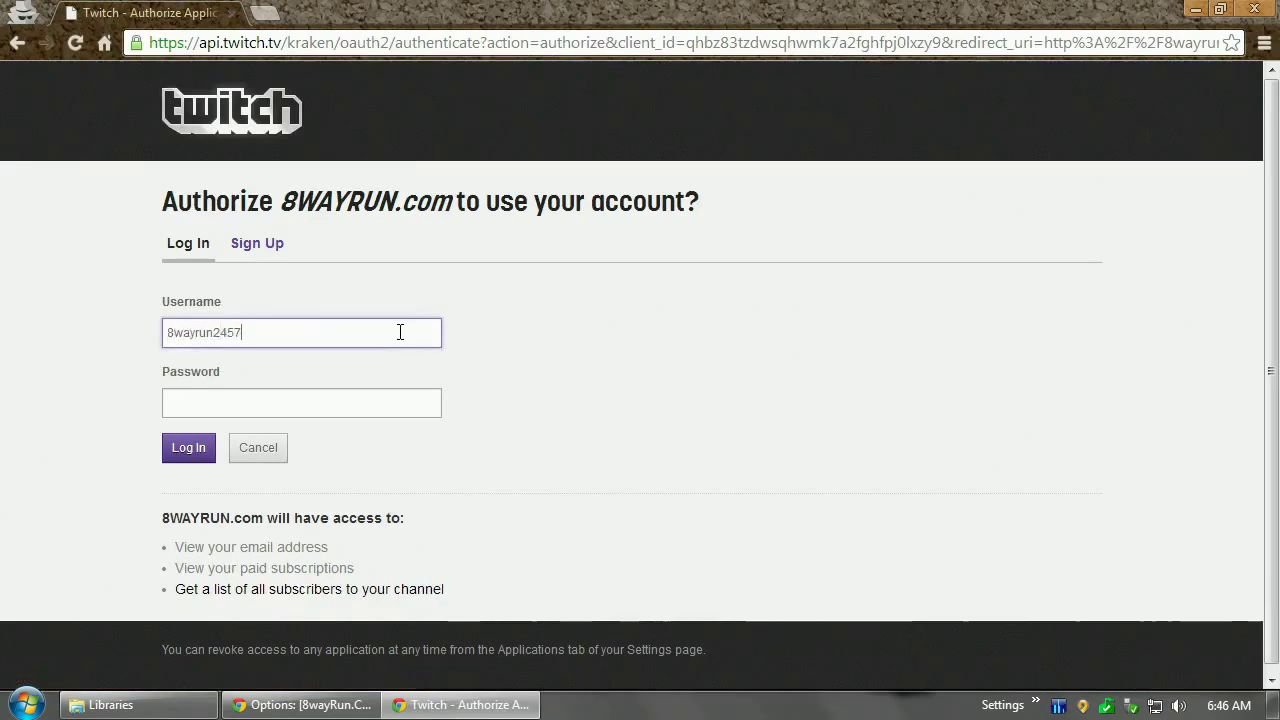
key(Tab)
text(•••••••)
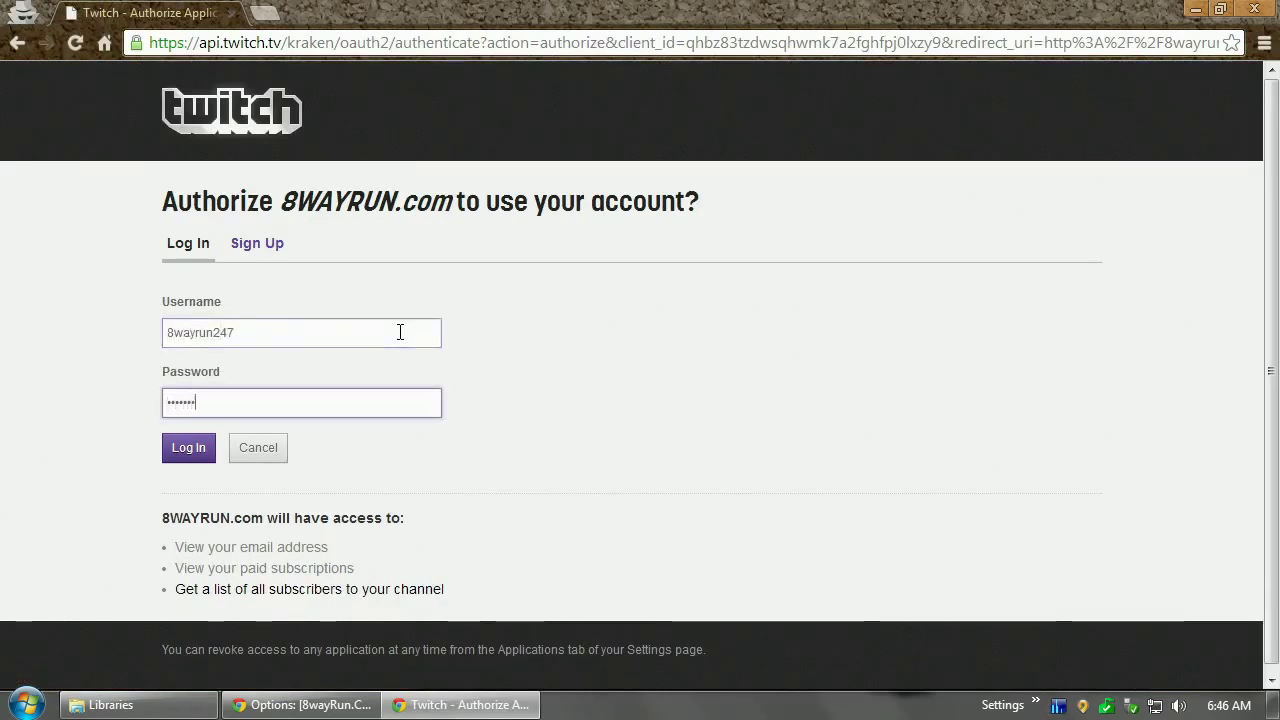
text(•••)
key(Return)
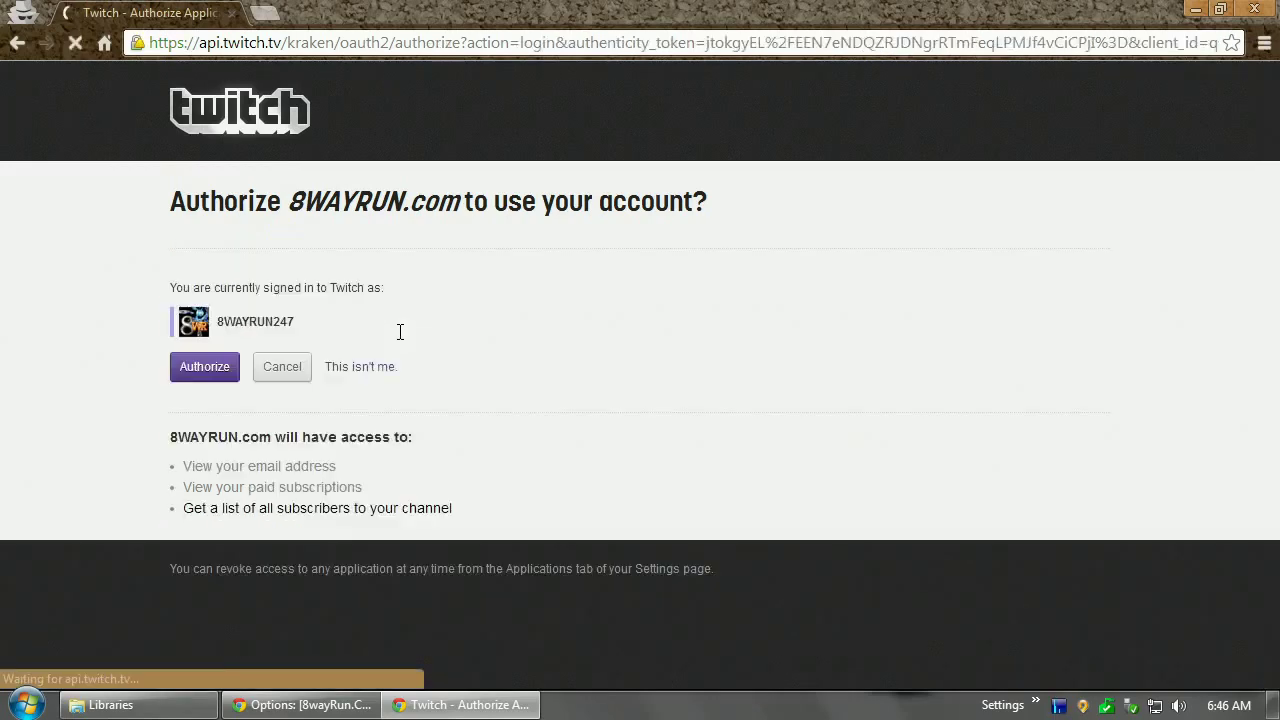
click(207, 367)
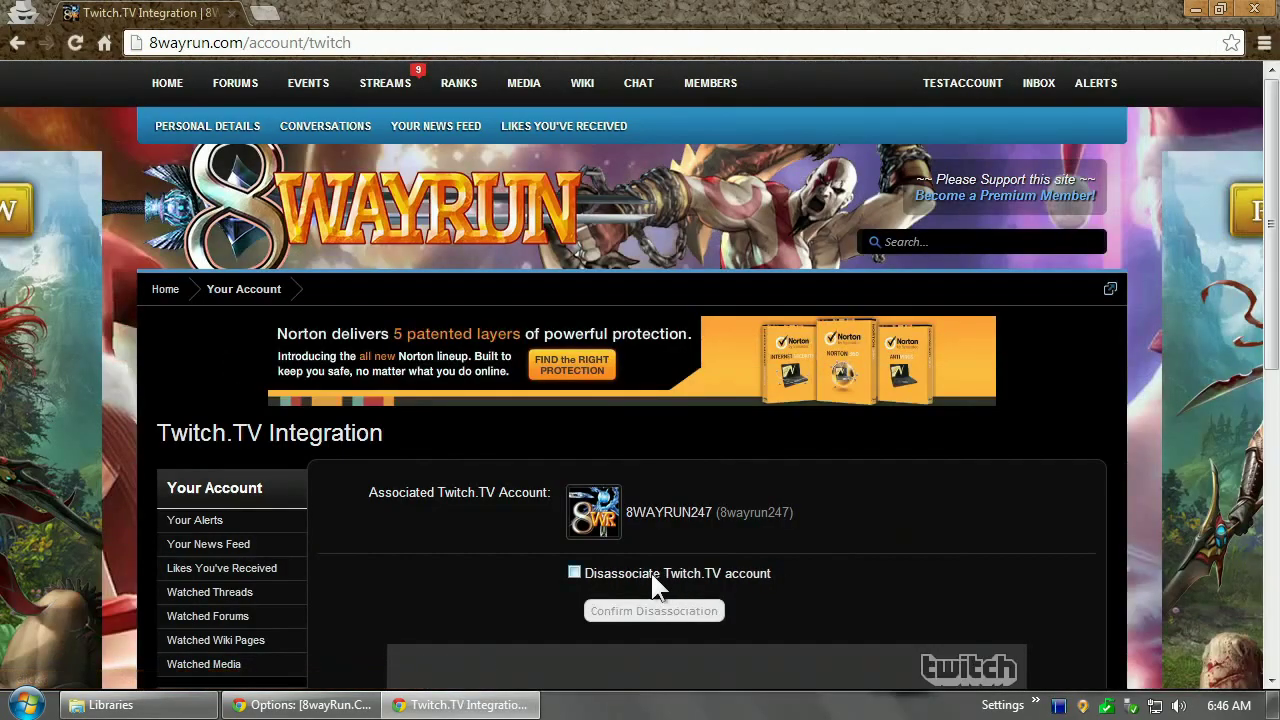
Review the newly linked account on the Twitch.TV Integration page, then bring the admin options window forward
scroll(546, 260, down, 3)
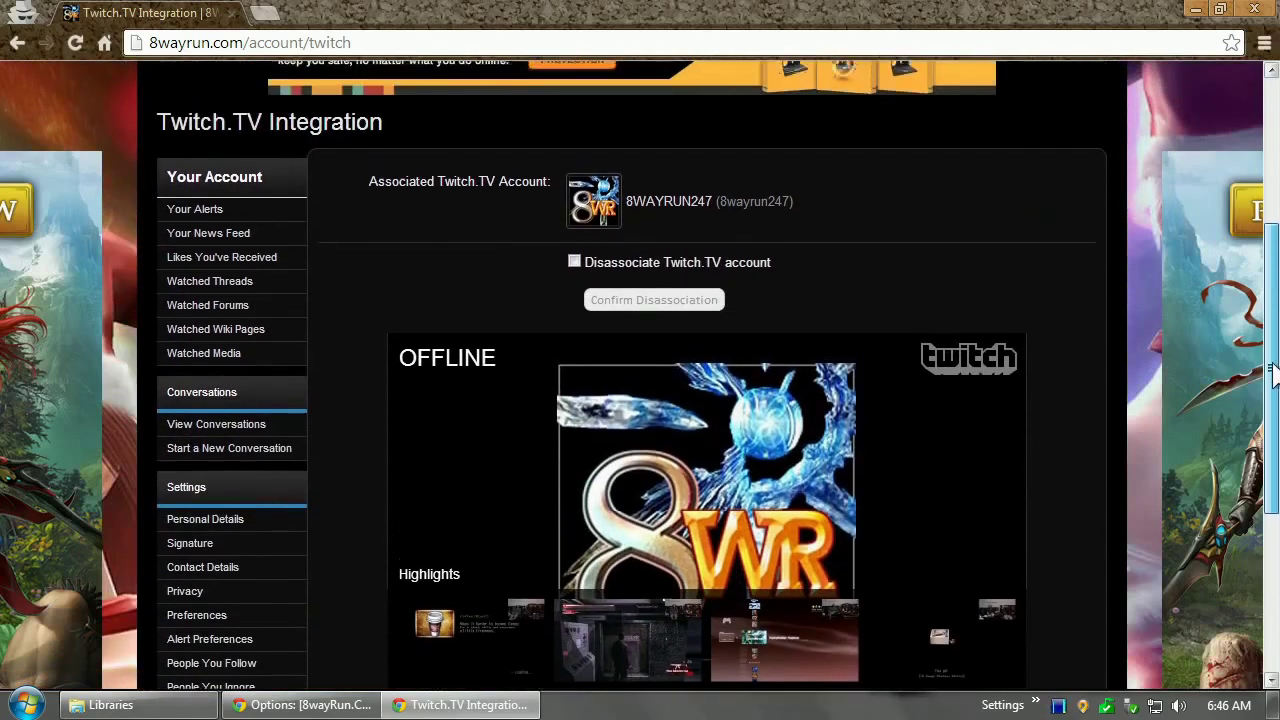
scroll(541, 311, up, 3)
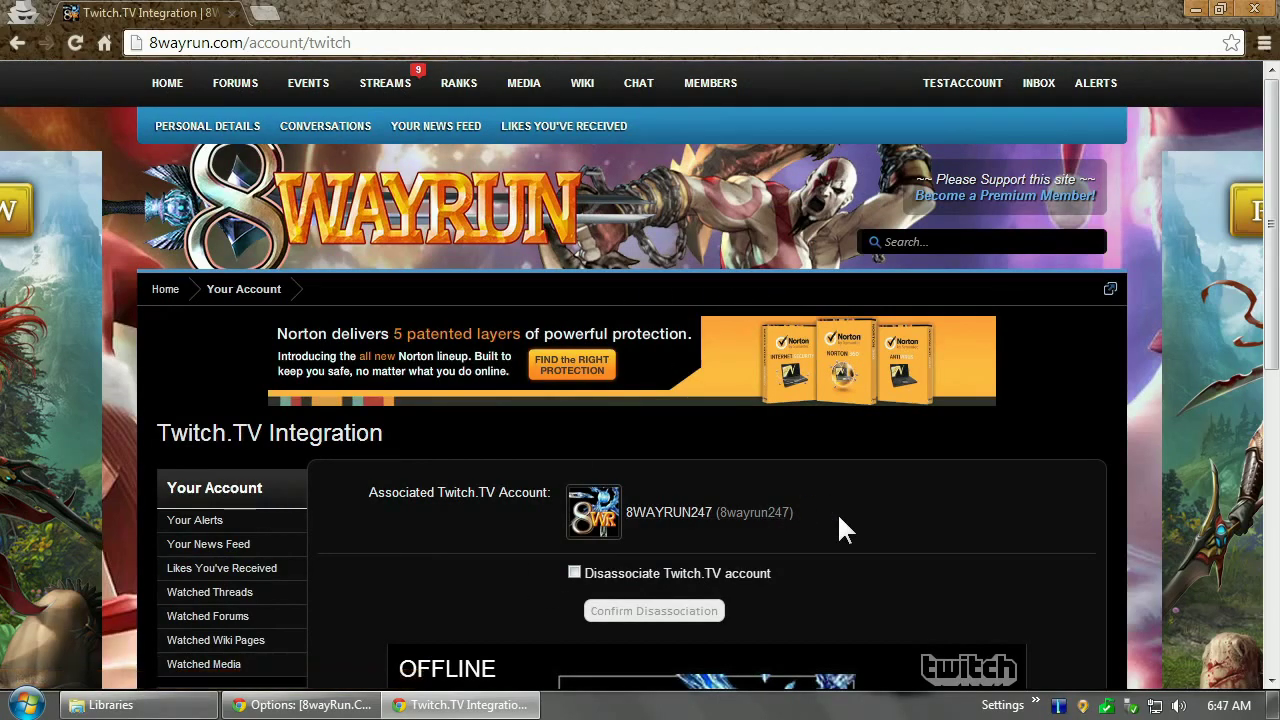
drag(1272, 225, 1272, 255)
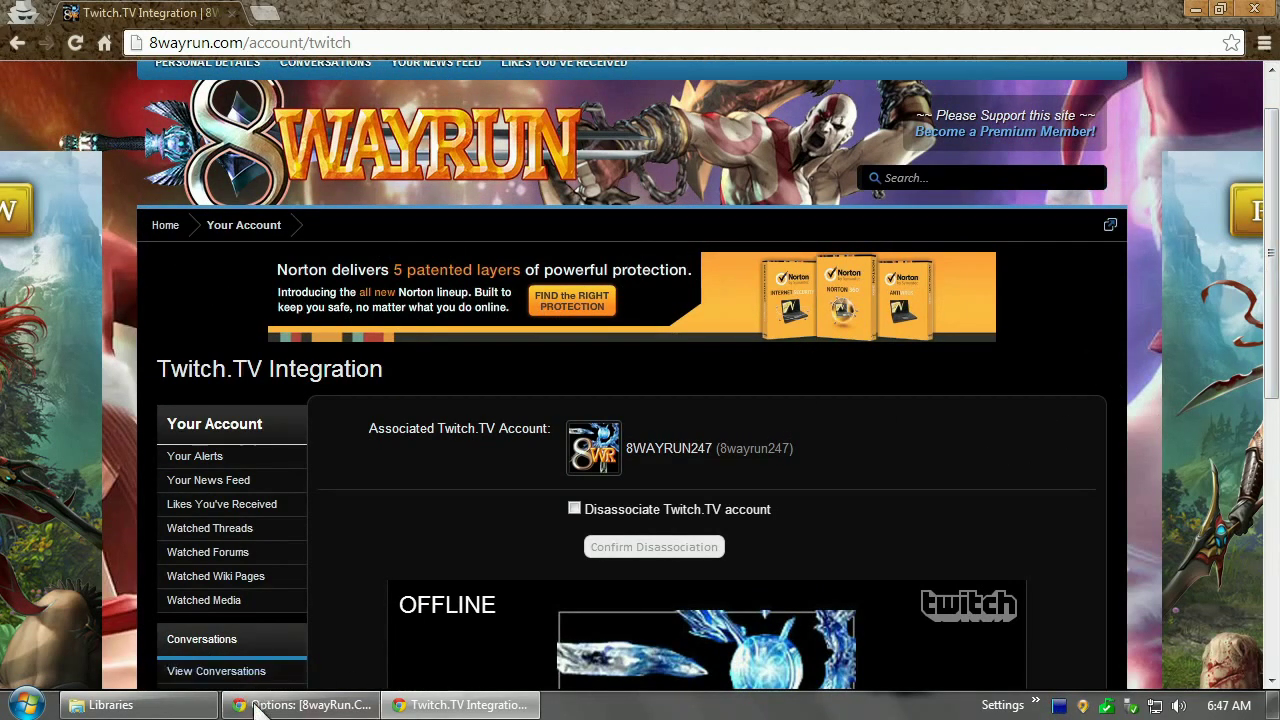
mouse_move(300, 705)
click(480, 610)
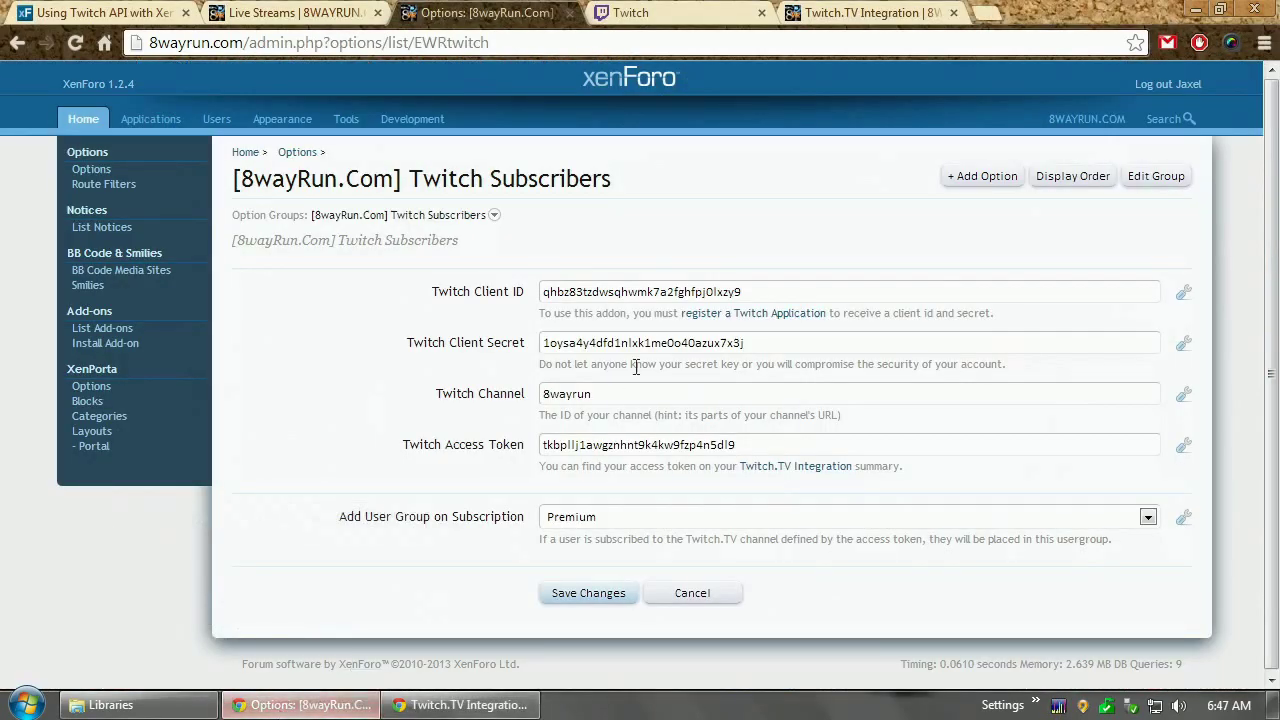
Highlight the 'subscribed to channel 8wayrun' message on the admin's page, then return to the test member's window
click(860, 12)
scroll(1270, 370, down, 2)
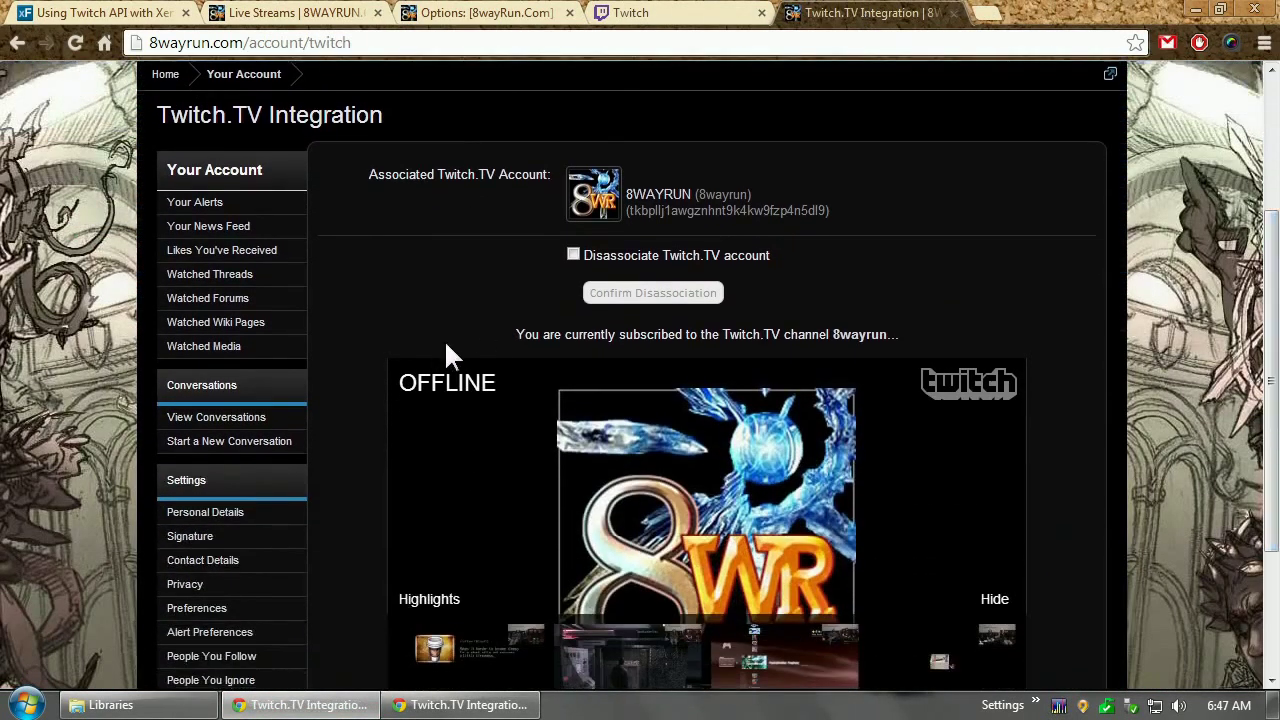
drag(518, 334, 953, 333)
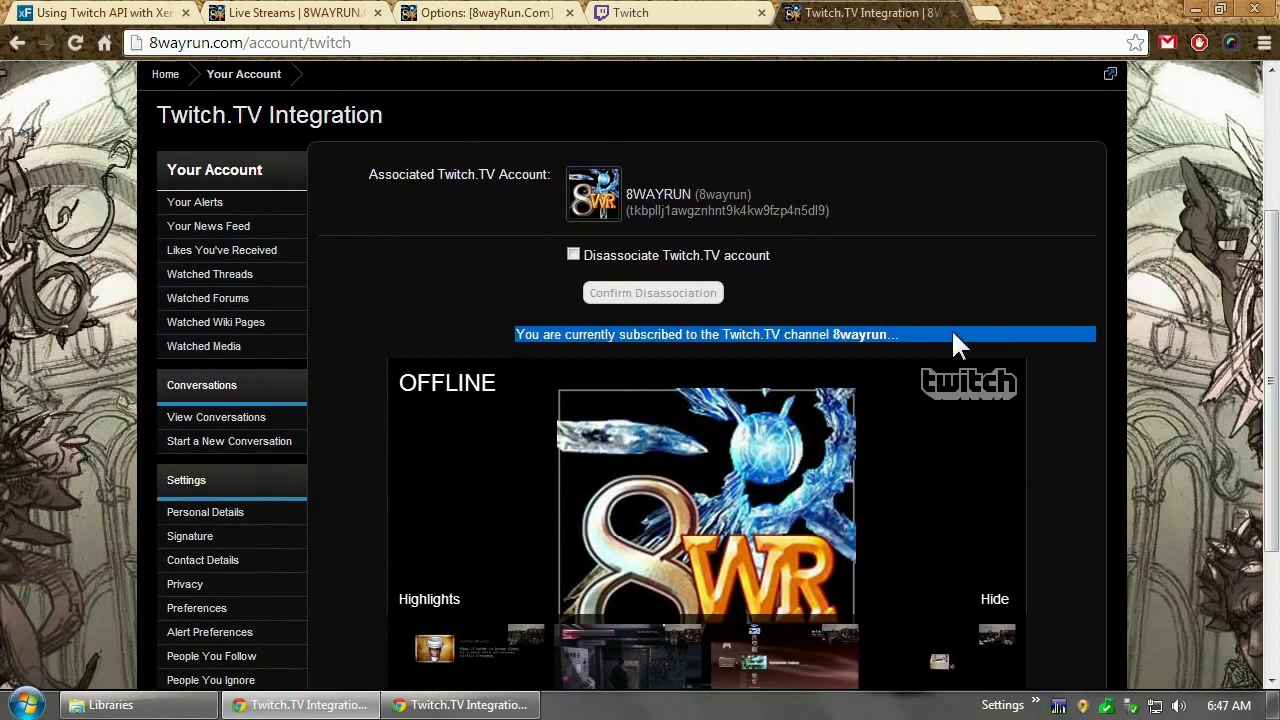
click(939, 334)
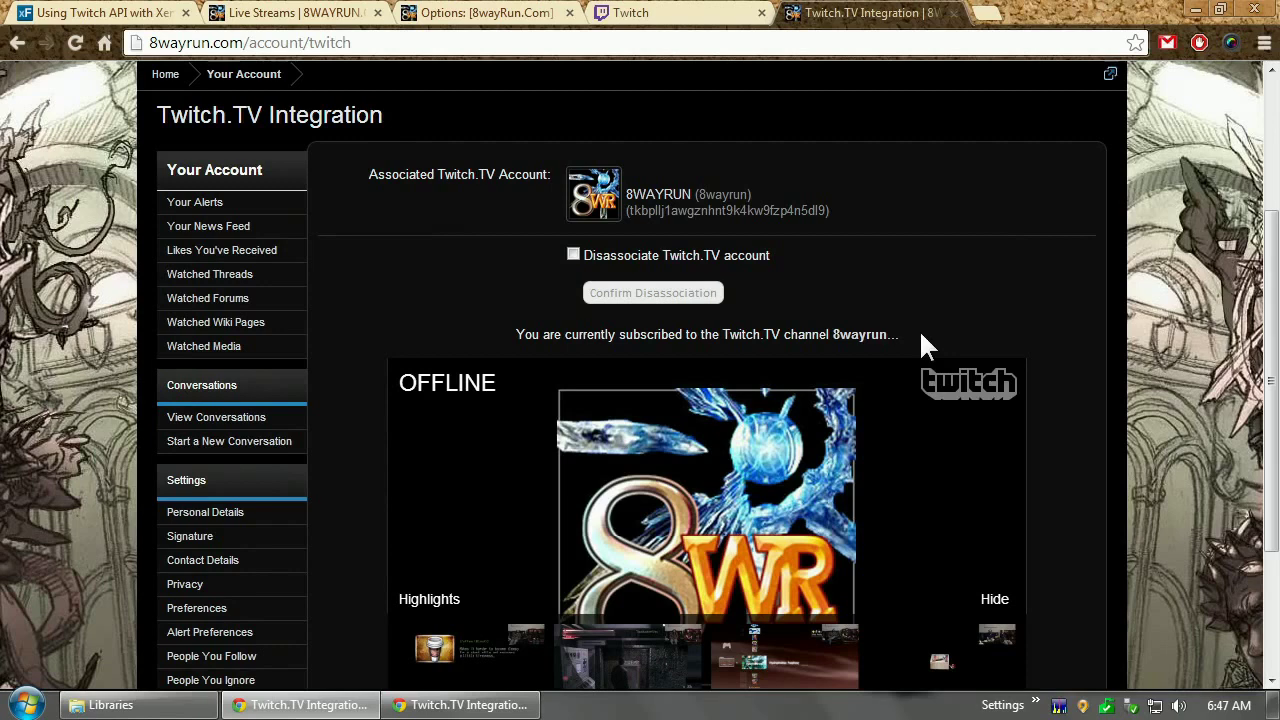
click(470, 705)
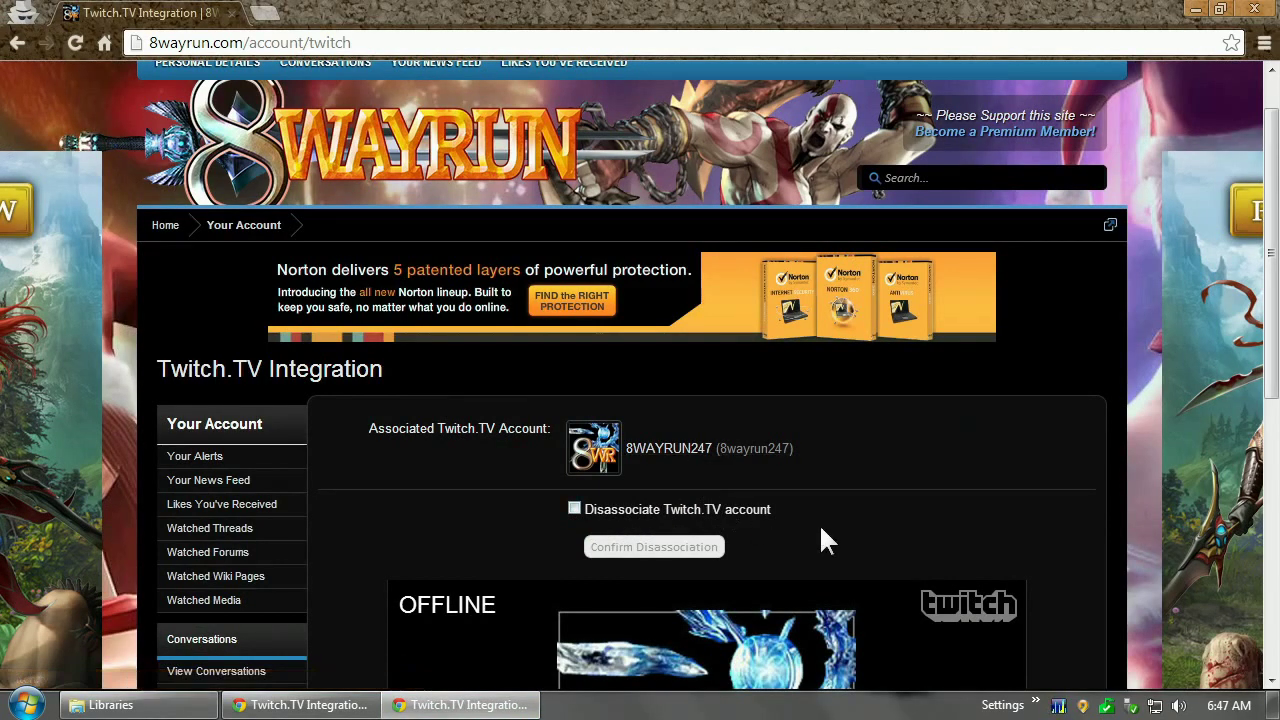
Scroll through the test member's Twitch.TV Integration page, then bring the admin's window to the front
scroll(990, 330, down, 2)
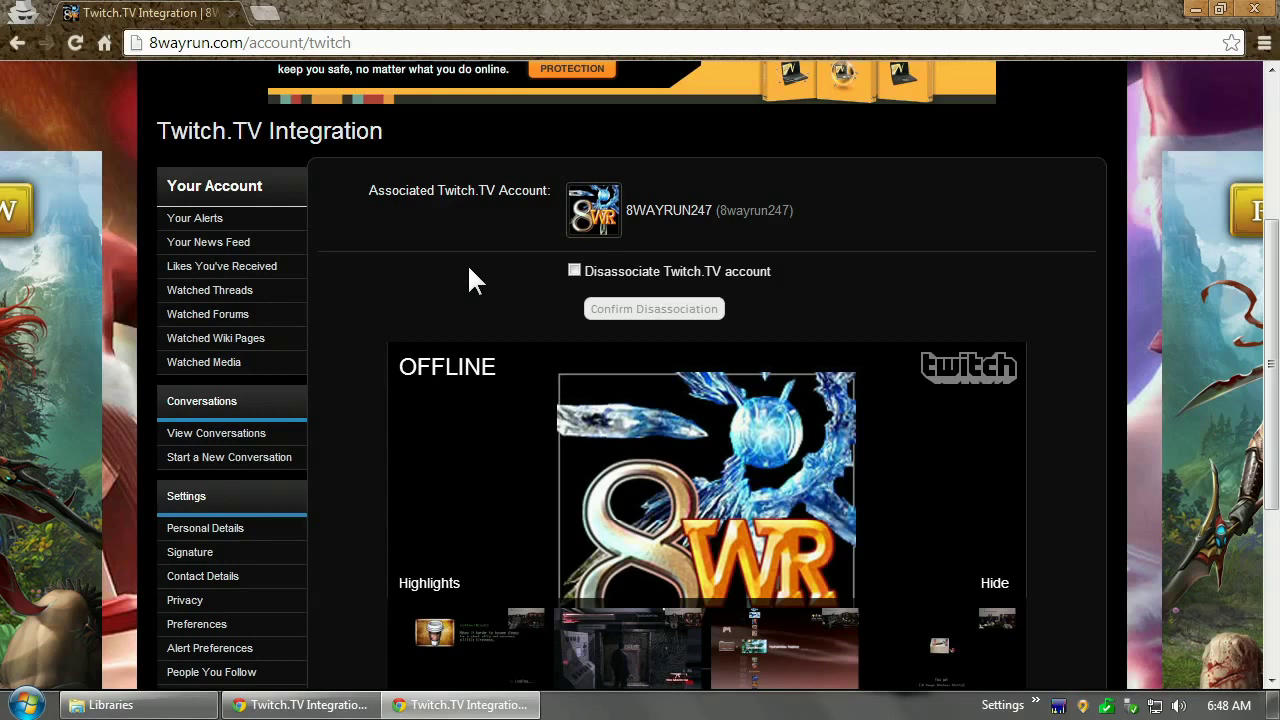
scroll(470, 268, up, 3)
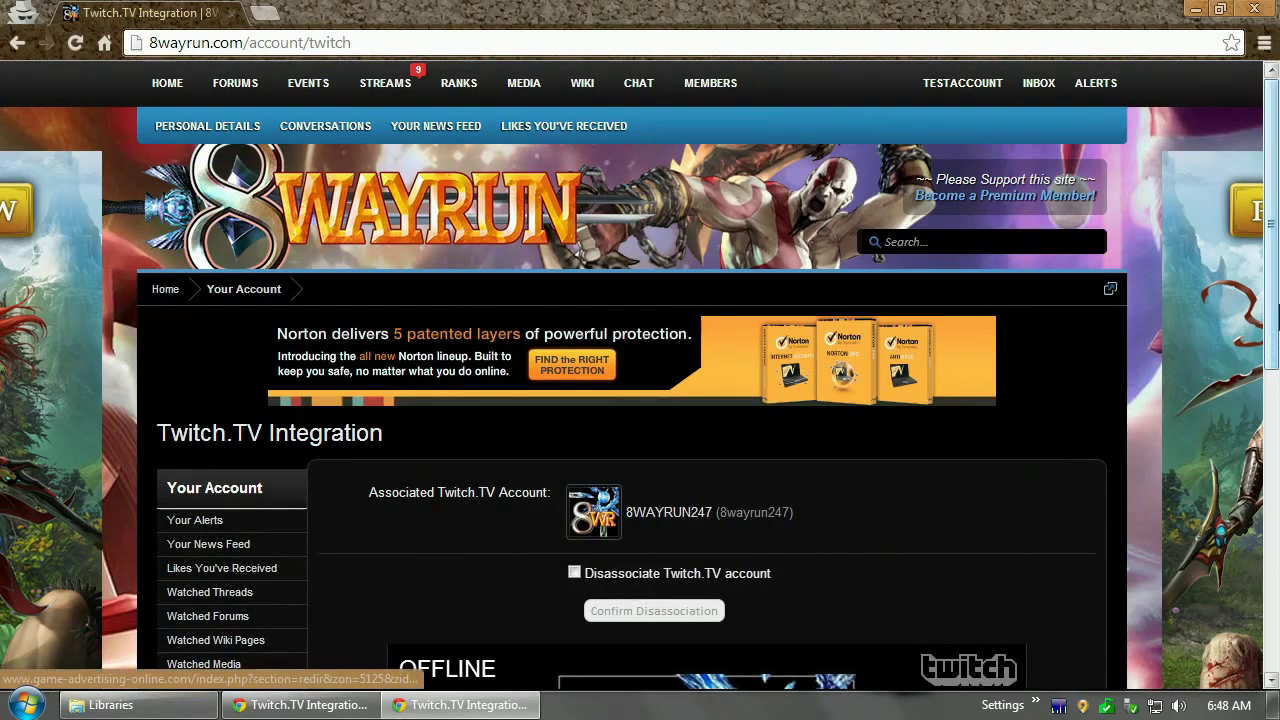
scroll(434, 390, down, 3)
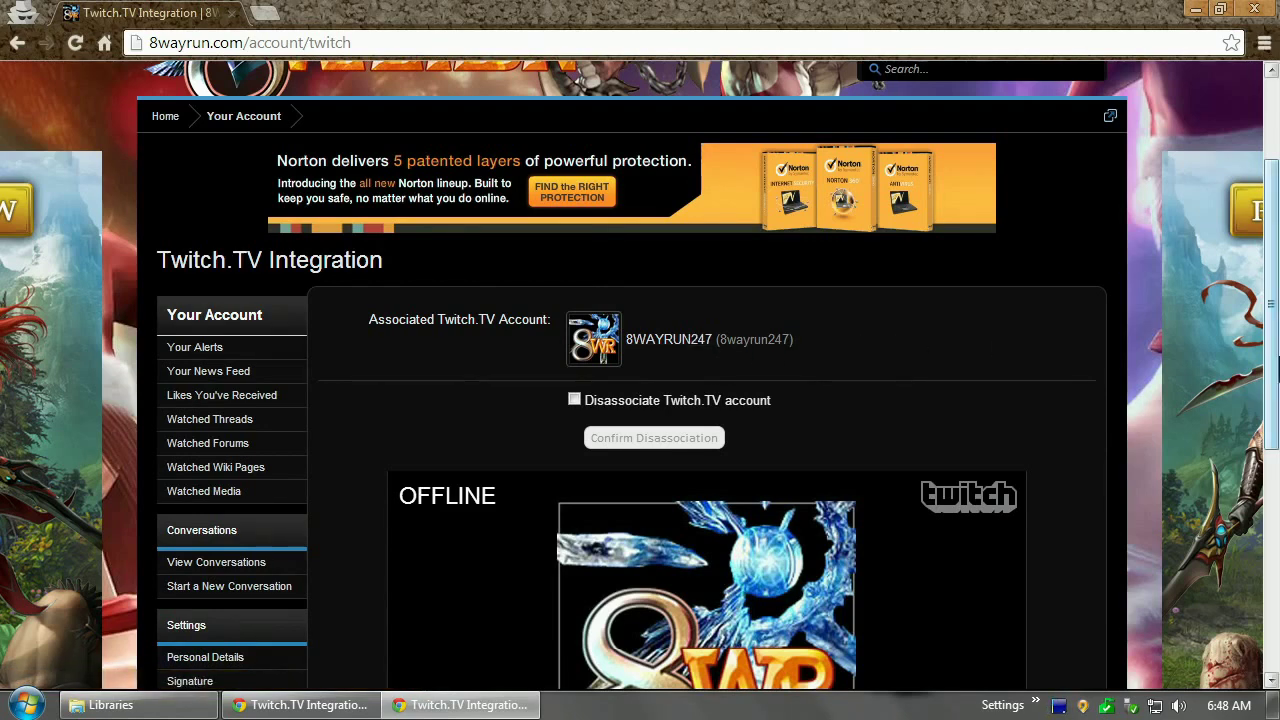
drag(1277, 368, 1277, 262)
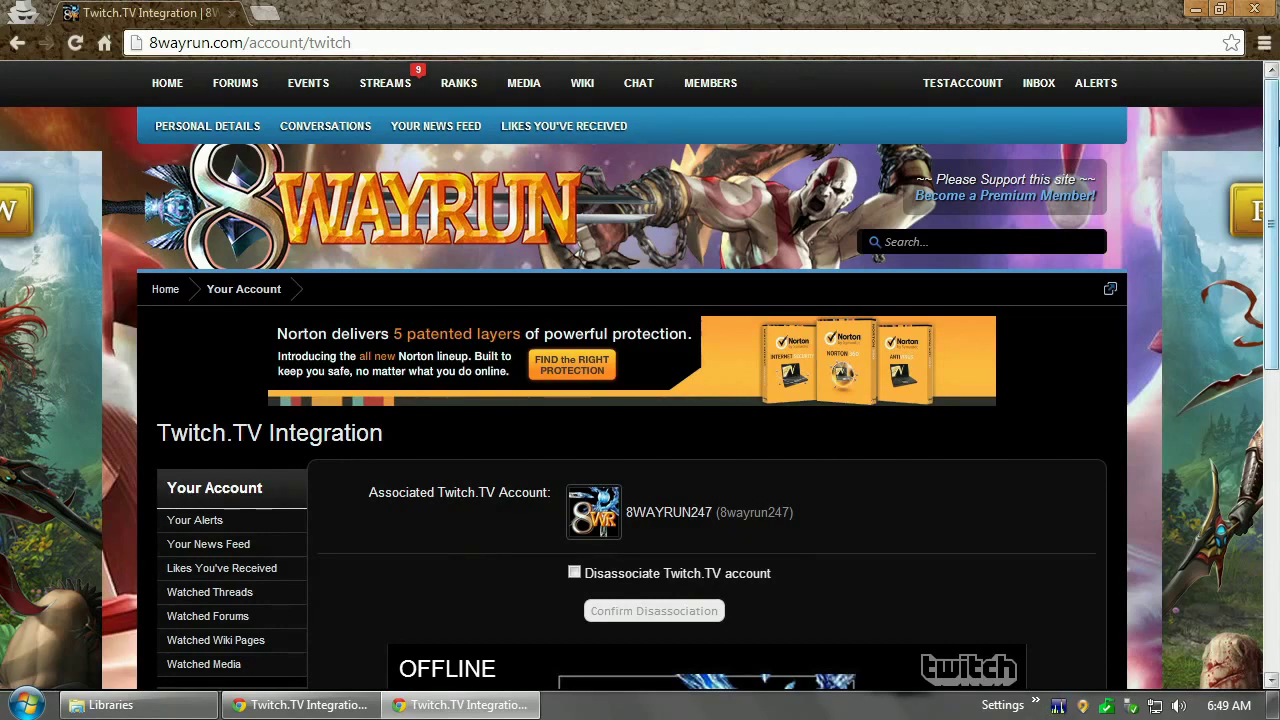
click(300, 704)
Open the 'Become a Premium Member' thread and follow its Twitch subscription link
scroll(1083, 141, up, 3)
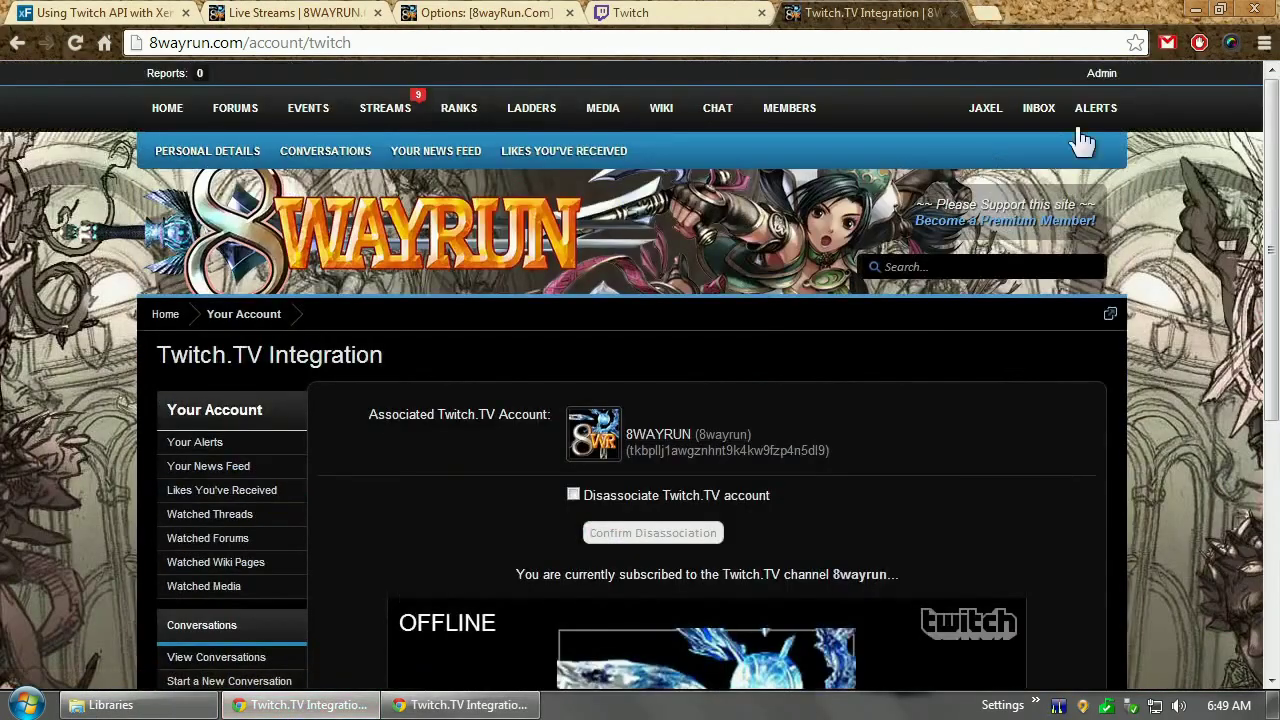
click(1035, 225)
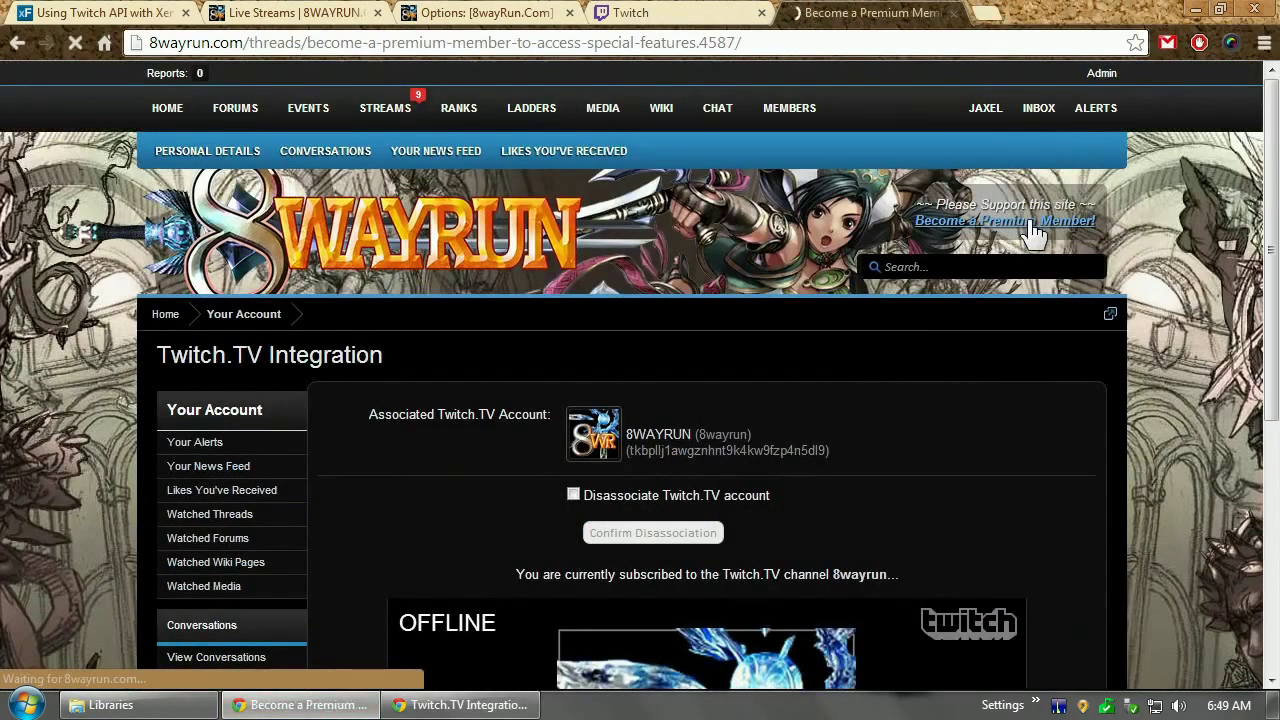
scroll(640, 373, down, 5)
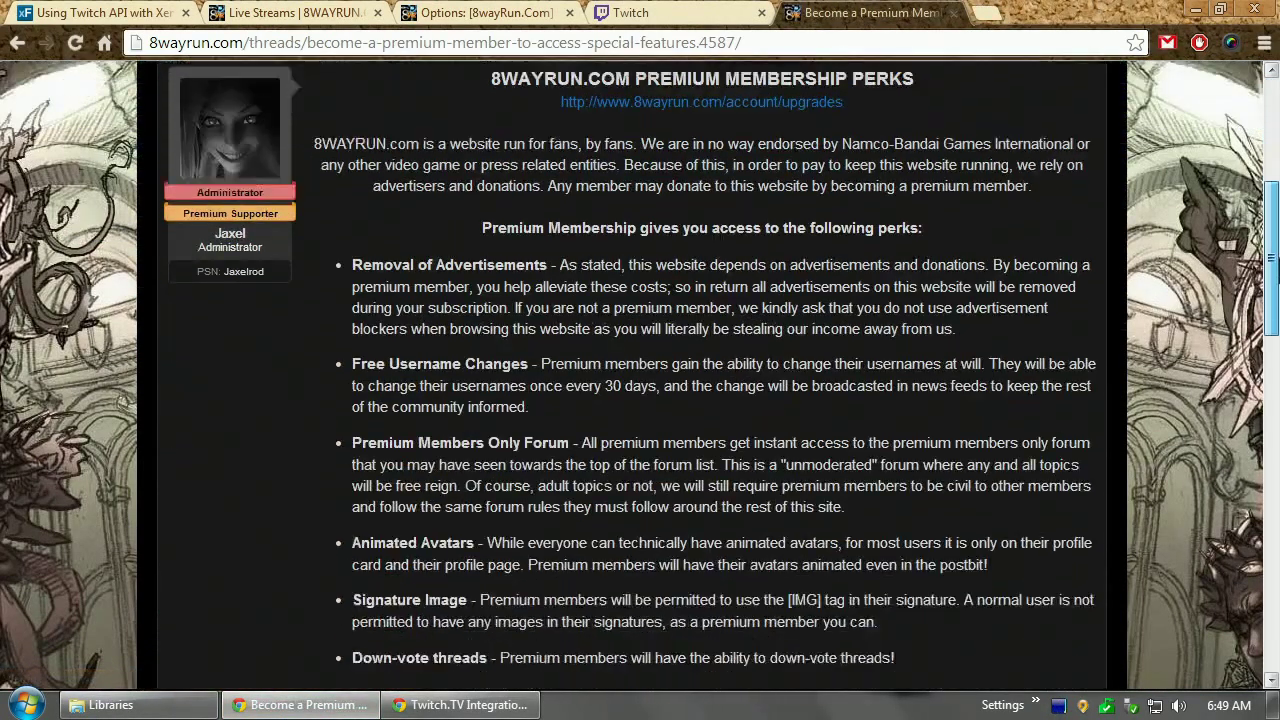
scroll(673, 413, down, 12)
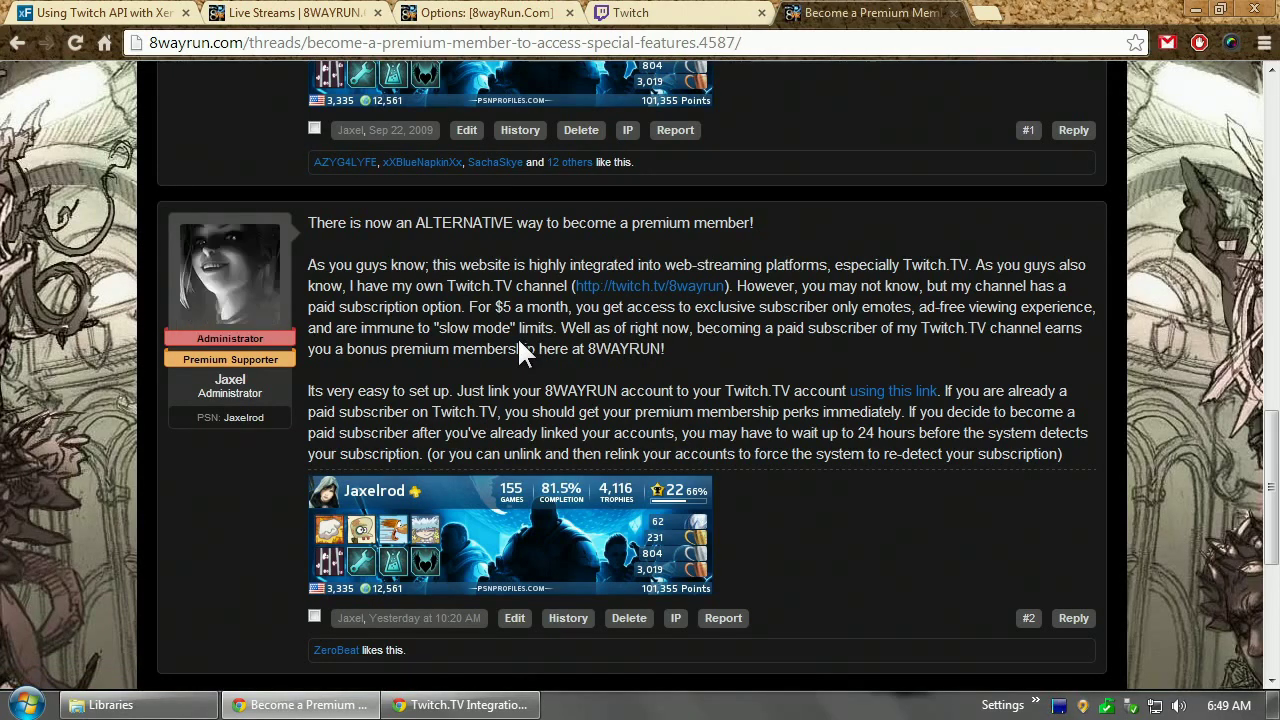
click(895, 392)
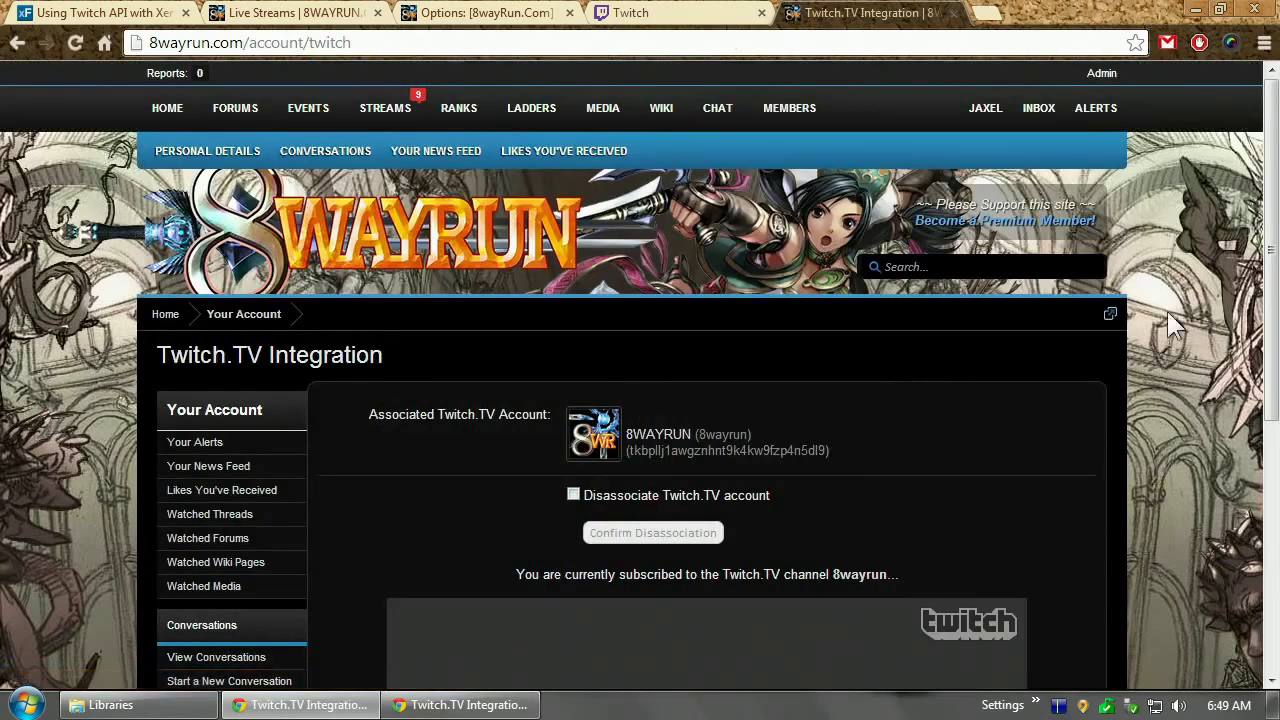
Look over the Twitch.TV Integration page, then go to the Facebook Integration settings
mouse_move(1272, 243)
mouse_down()
mouse_move(1272, 525)
mouse_move(1272, 243)
mouse_up()
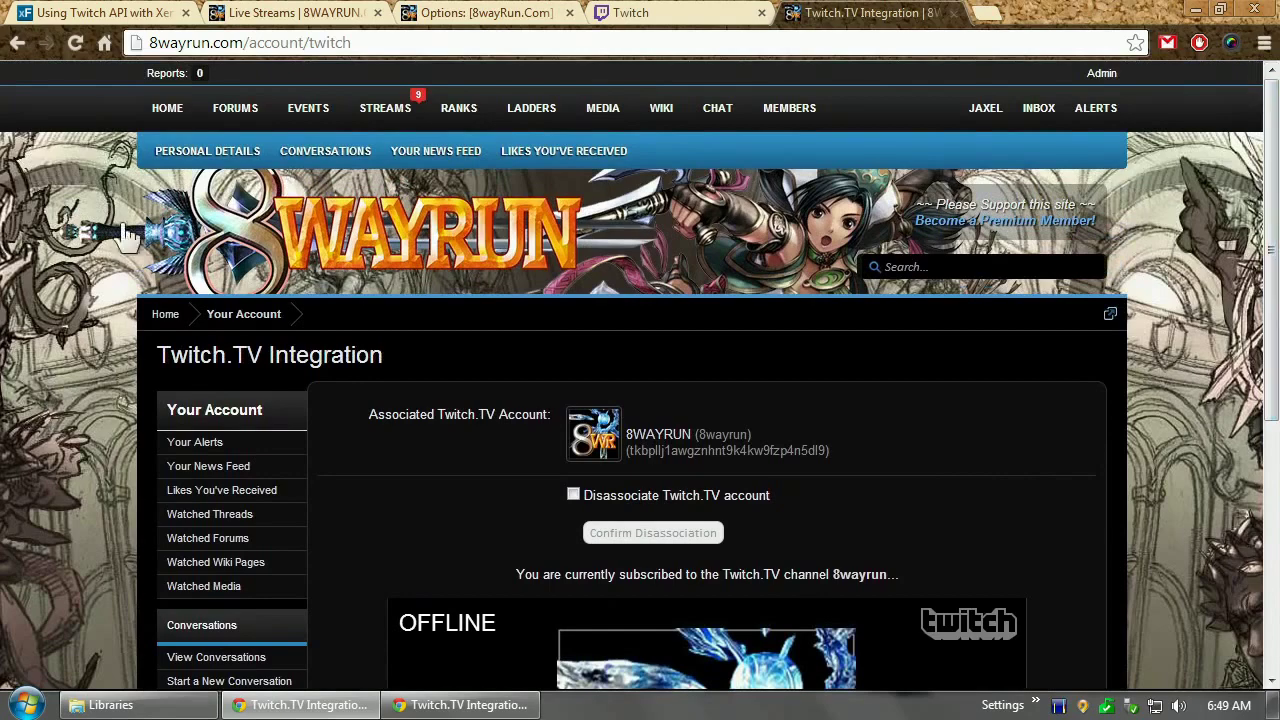
scroll(220, 577, down, 3)
scroll(220, 549, down, 1)
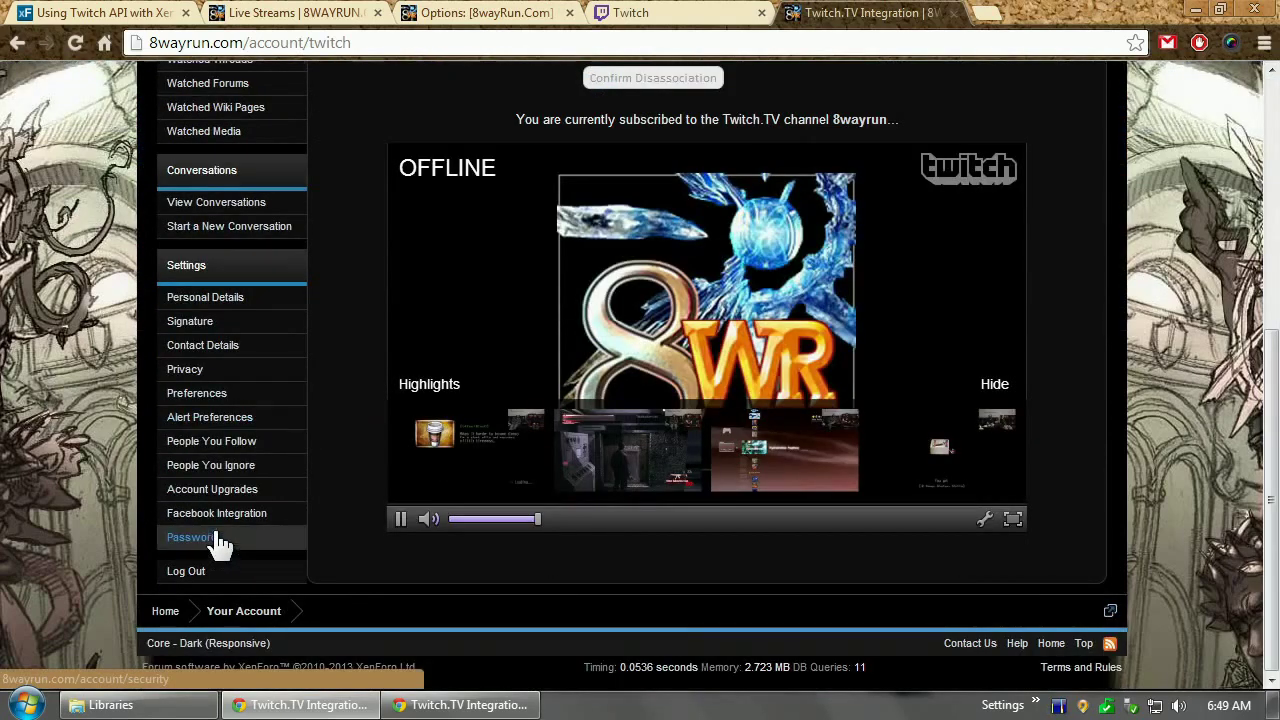
scroll(220, 545, up, 4)
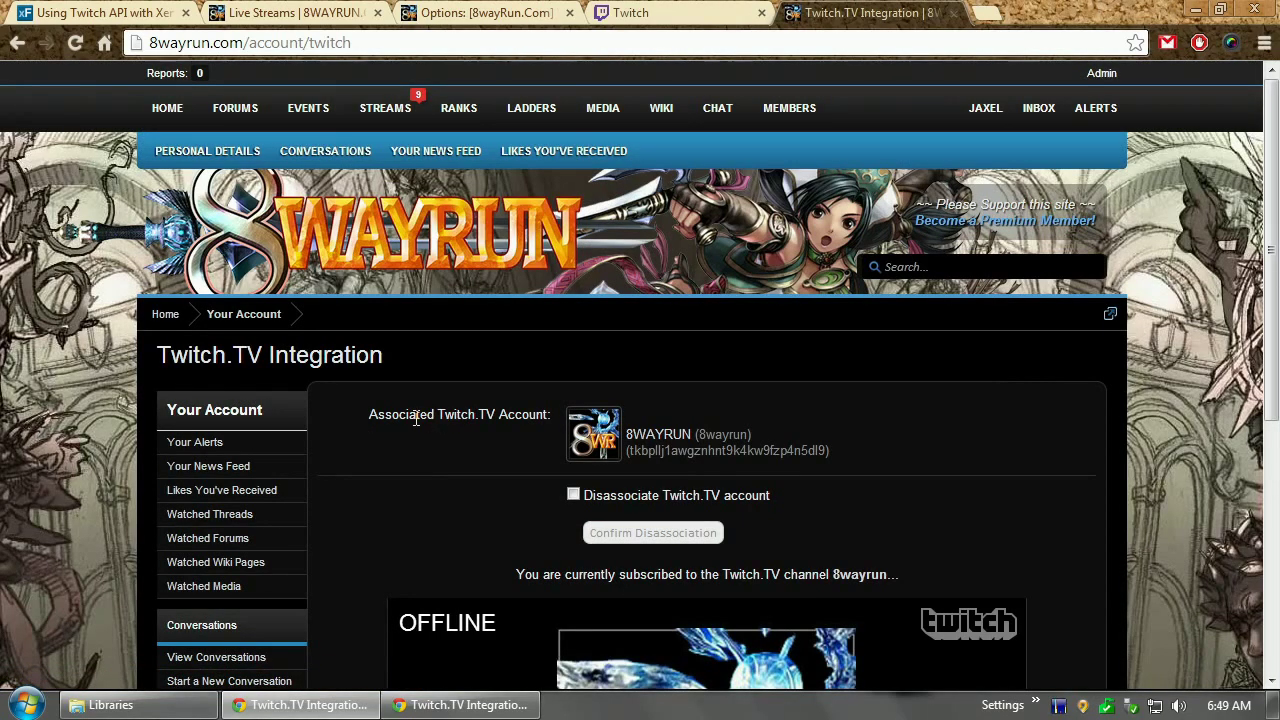
scroll(416, 418, down, 4)
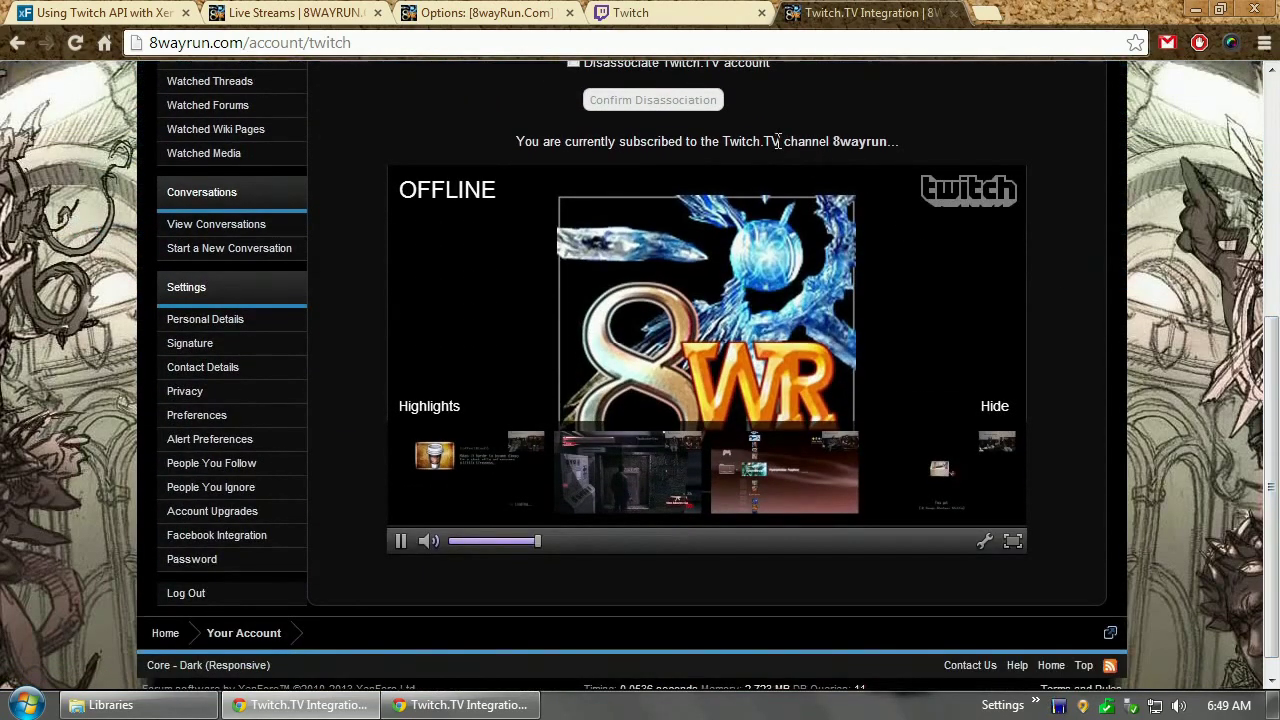
scroll(1210, 410, up, 3)
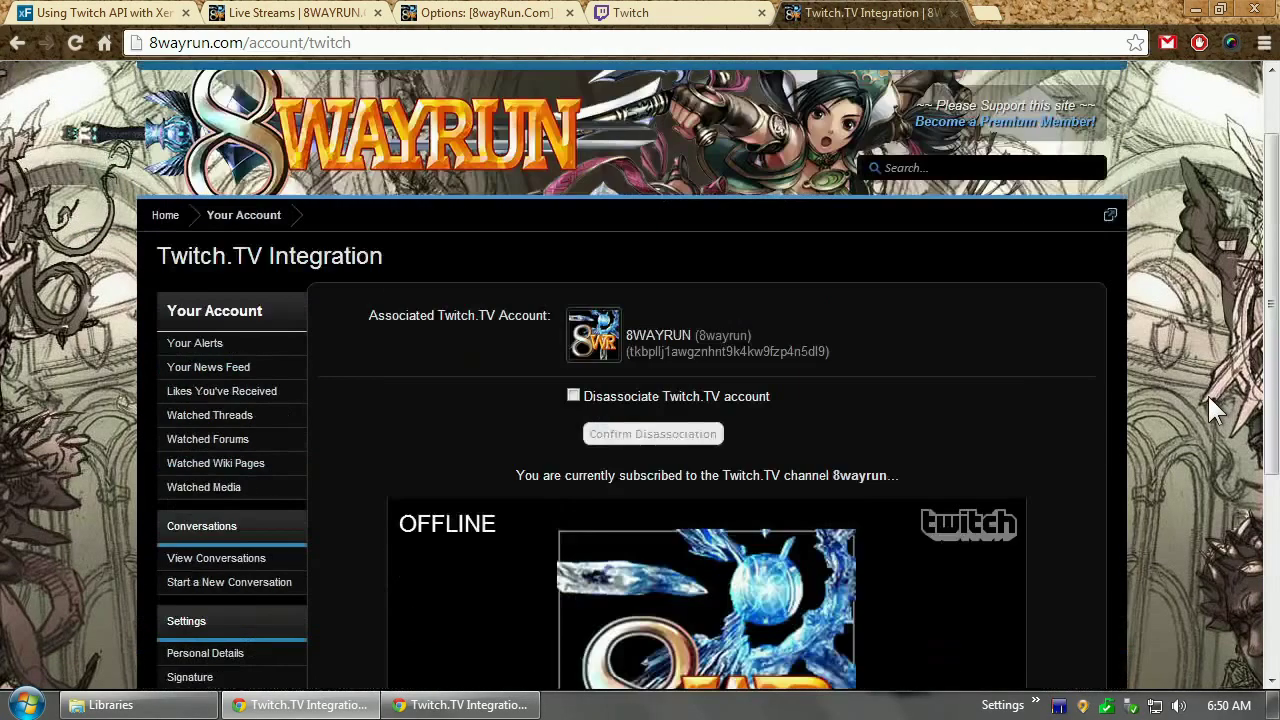
scroll(1207, 395, down, 3)
click(242, 518)
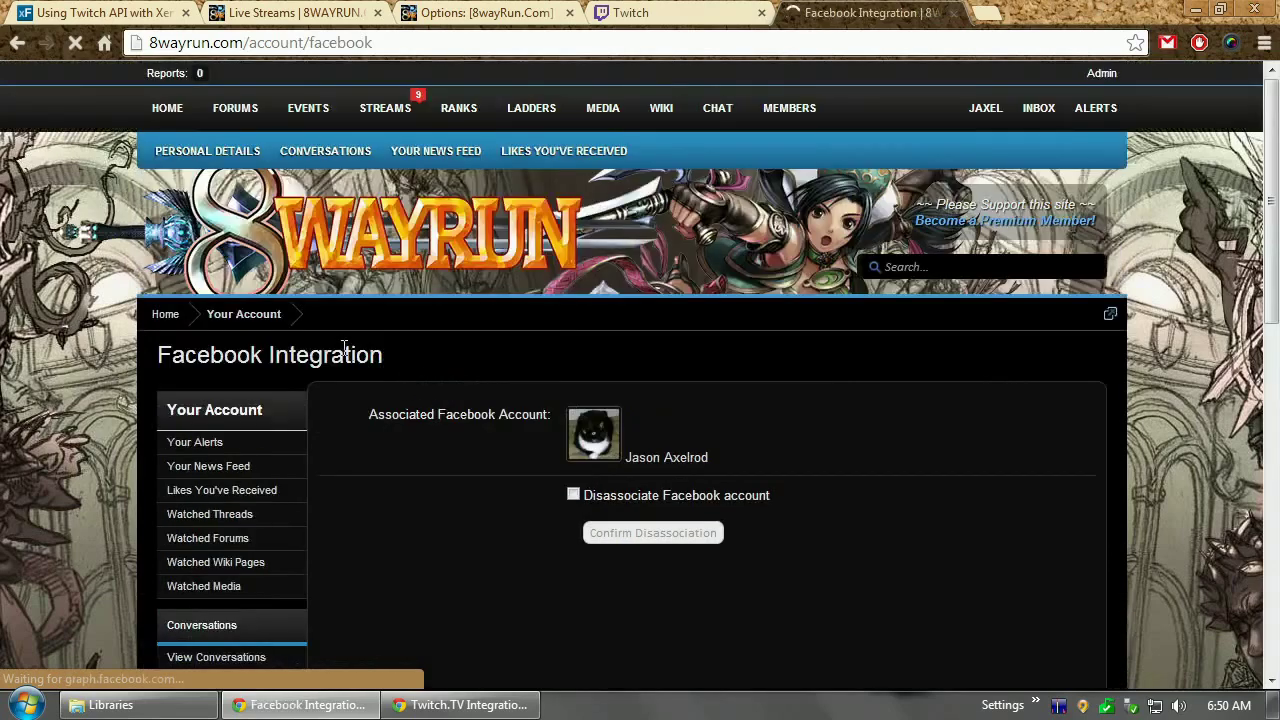
In the test account's window, check Alerts, log out, and open the login options
click(493, 710)
click(1100, 83)
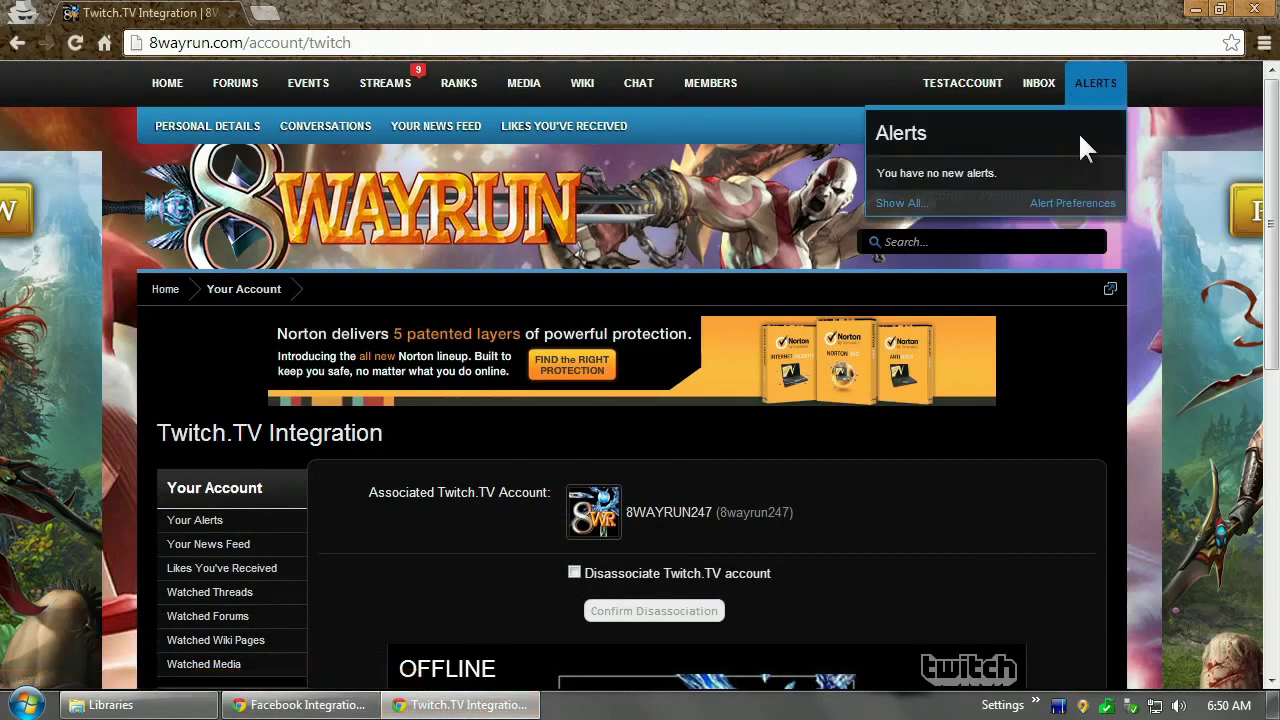
click(963, 84)
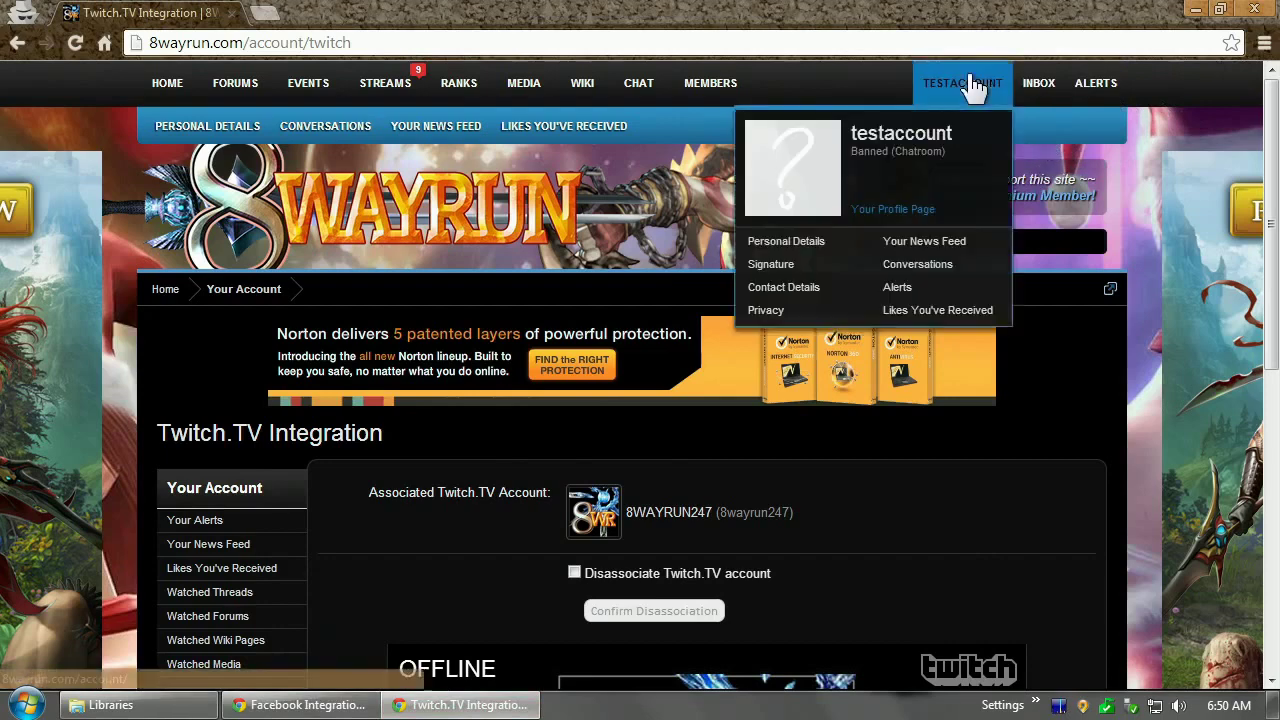
click(899, 456)
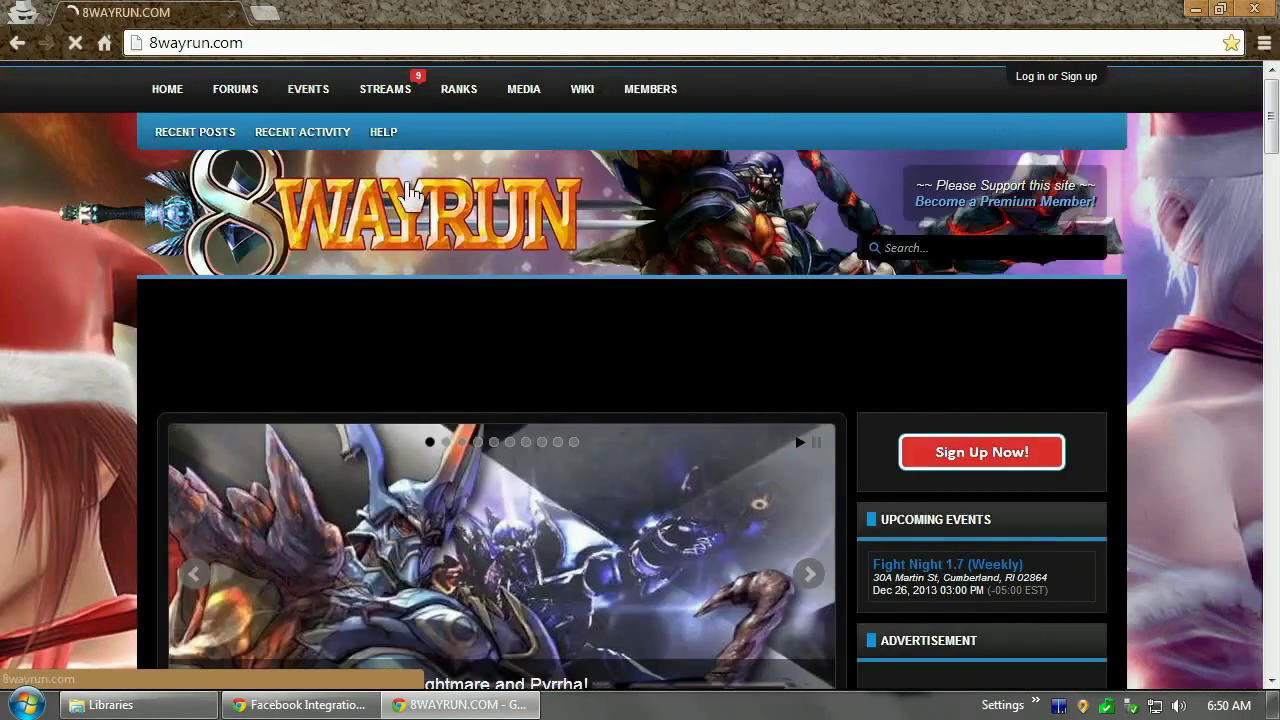
click(1060, 78)
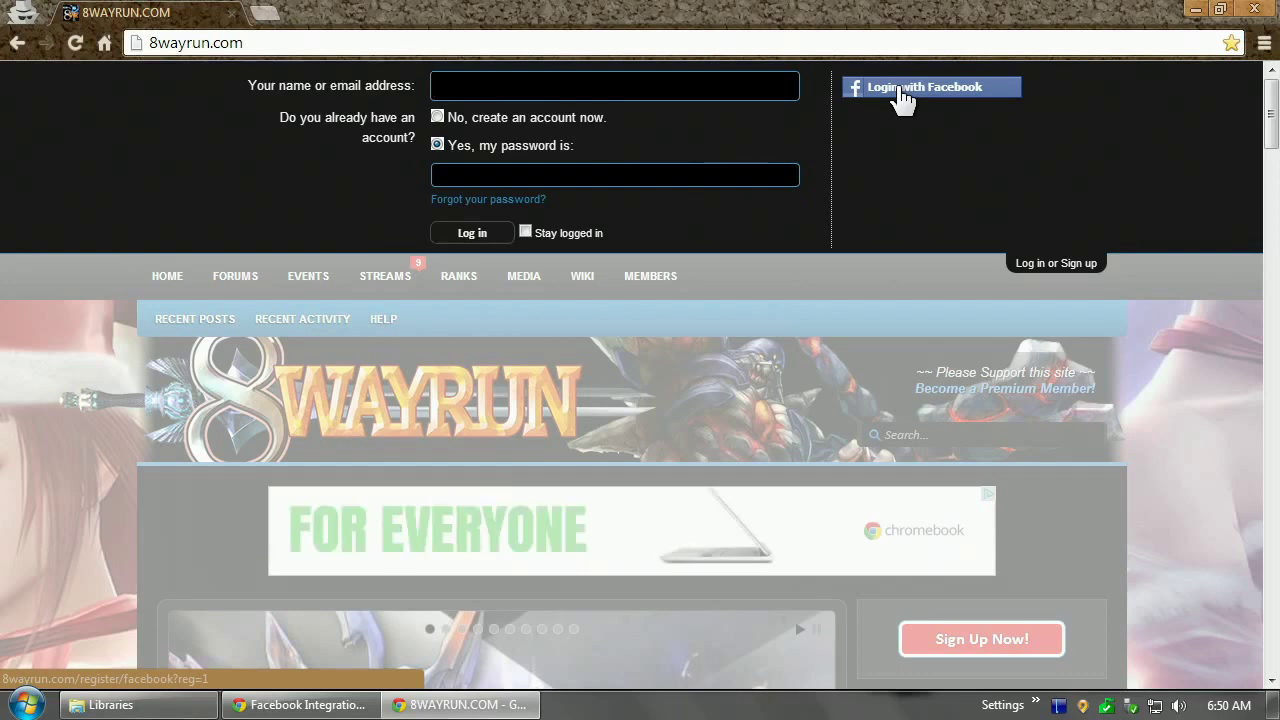
Return the admin window to the Twitch.TV Integration page showing the 8wayrun subscription
click(306, 705)
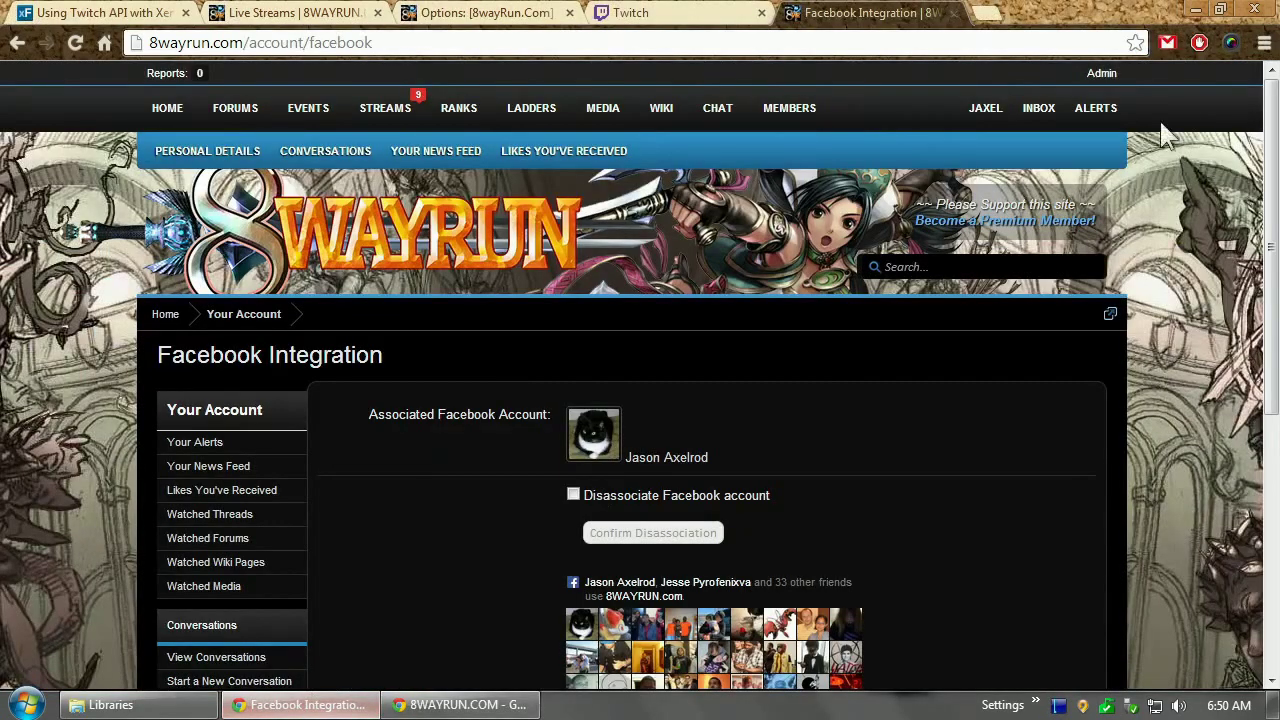
scroll(750, 500, down, 5)
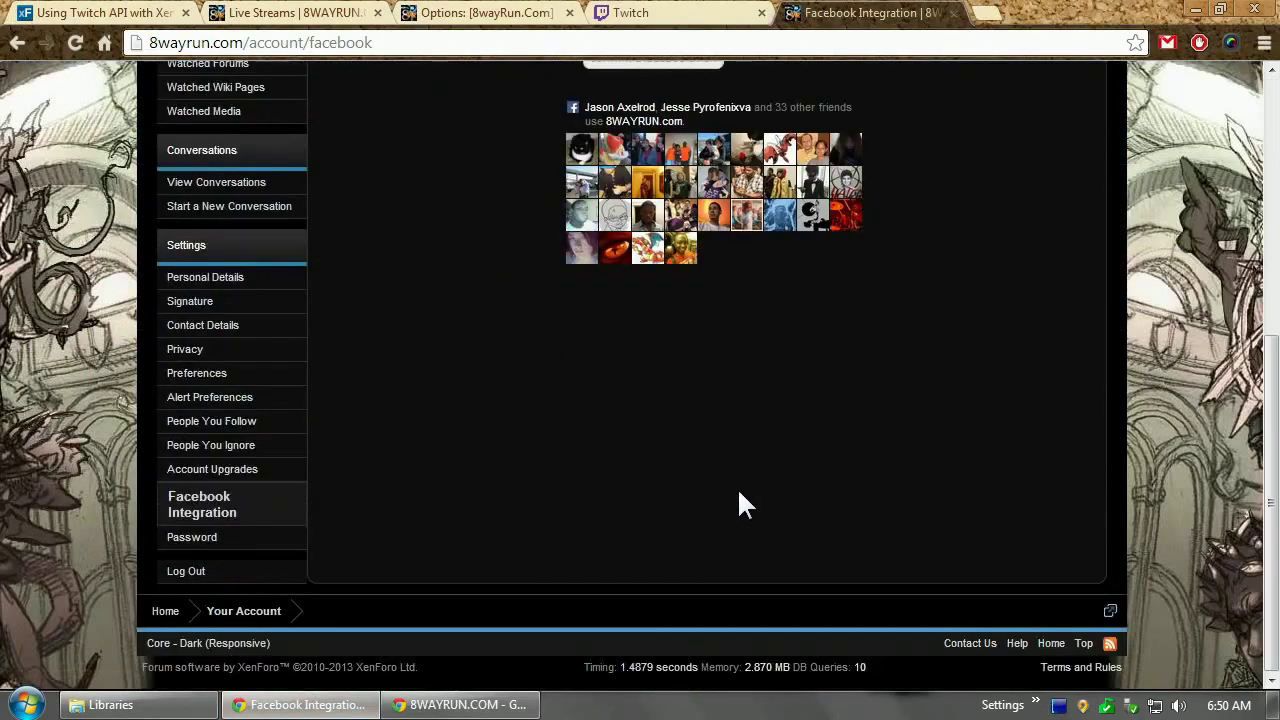
scroll(737, 487, up, 5)
click(17, 42)
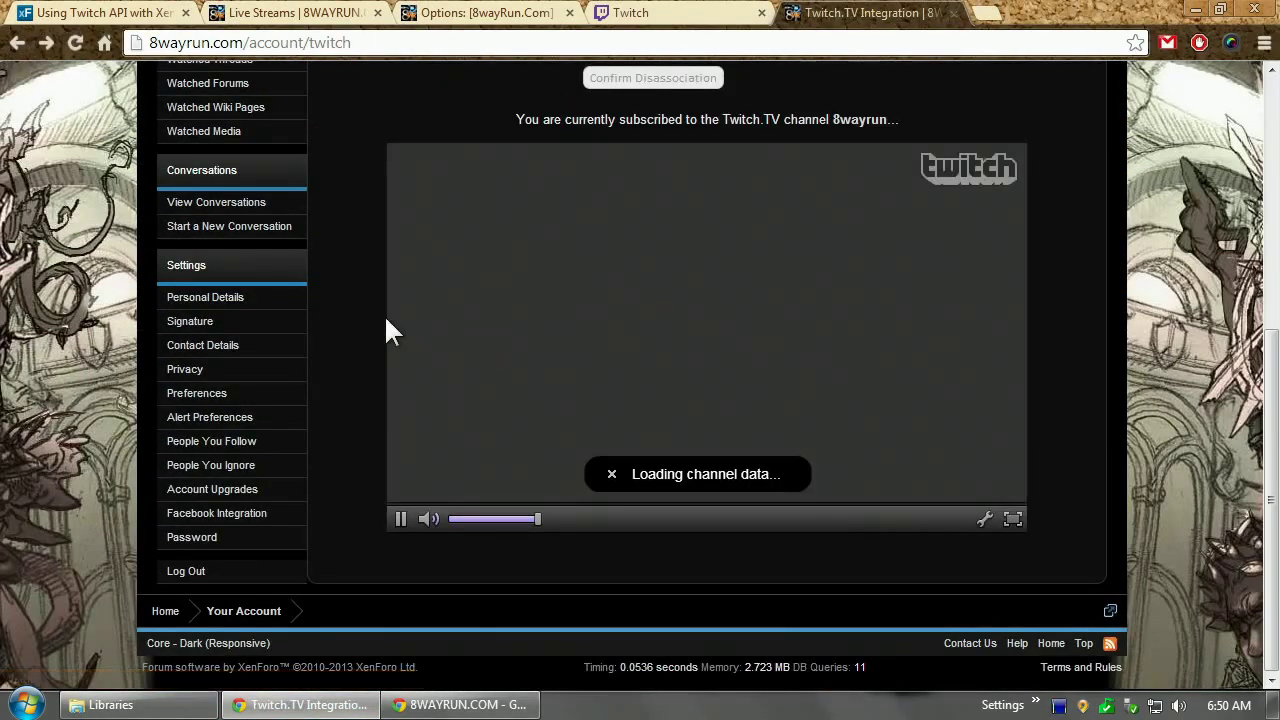
scroll(388, 330, up, 5)
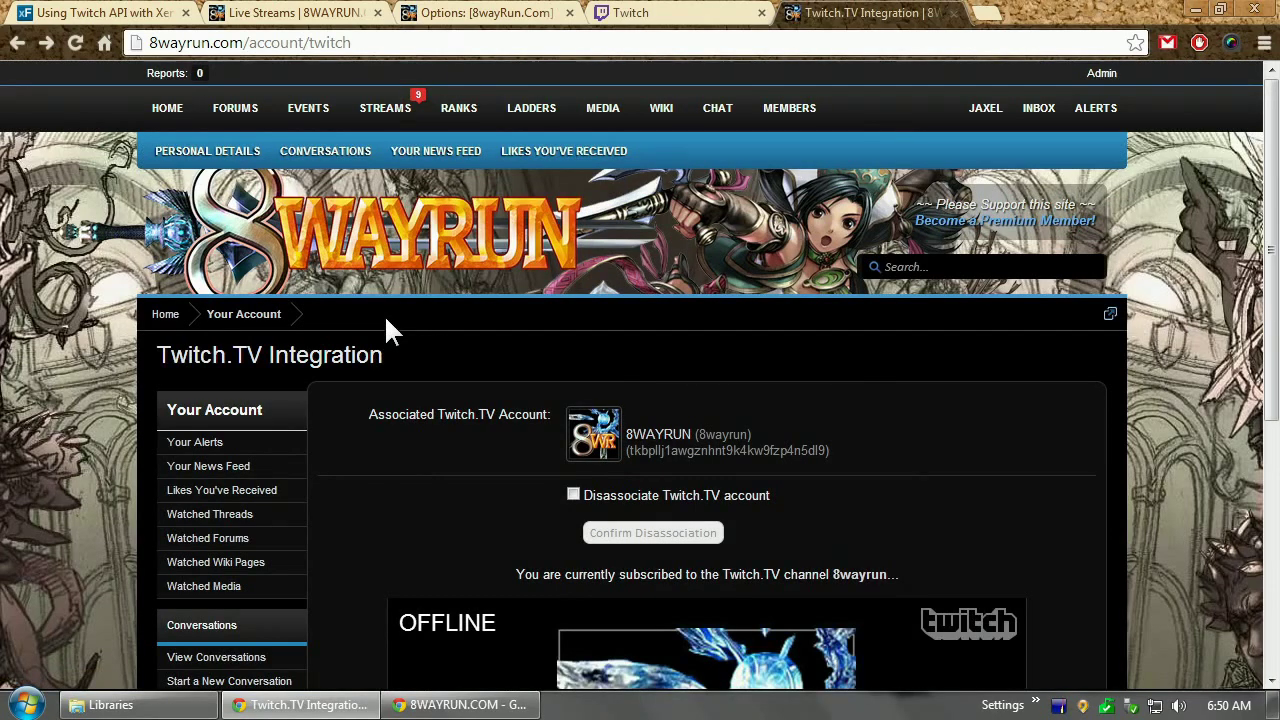
drag(627, 450, 832, 457)
In the first tab, open the full Most Active Authors list for resources
click(100, 13)
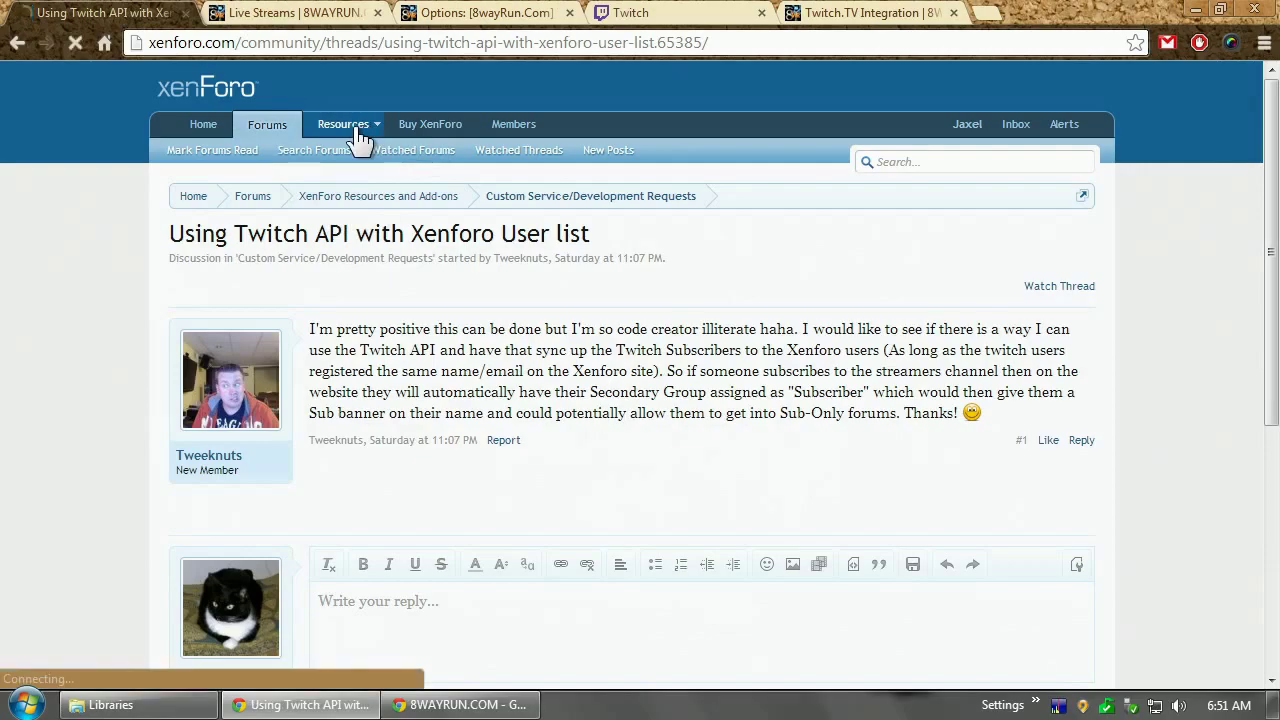
scroll(45, 457, down, 5)
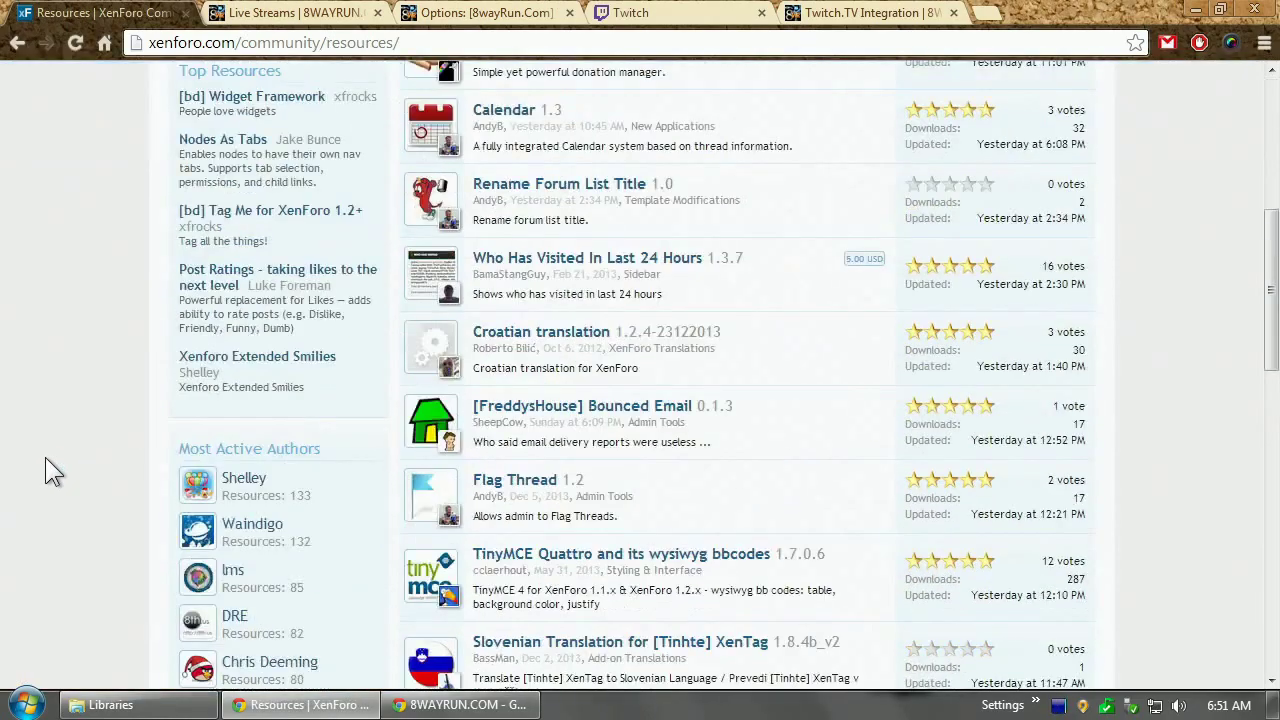
scroll(45, 460, down, 5)
scroll(43, 471, up, 8)
scroll(222, 508, down, 3)
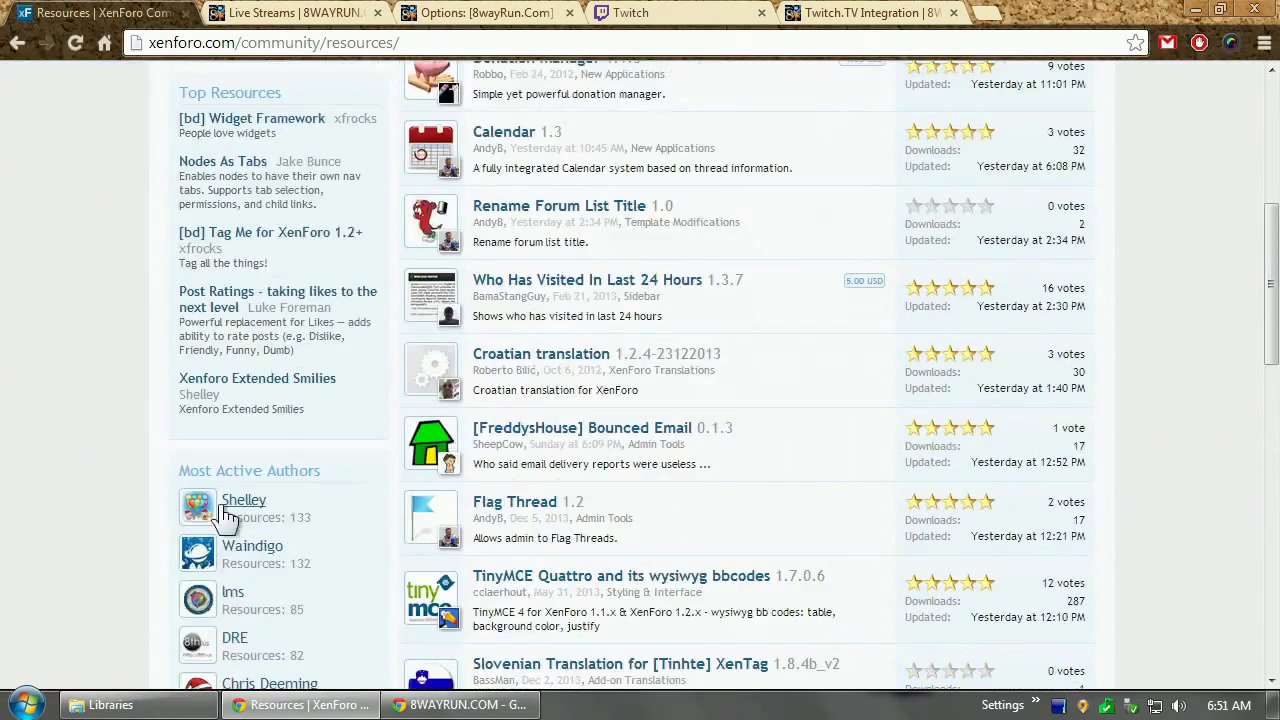
click(245, 472)
Open a top author's member card and view their 22 resources
scroll(54, 423, down, 15)
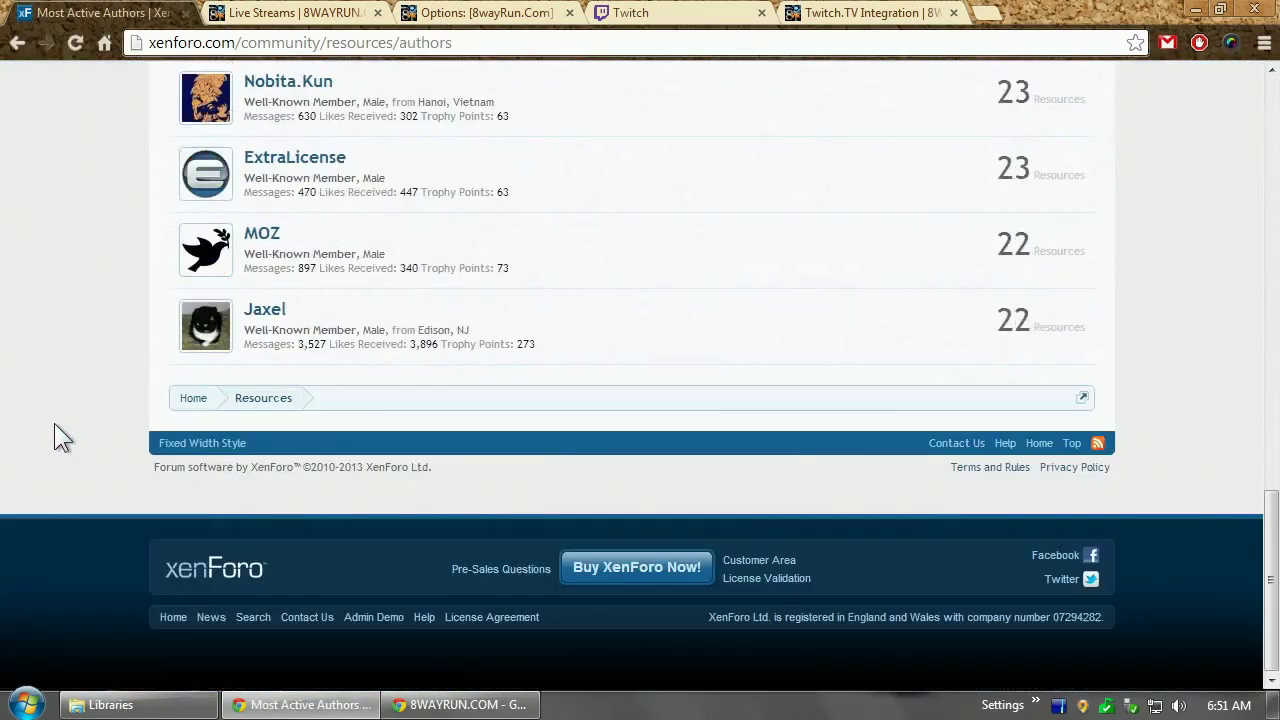
scroll(54, 423, up, 2)
click(278, 480)
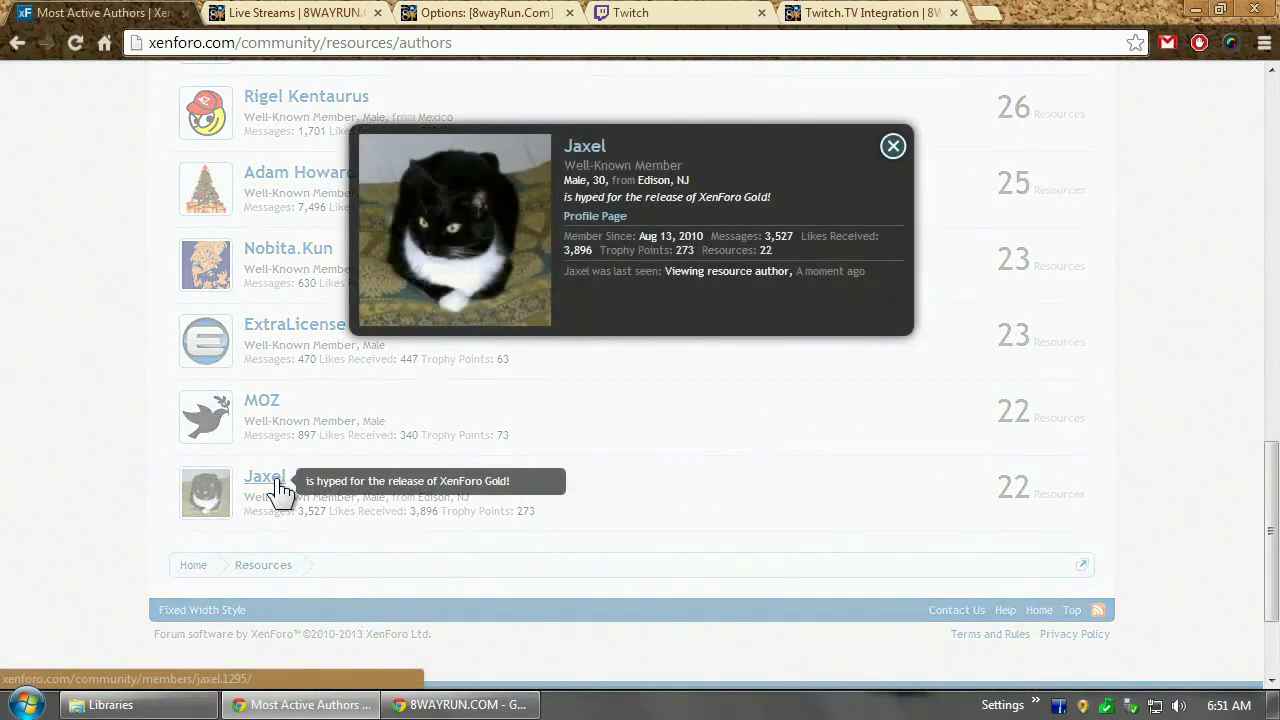
click(1010, 500)
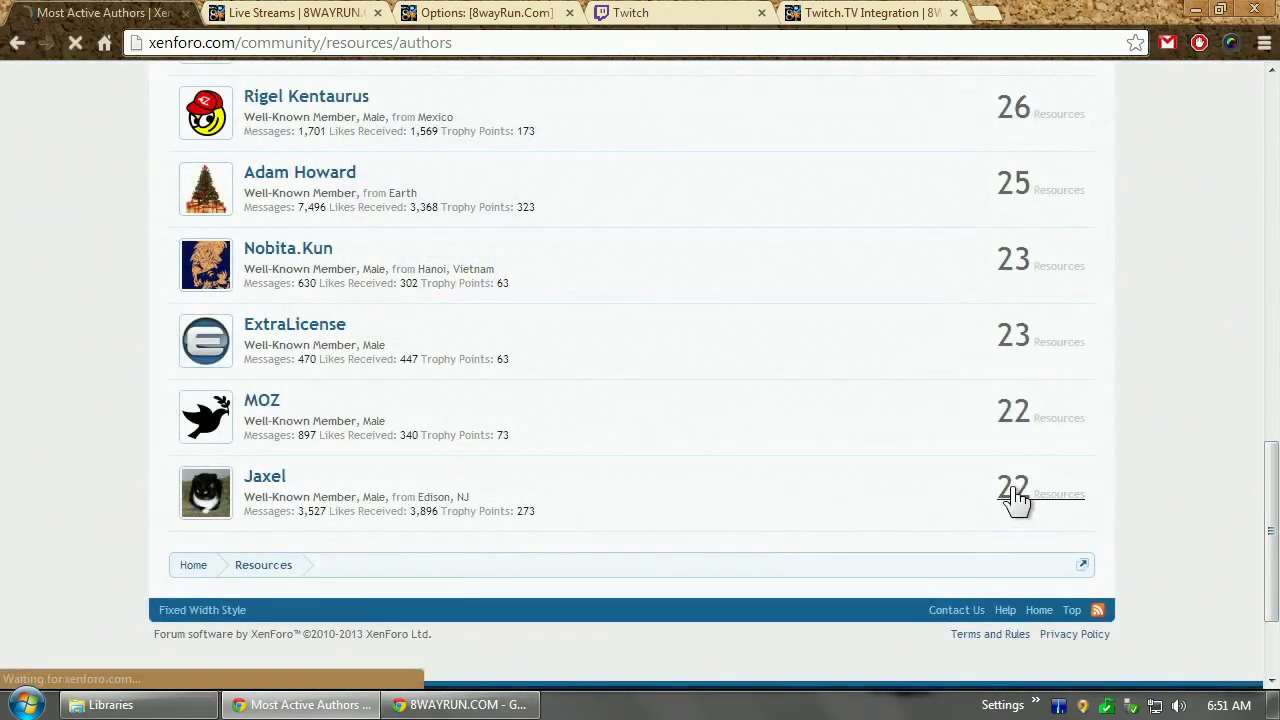
scroll(1074, 517, down, 3)
scroll(1153, 510, up, 3)
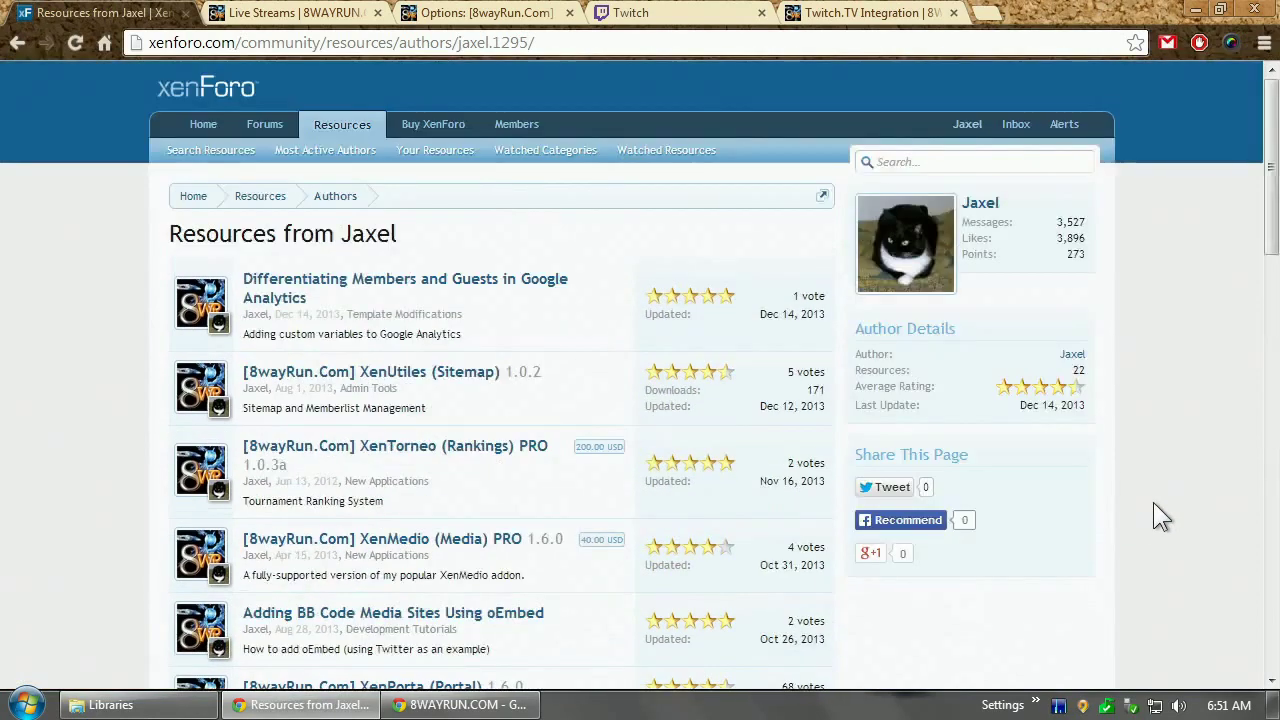